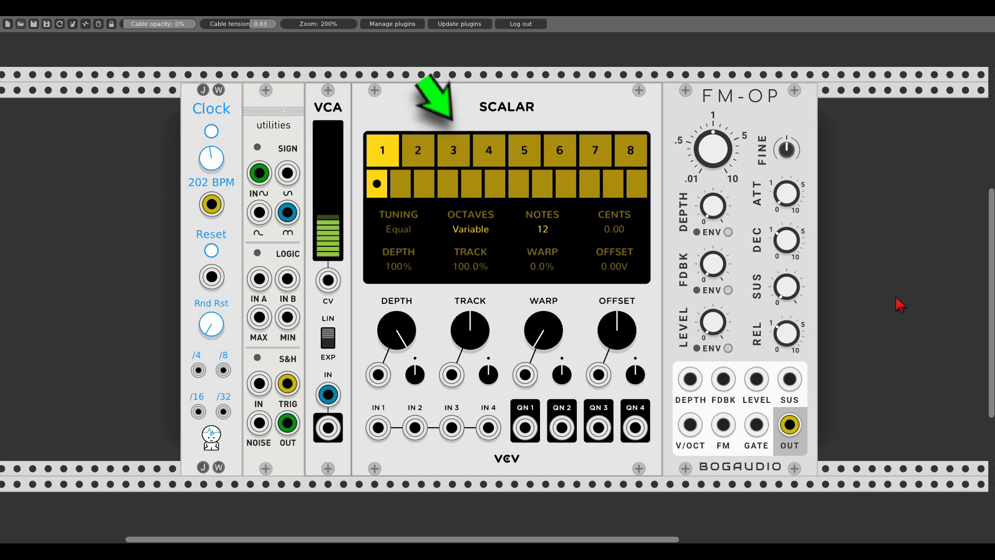
Disable octaves 3, 5 and 6 on the Scalar module.
click(455, 151)
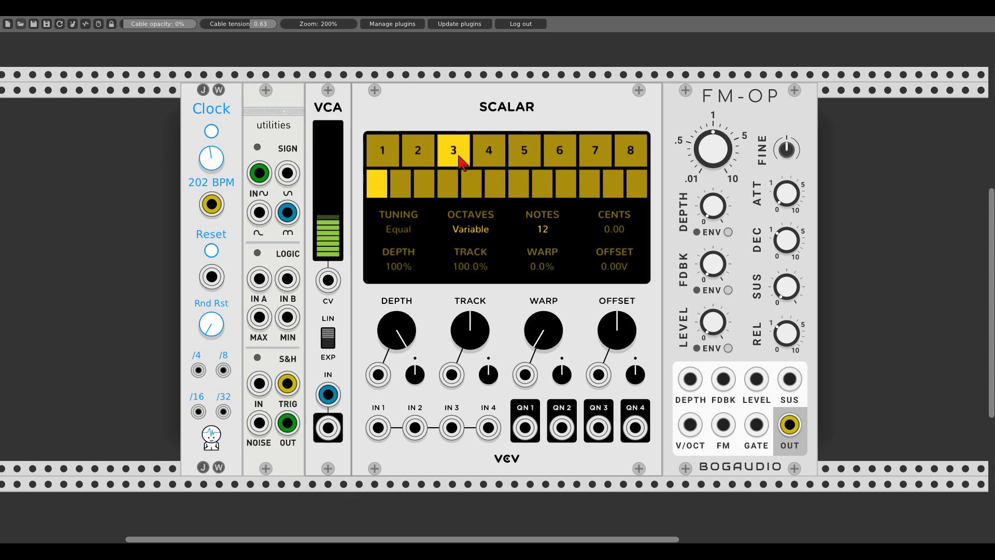
click(518, 150)
click(559, 151)
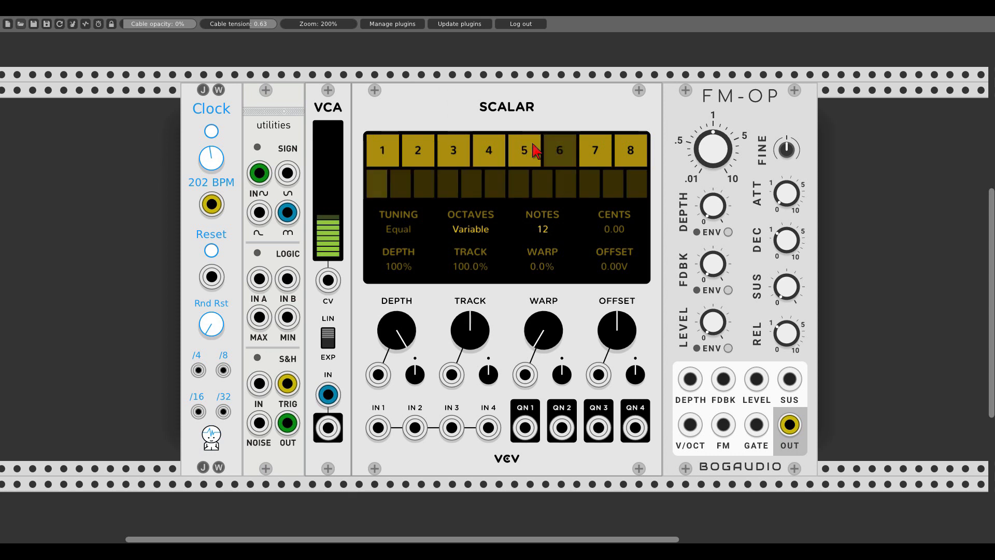
click(518, 151)
click(453, 152)
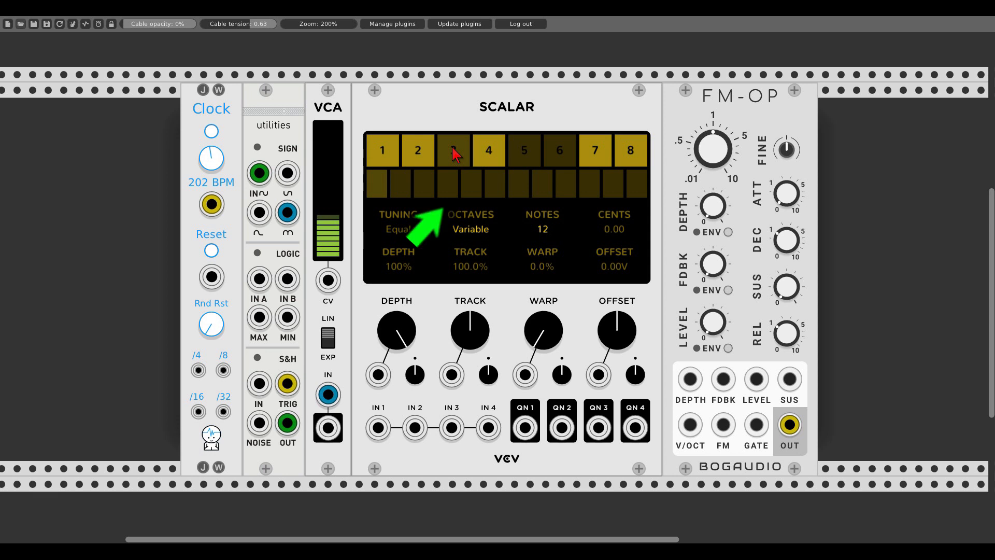
Select the ninth note of octave 2, try detuning its cents value, and restore the tuning to Equal.
click(429, 153)
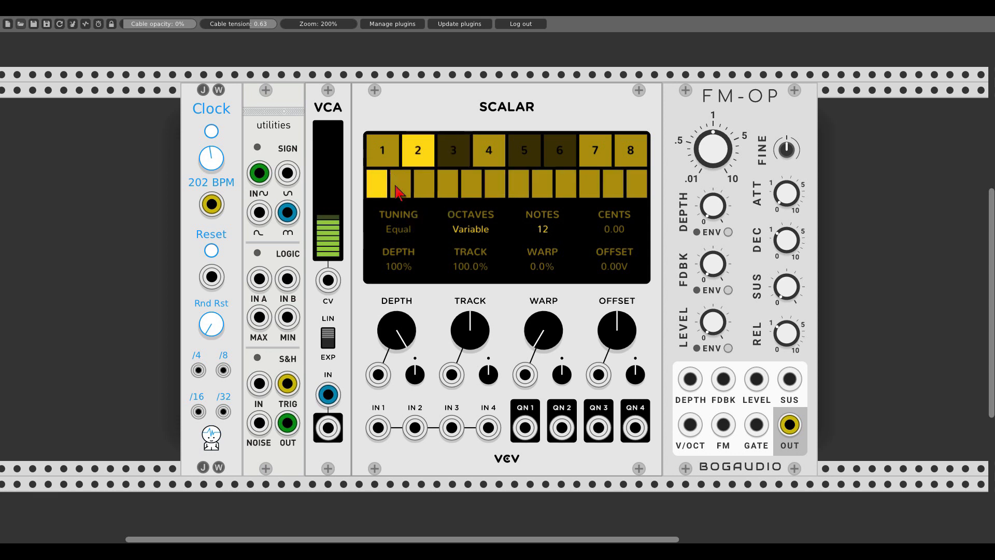
click(468, 188)
click(519, 187)
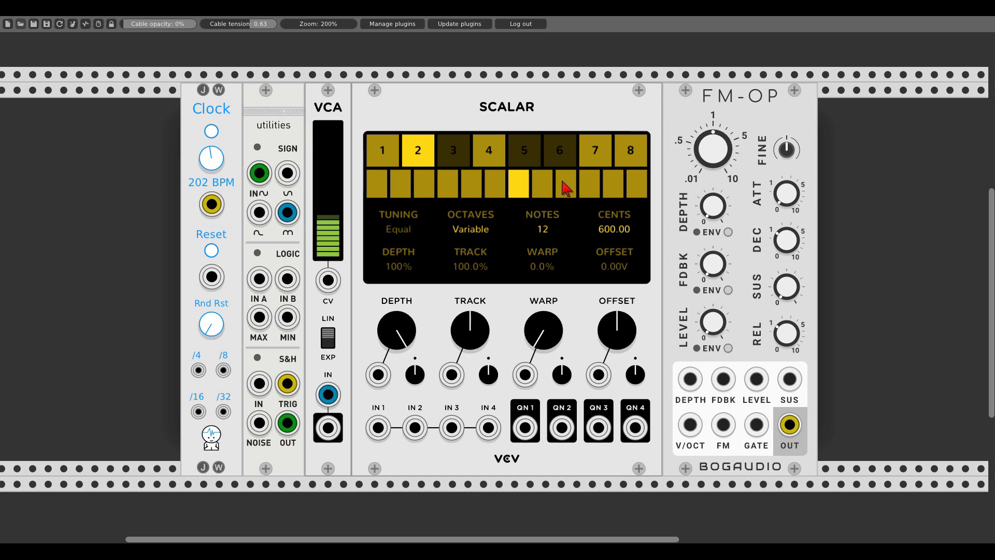
click(565, 187)
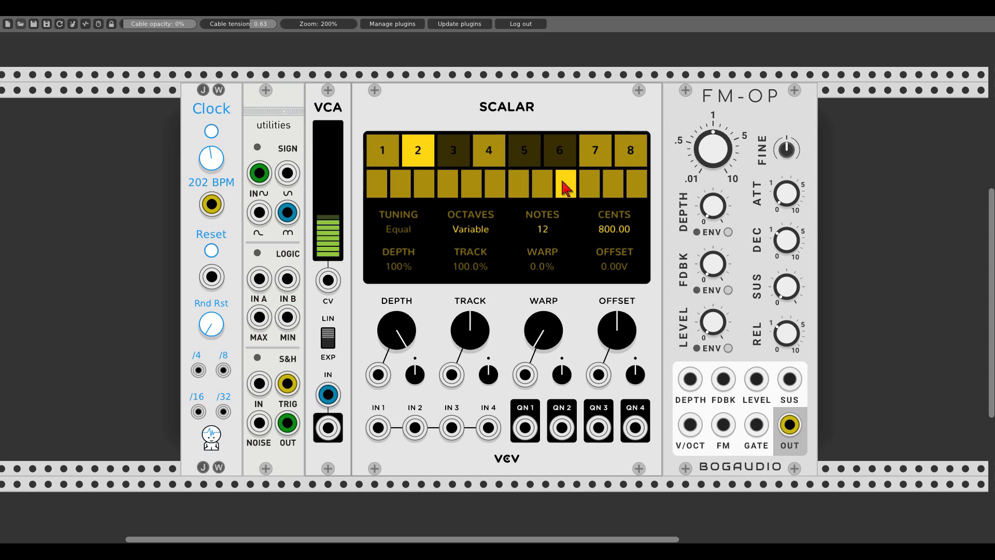
drag(612, 229, 611, 228)
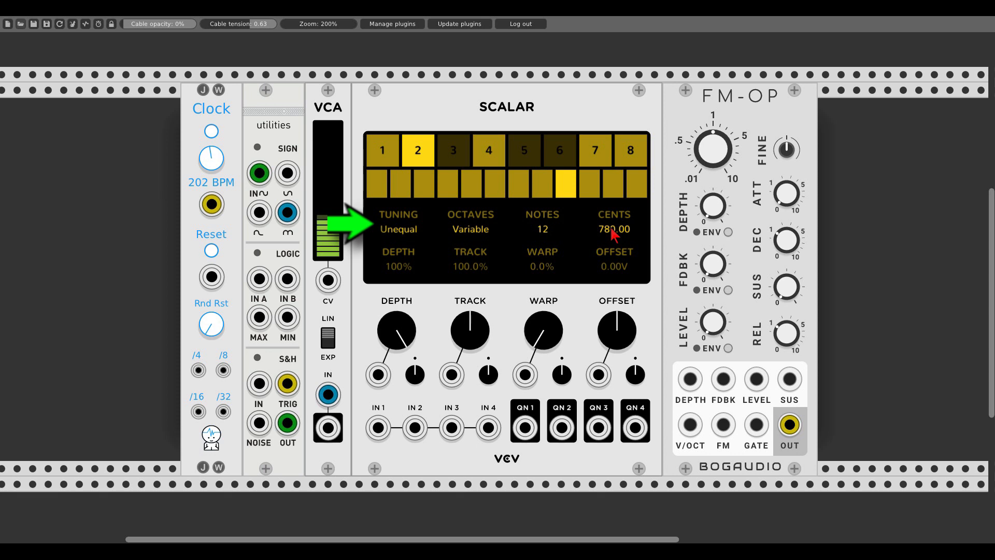
click(396, 231)
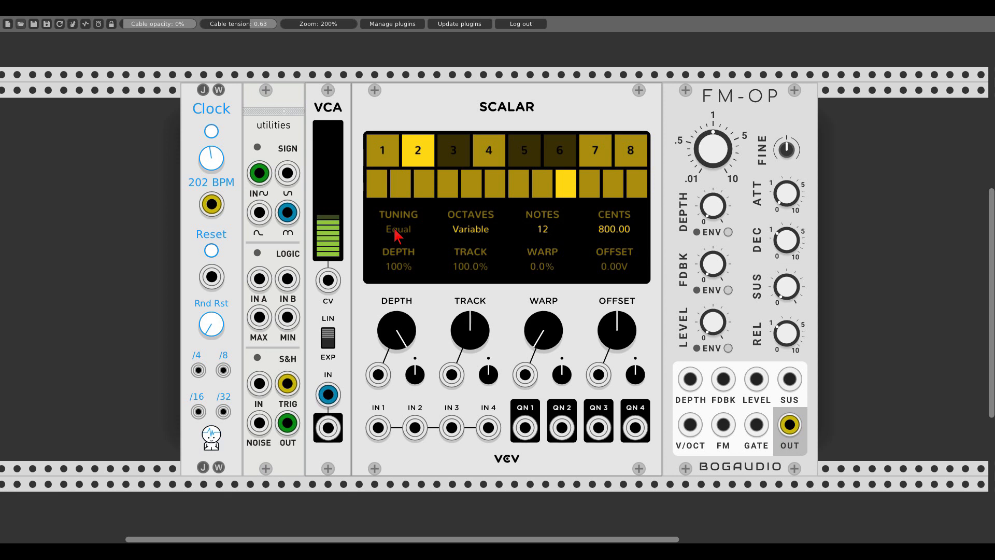
Disable the first, third, fourth, fifth, seventh and ninth notes of octave 2.
click(566, 184)
click(518, 185)
click(471, 184)
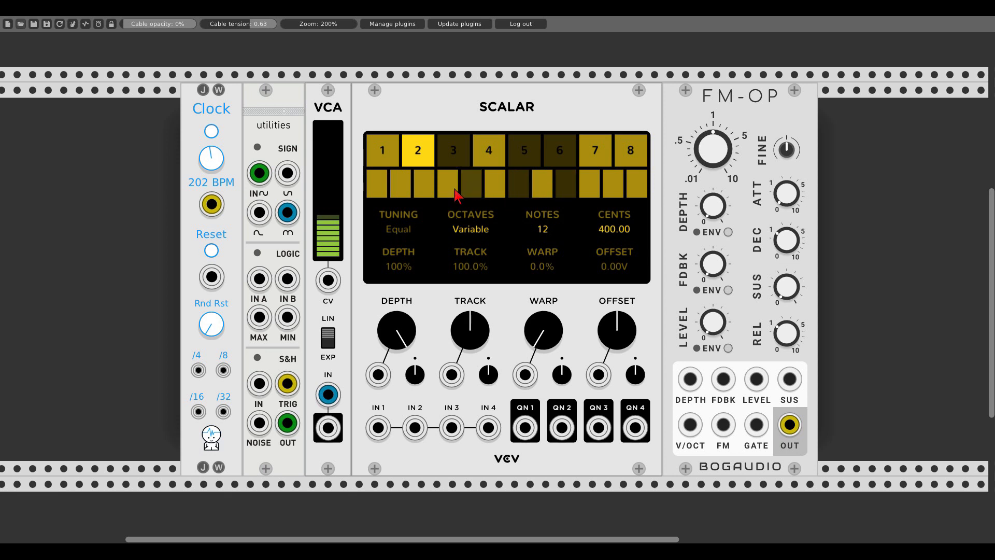
click(447, 184)
click(424, 184)
click(377, 186)
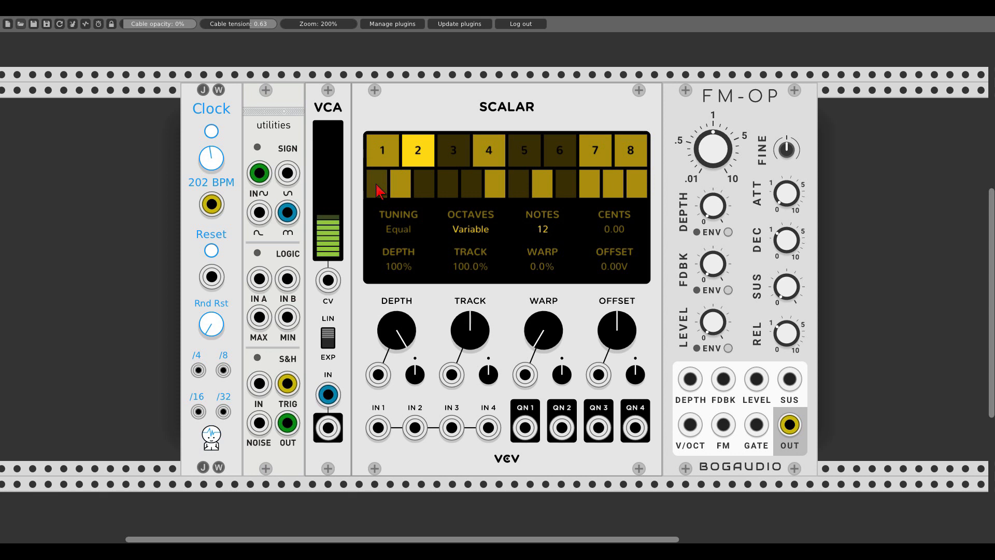
Disable the third to fifth and eighth to tenth notes of octave 7.
click(484, 152)
click(594, 153)
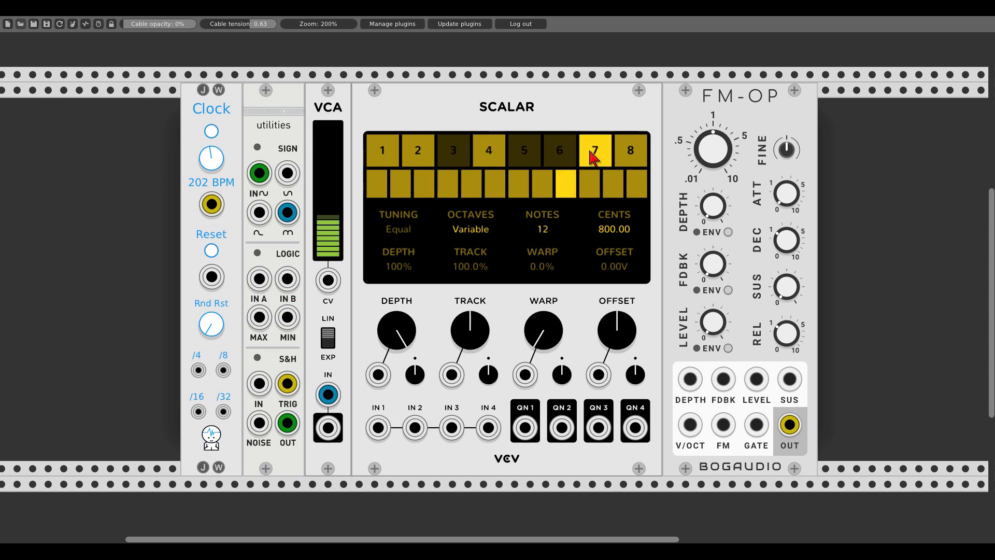
drag(547, 183, 591, 186)
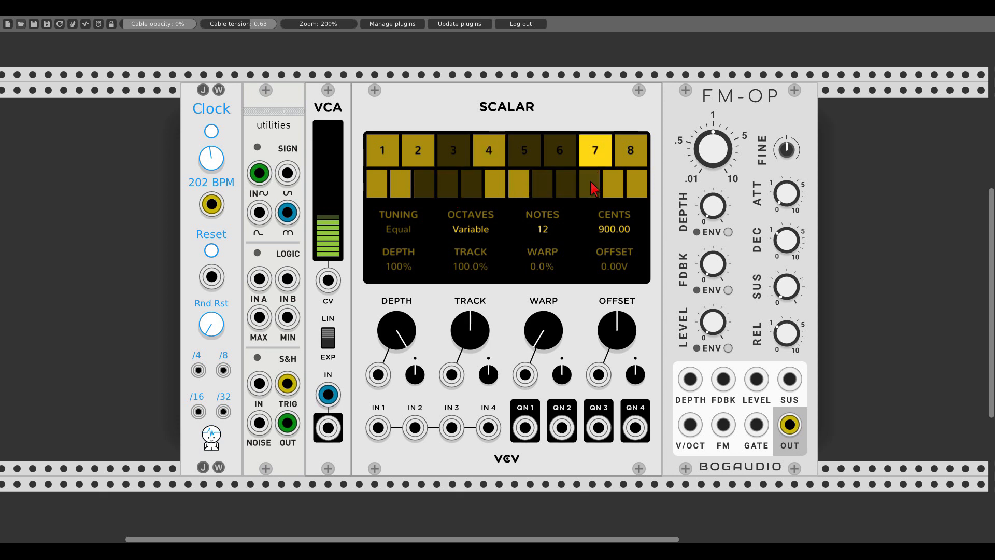
Patch the Scalar QN 1 output to the FM-OP V/OCT input and leave the octaves mode on Variable.
click(476, 232)
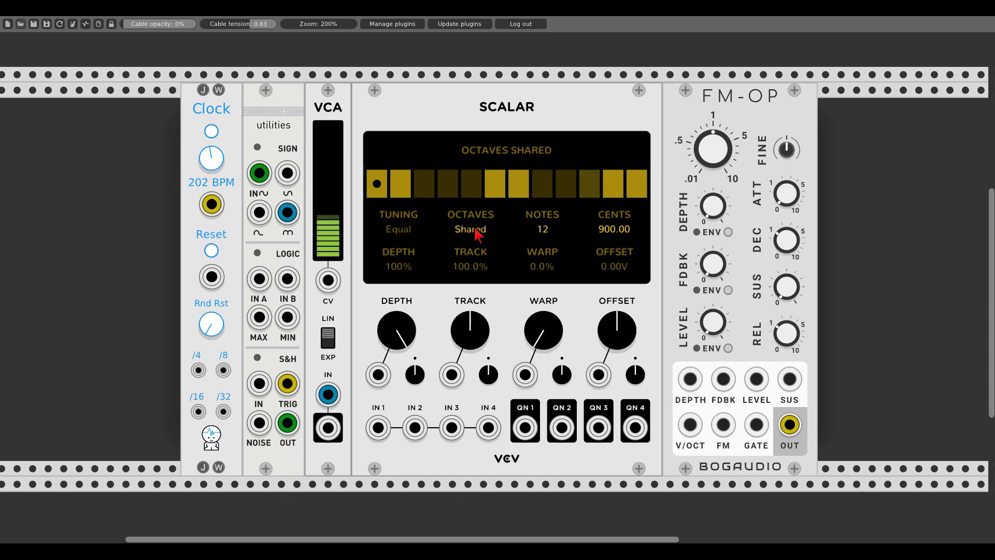
drag(524, 427, 690, 425)
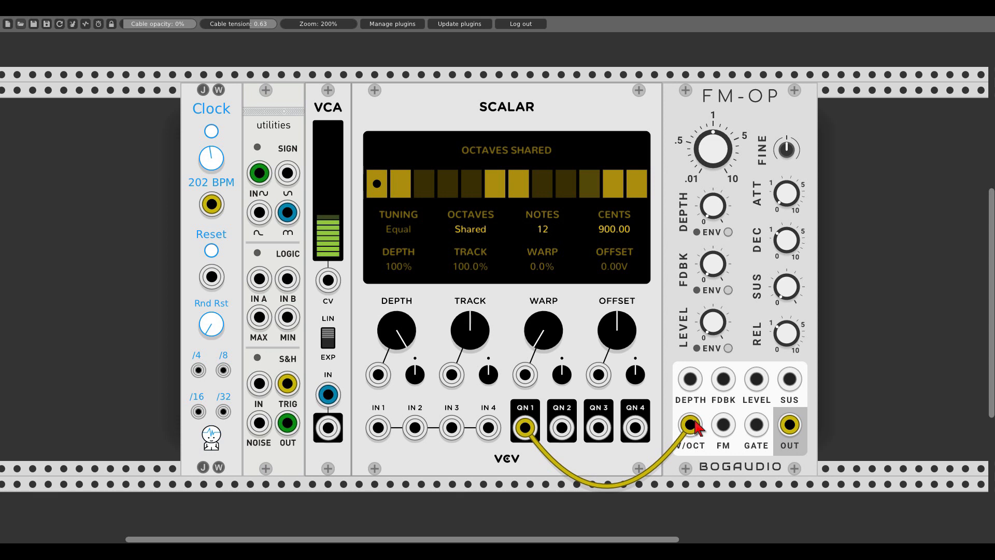
click(476, 230)
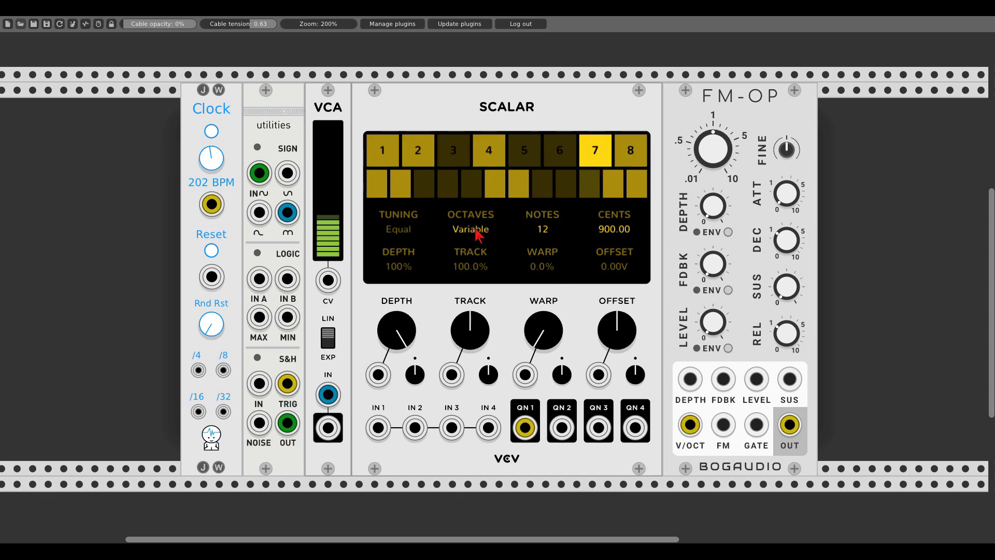
Raise the FM-OP level slightly and audition the third, sixth, ninth and tenth notes of octave 1.
click(392, 154)
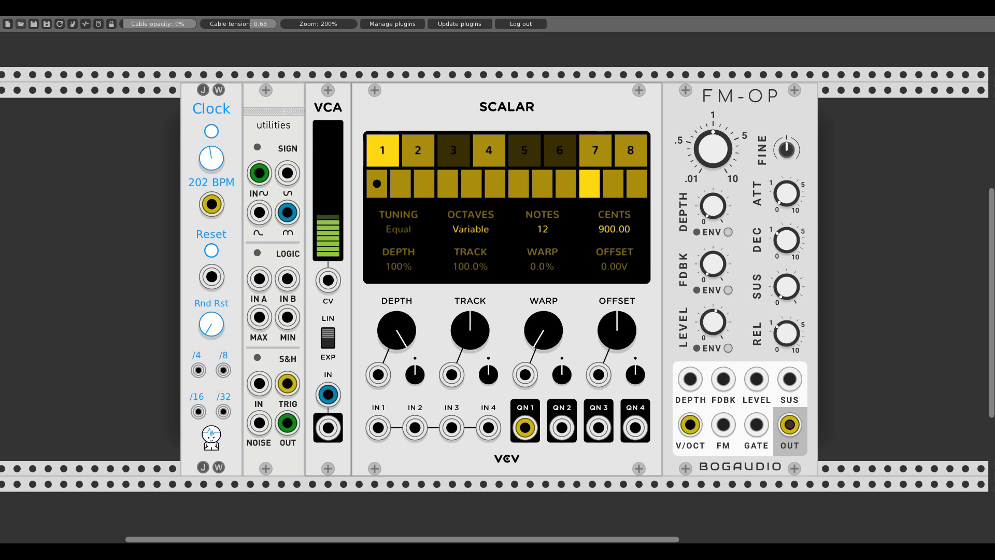
drag(713, 322, 713, 306)
click(424, 185)
click(493, 187)
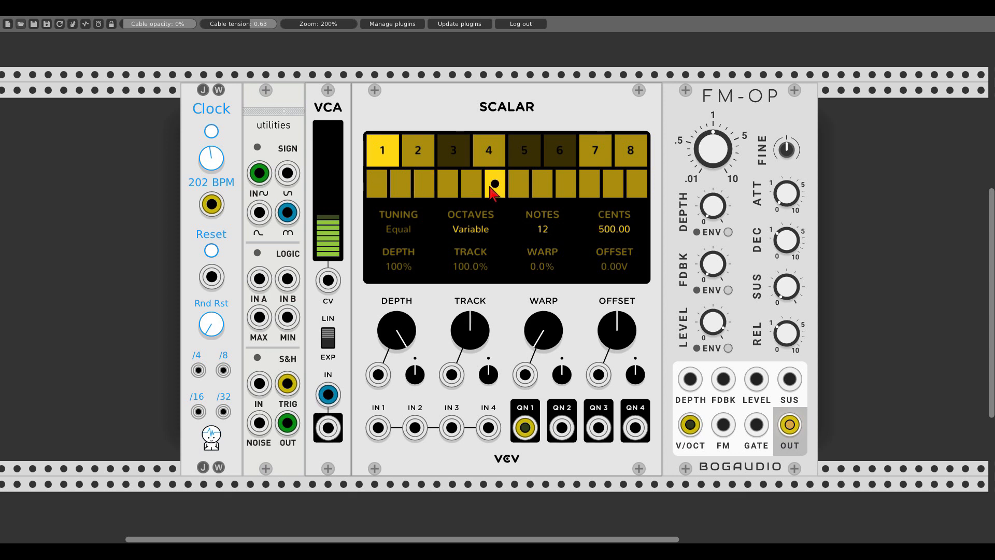
click(565, 190)
click(585, 192)
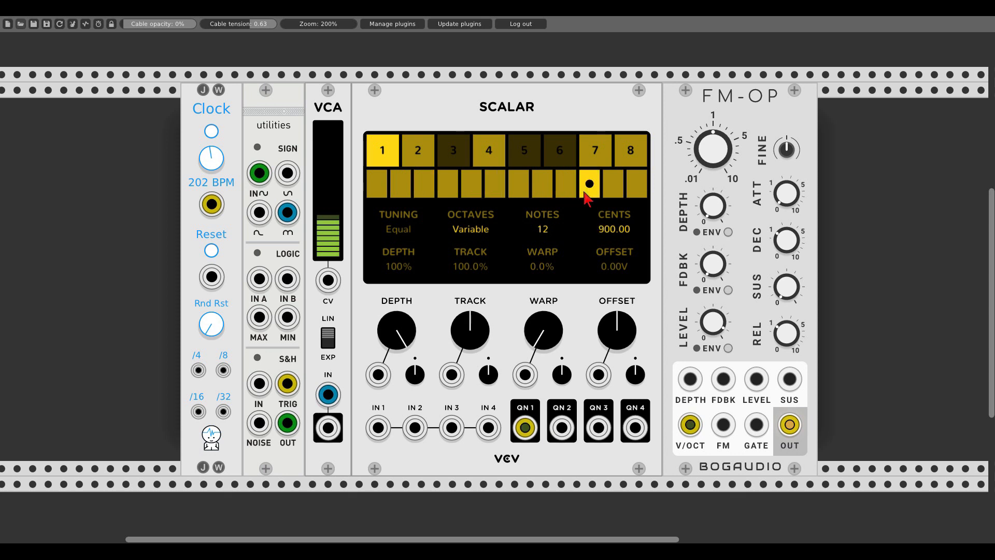
Audition the third, sixth and eighth notes of octave 2.
click(429, 156)
click(426, 185)
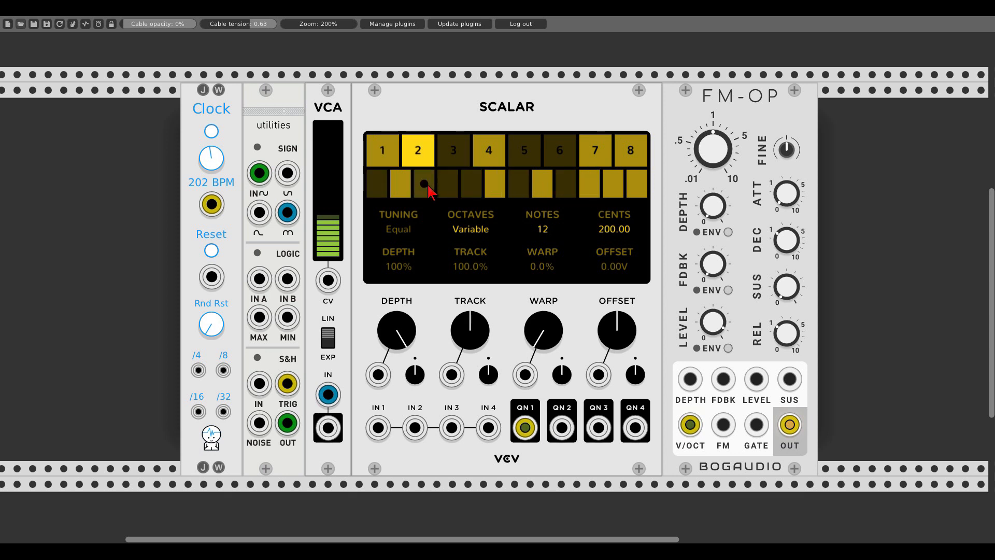
click(495, 193)
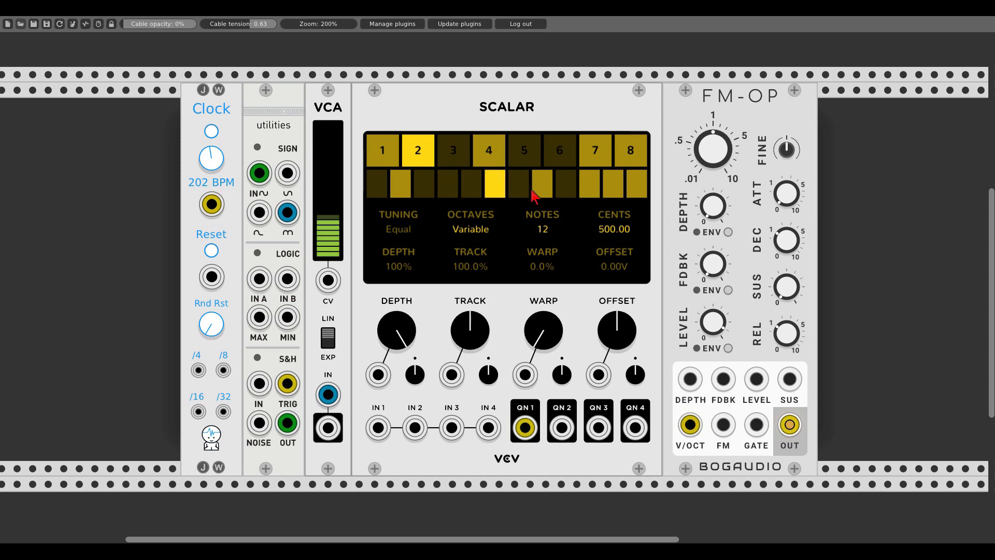
click(535, 193)
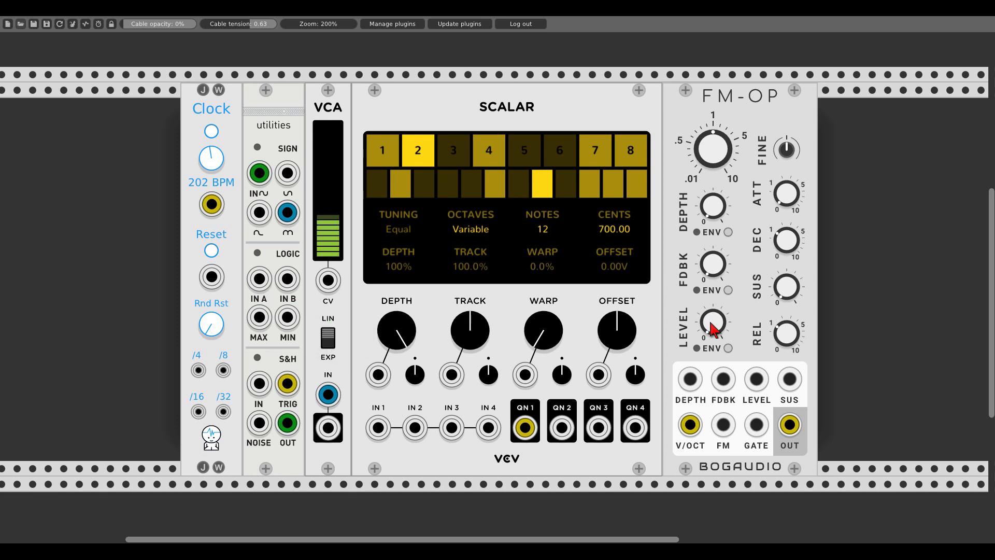
Start the clock running and initialize the Scalar module to its default note layout.
click(213, 130)
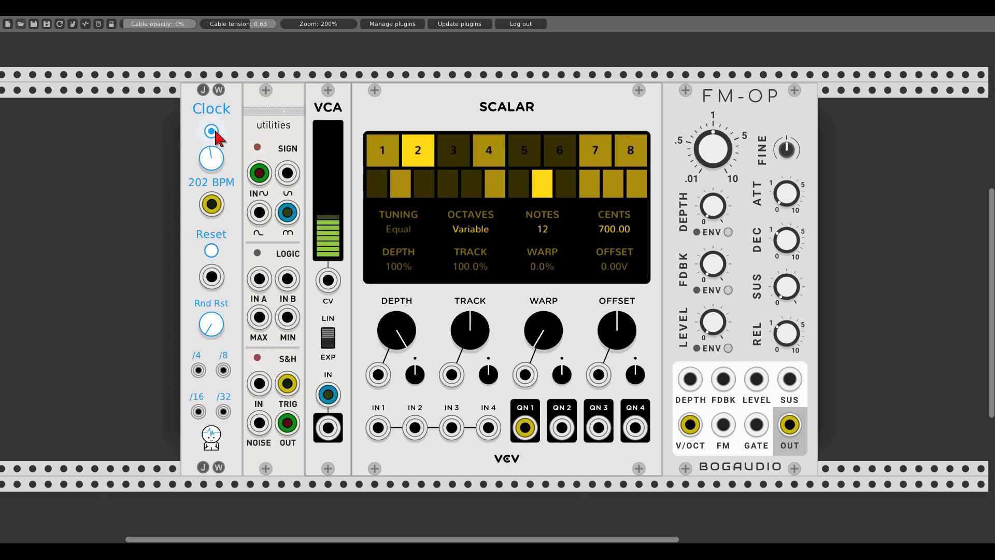
right_click(377, 117)
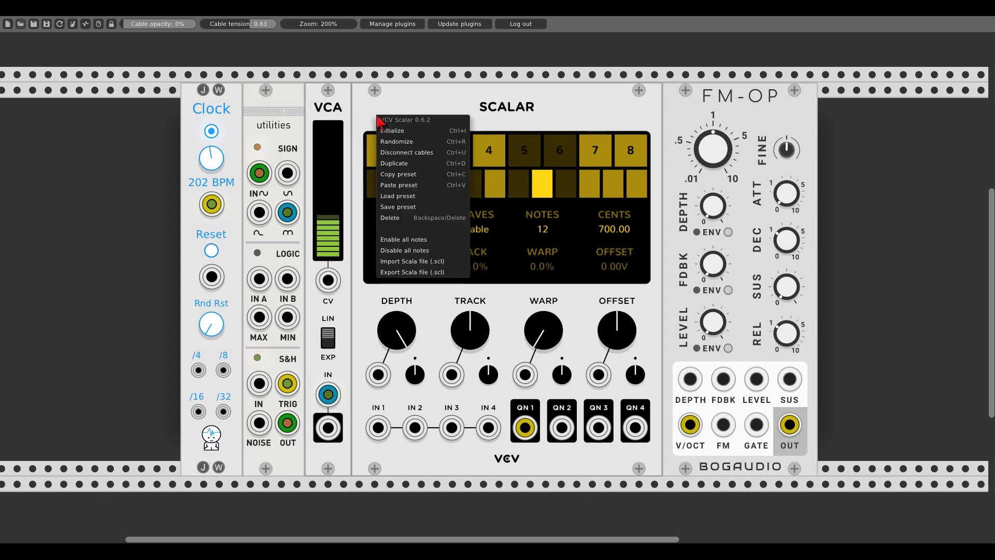
click(387, 133)
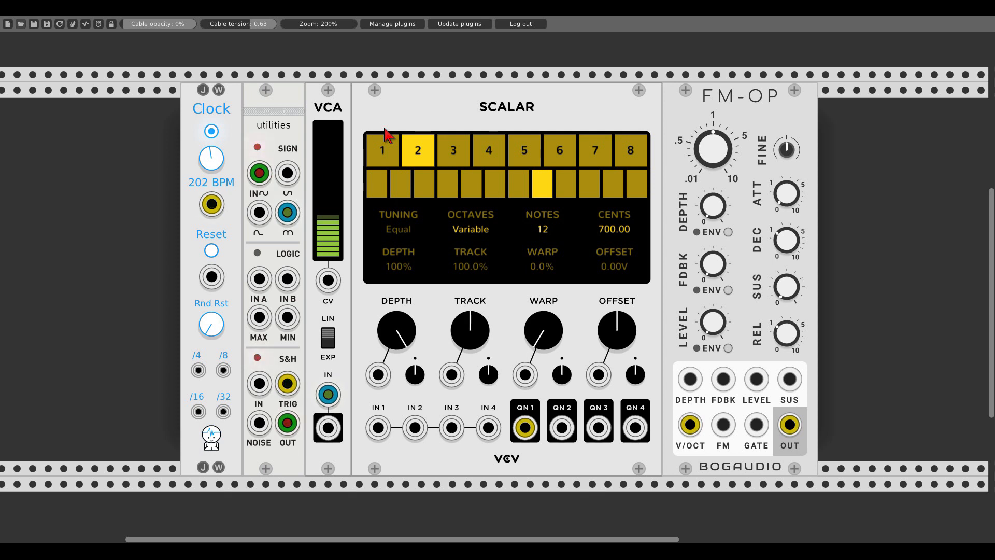
Set the octaves mode to Shared and disable the second, fifth, seventh, tenth and twelfth notes.
click(471, 229)
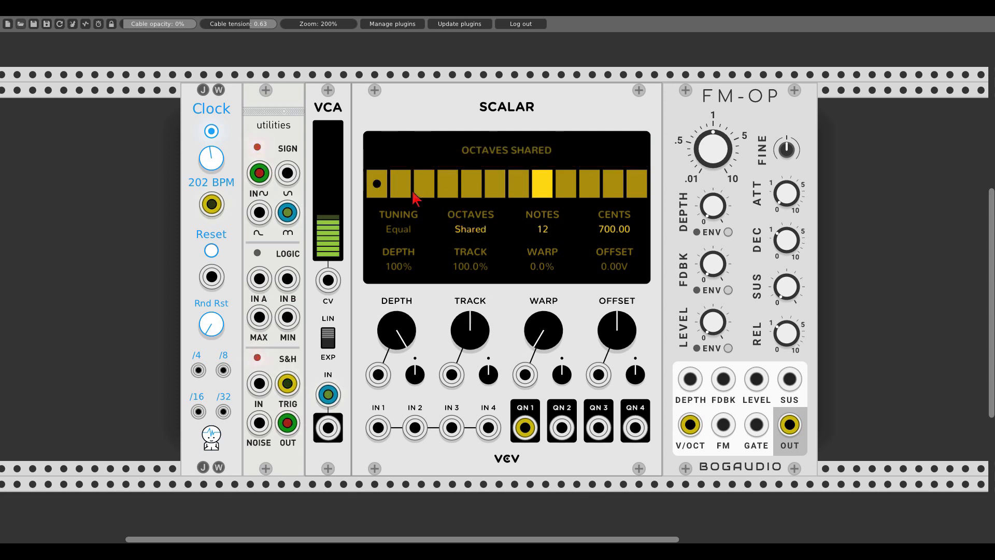
click(402, 187)
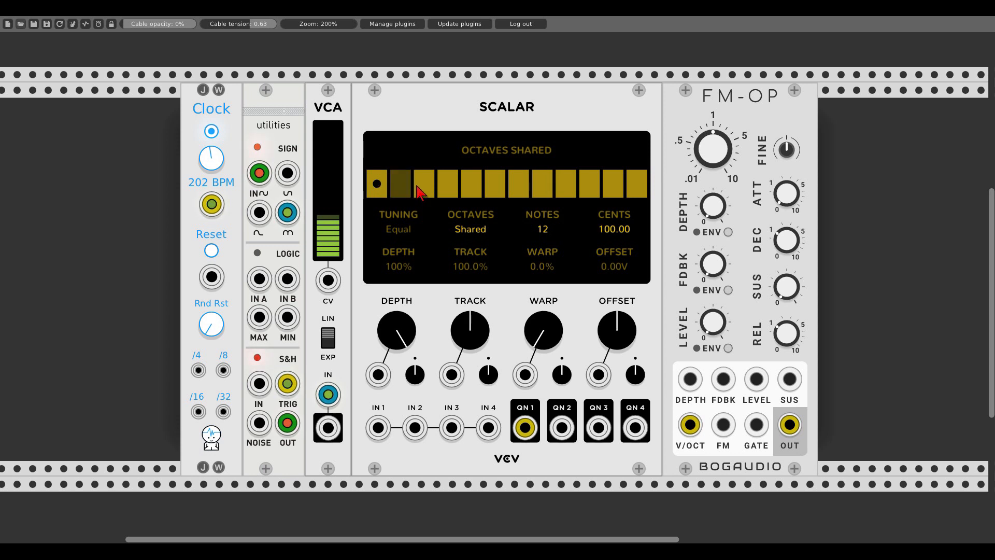
click(467, 190)
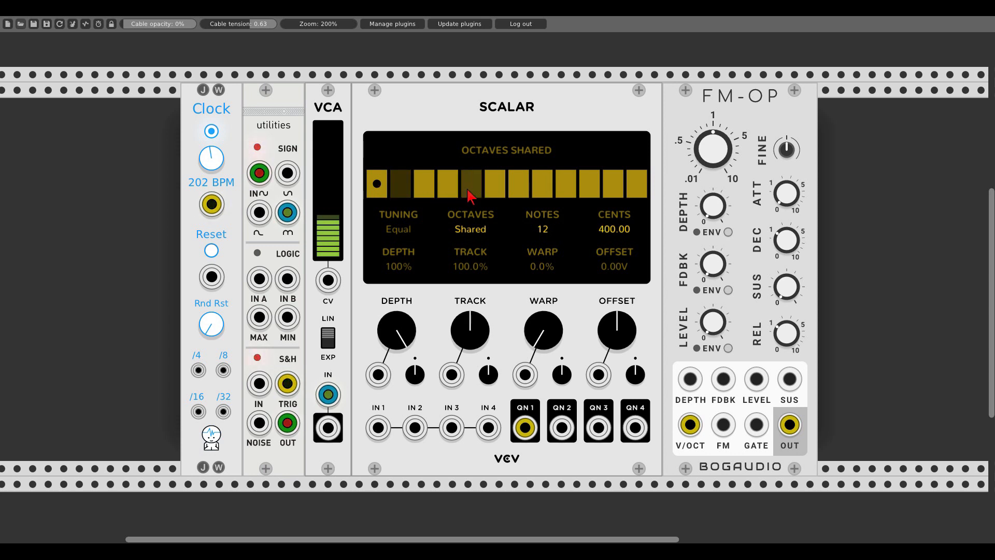
click(539, 190)
click(526, 187)
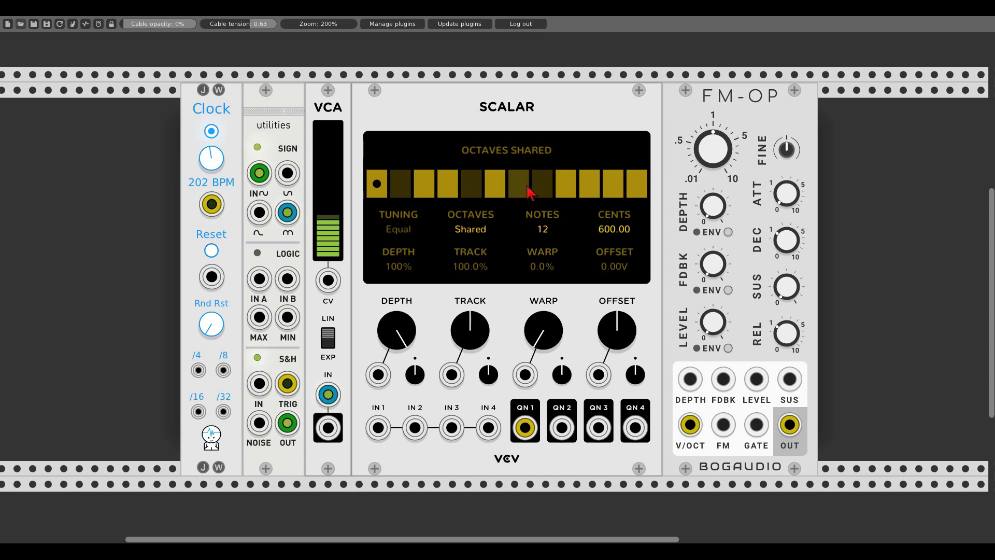
click(535, 188)
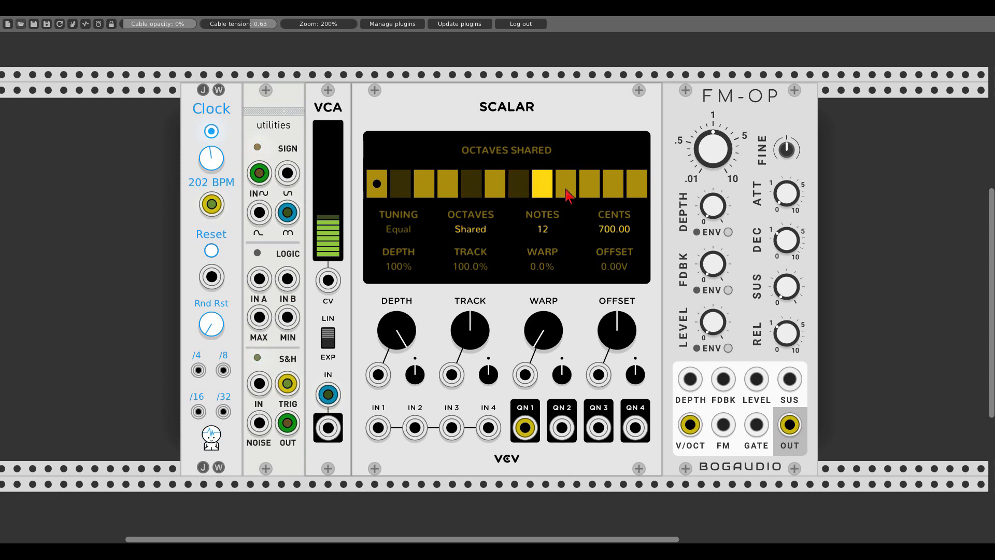
click(592, 190)
click(637, 185)
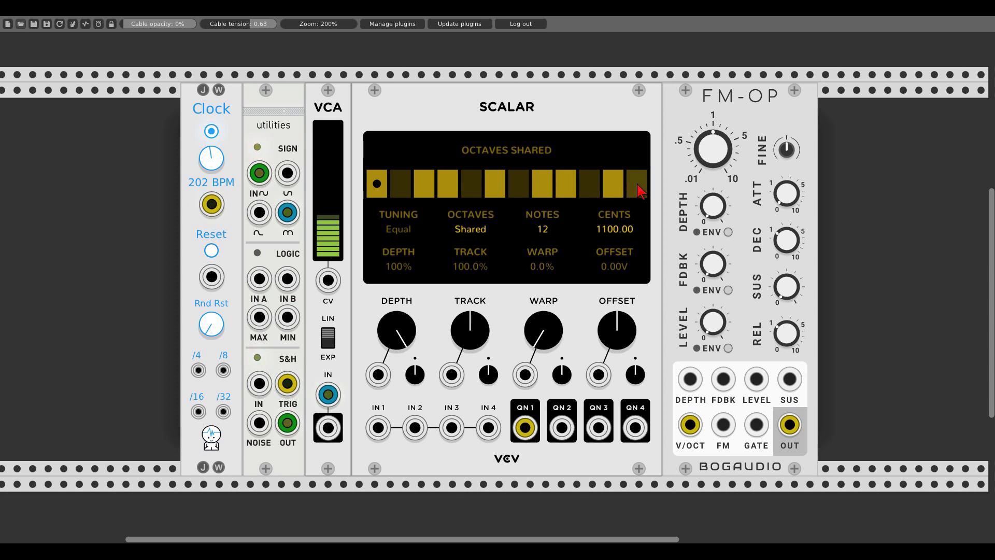
Patch the VCA output to the Scalar IN 1 input.
drag(332, 429, 379, 434)
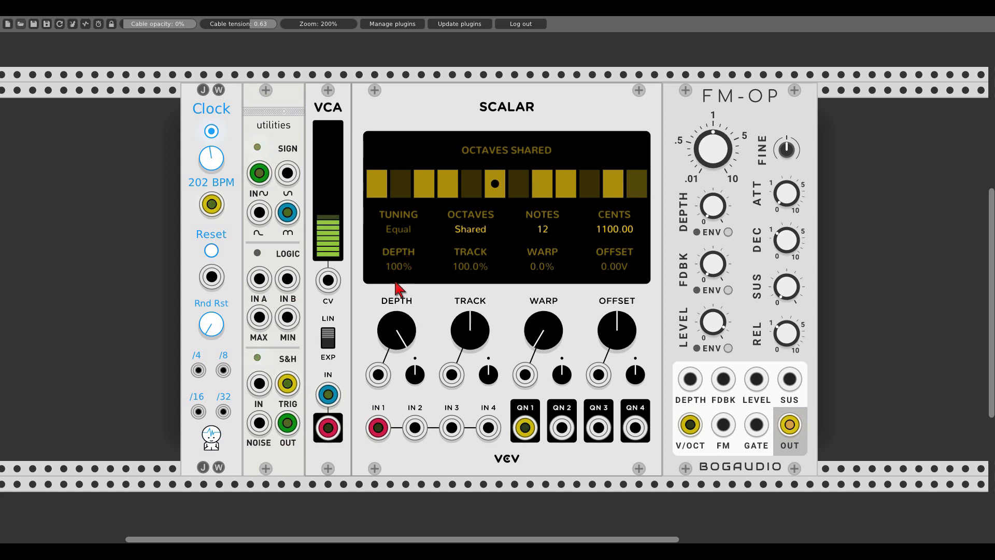
Try varying Scalar's Depth, Track and Warp, restoring them to 100%, 100.0% and 0.0%.
drag(398, 330, 398, 320)
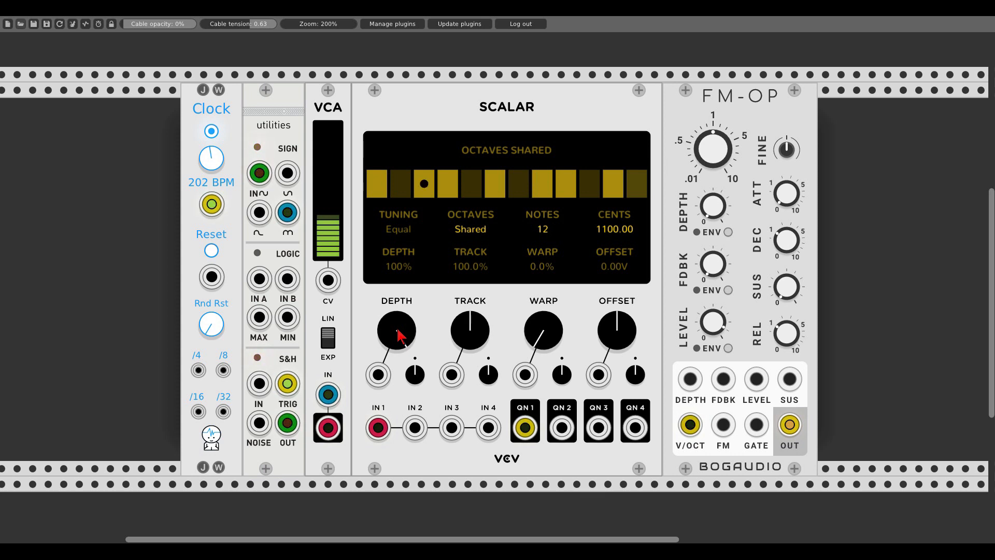
mouse_move(475, 325)
mouse_down()
mouse_move(476, 304)
mouse_move(476, 347)
mouse_move(473, 313)
mouse_up()
double_click(472, 326)
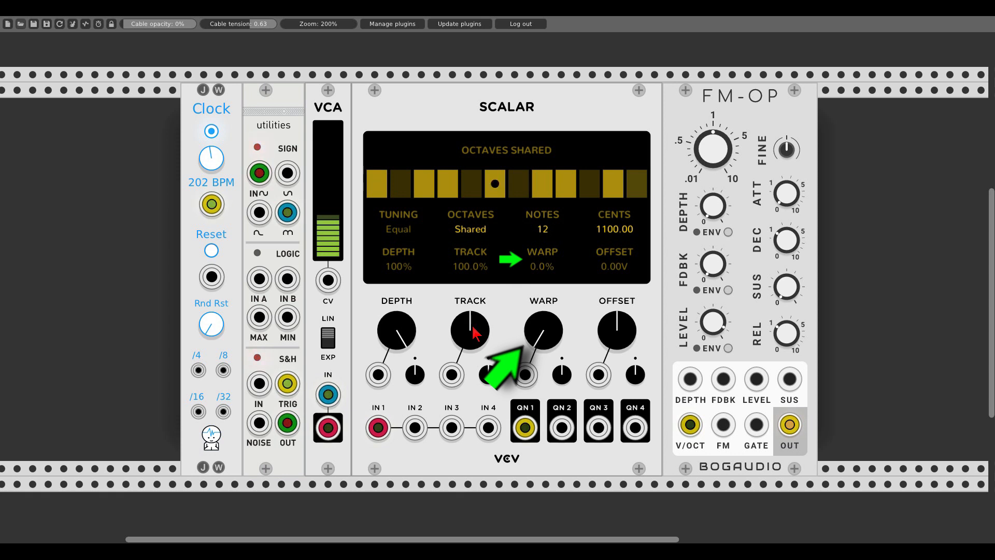
mouse_move(528, 342)
mouse_down()
mouse_move(529, 322)
mouse_move(539, 357)
mouse_move(540, 324)
mouse_move(538, 335)
mouse_up()
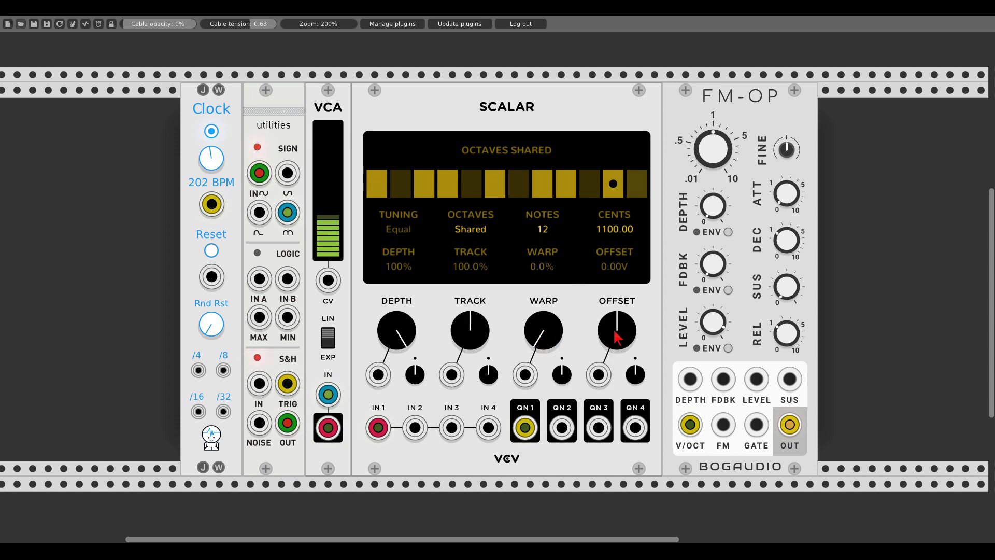
Raise Scalar's Offset to about 1.02 V.
drag(617, 331, 617, 296)
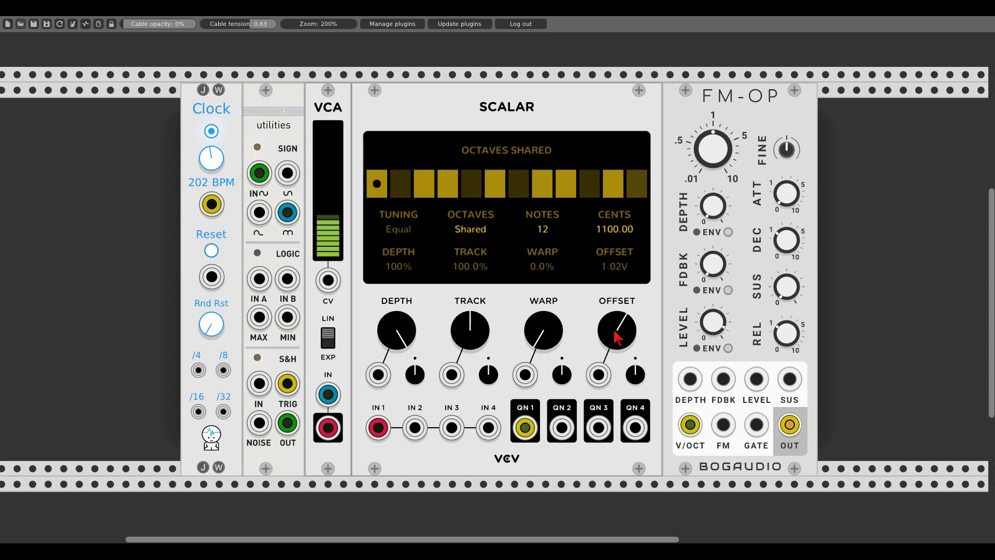
Lower Scalar's Offset to about -0.12 V, reset it to its default, and turn down FM-OP's Level.
drag(617, 337, 617, 356)
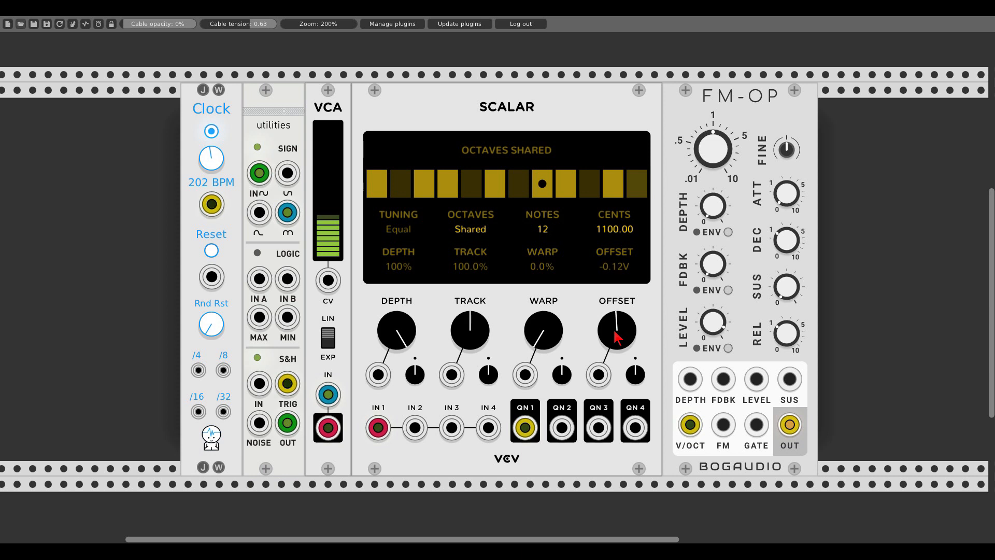
double_click(613, 331)
drag(702, 323, 702, 394)
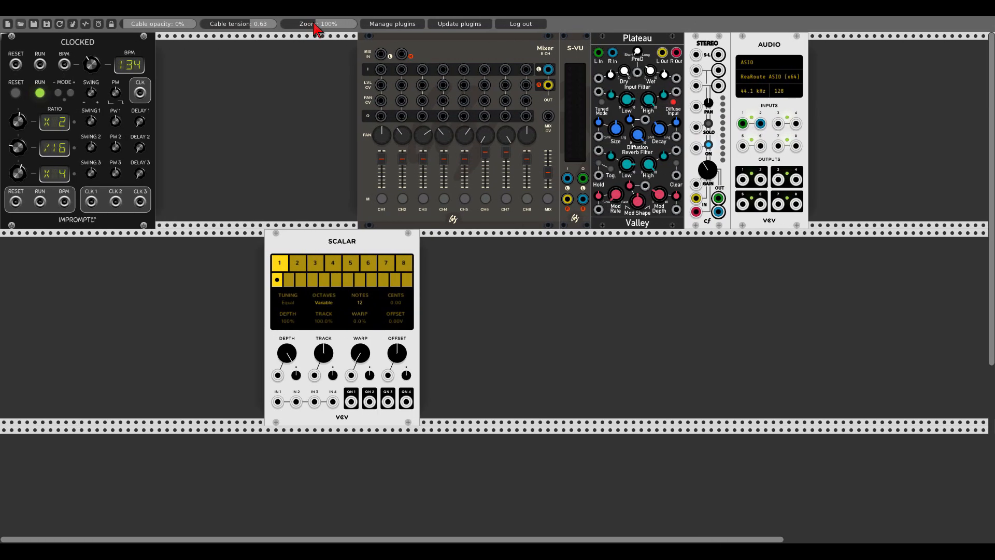
Add the Animated Circuits Famosc oscillator beside Scalar and the Bogaudio ADDR-SEQ sequencer in the same row.
right_click(440, 286)
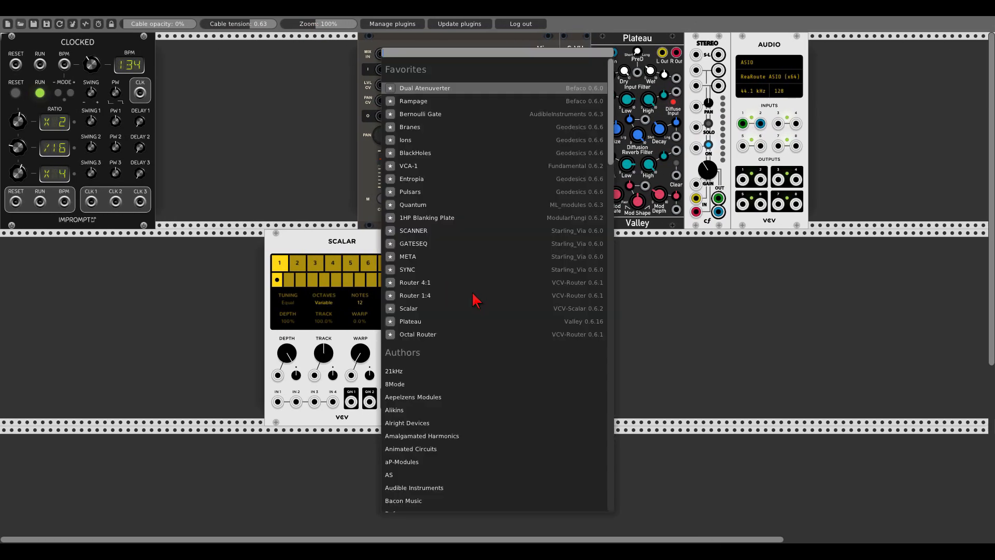
click(418, 449)
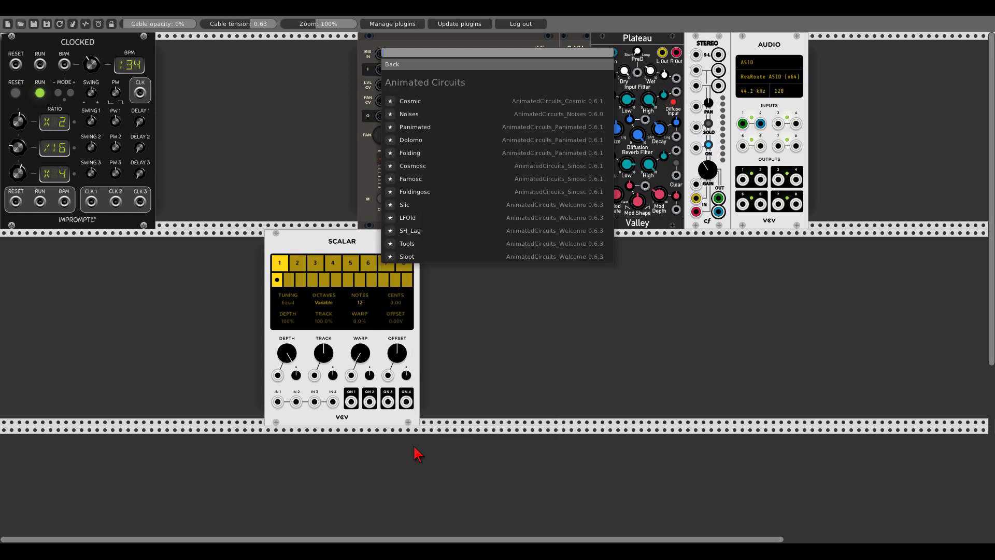
click(410, 180)
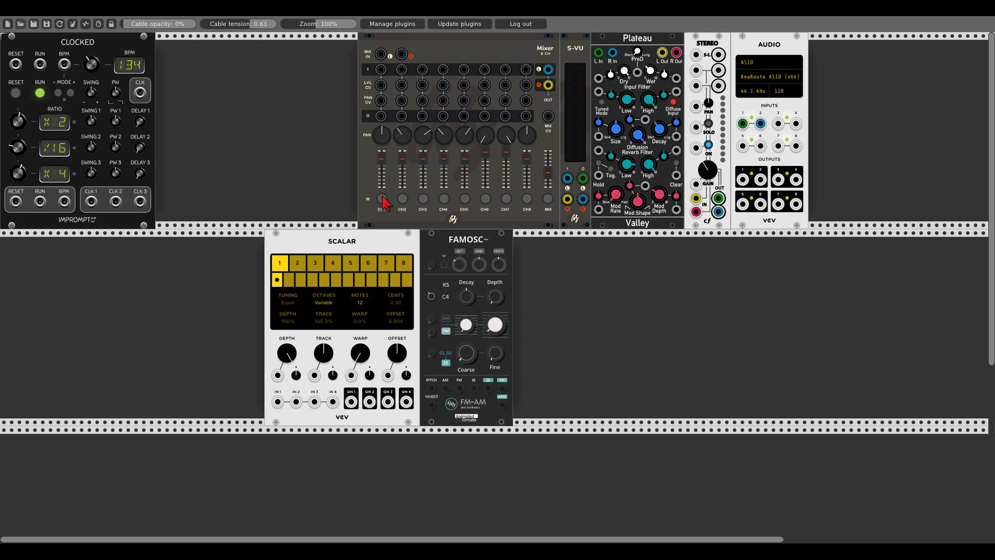
right_click(147, 277)
text(addr)
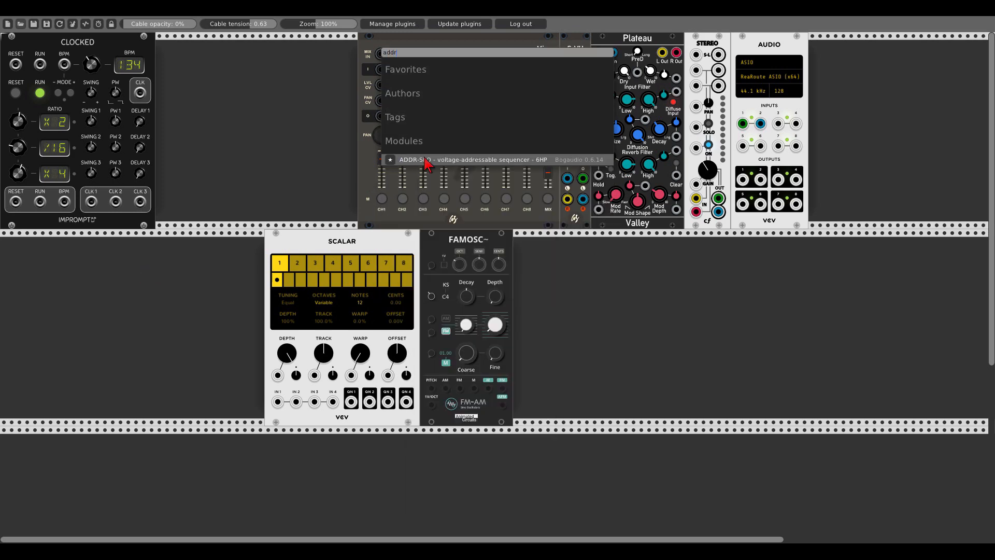
click(425, 162)
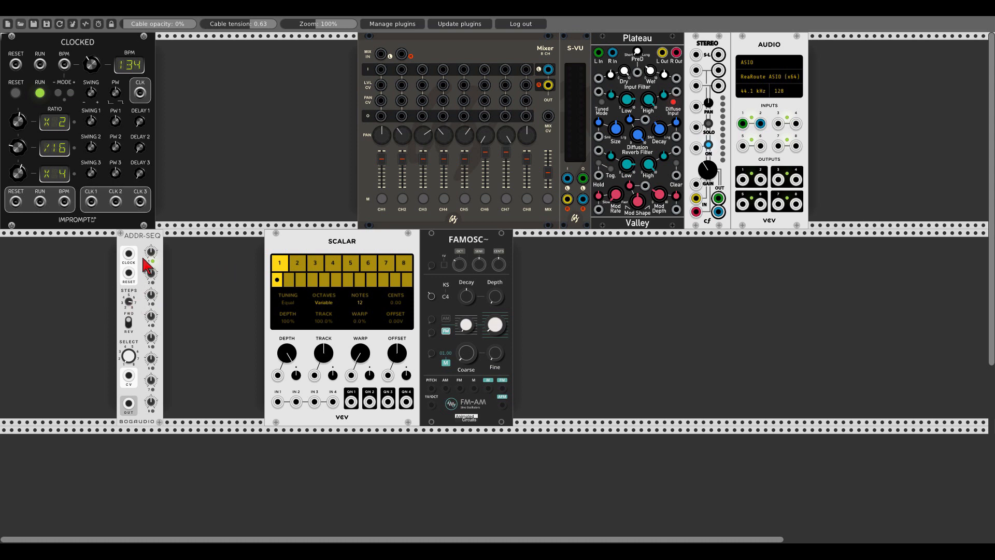
Patch Clocked's CLK 1 to ADDR-SEQ's clock and ADDR-SEQ's output to Scalar IN 1, with cable opacity at 70%.
drag(128, 254, 91, 201)
drag(130, 406, 277, 402)
drag(136, 28, 171, 28)
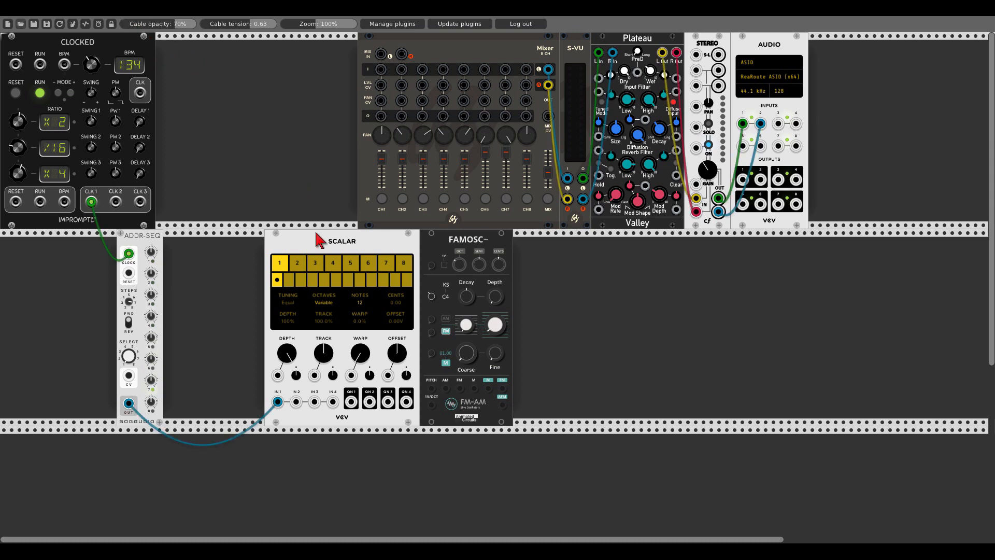
Try disabling all of Scalar's notes and re-enabling them.
right_click(313, 248)
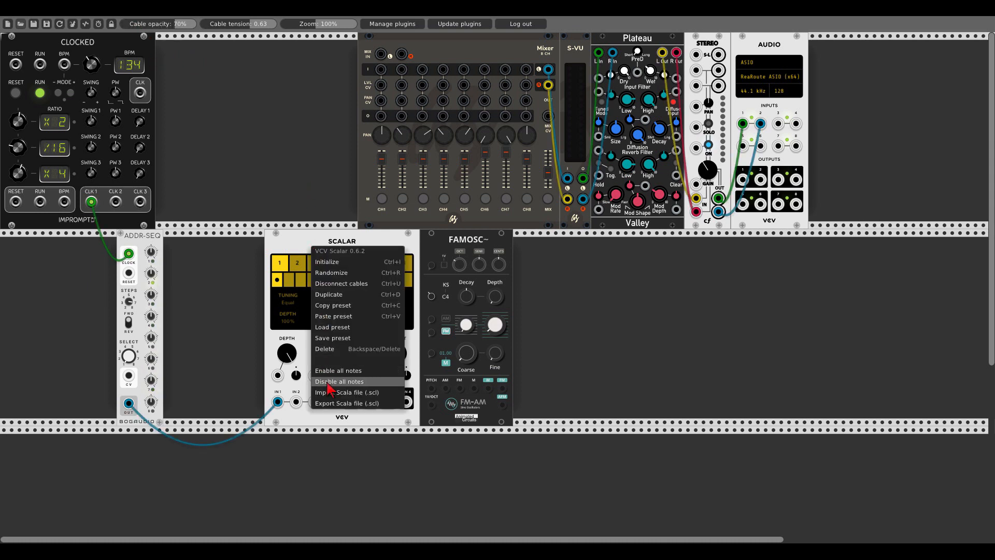
click(344, 382)
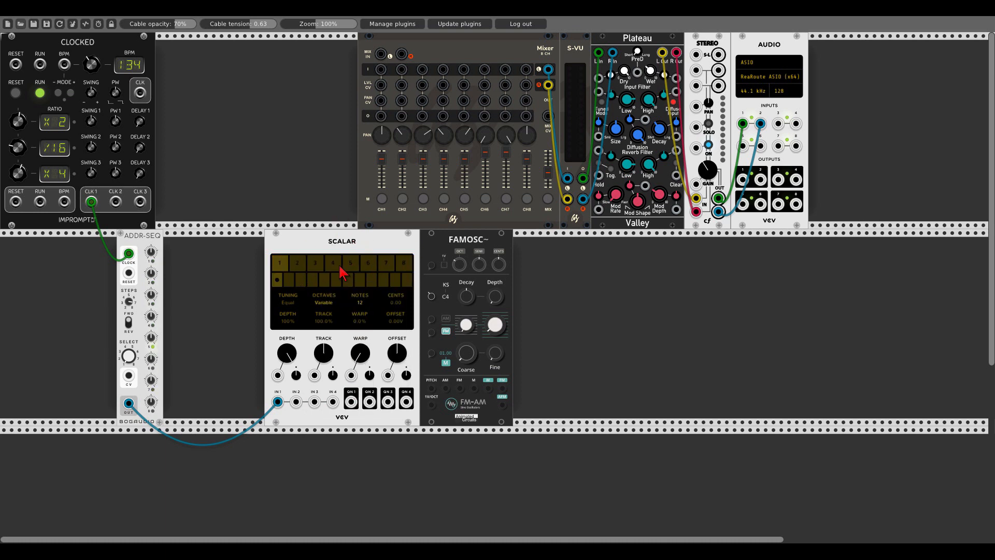
right_click(314, 240)
click(335, 364)
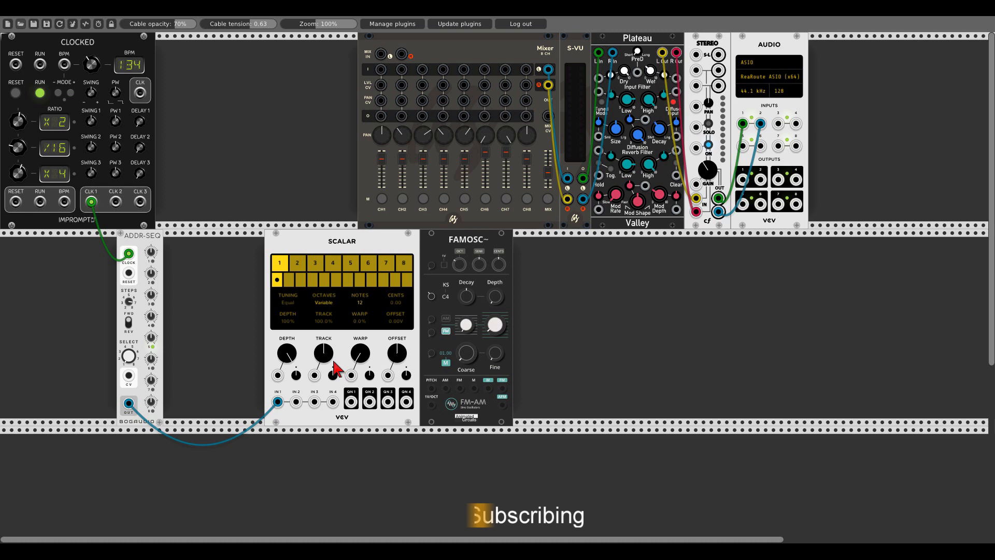
Set Scalar's octaves to Shared with only the first, fourth, eighth and eleventh notes enabled.
right_click(319, 243)
click(328, 378)
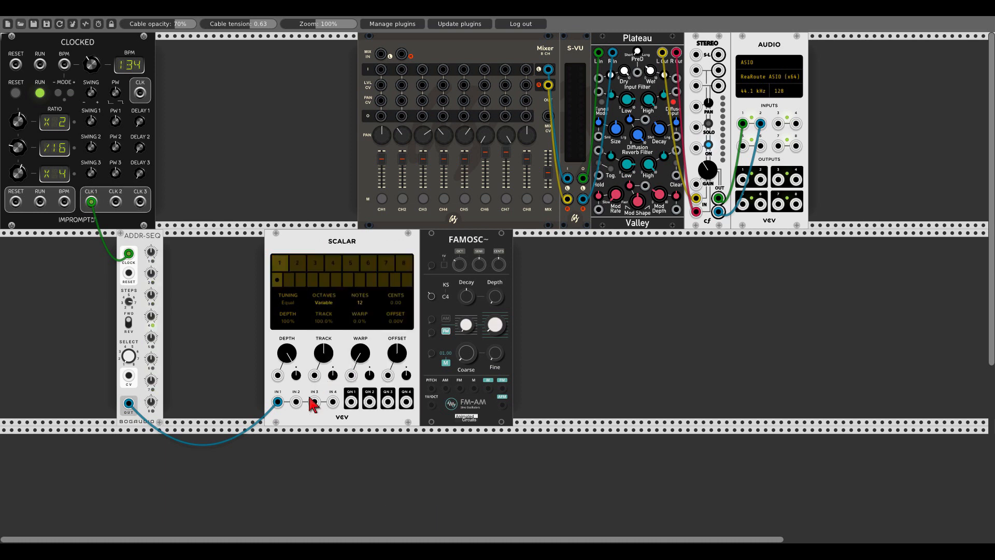
click(321, 301)
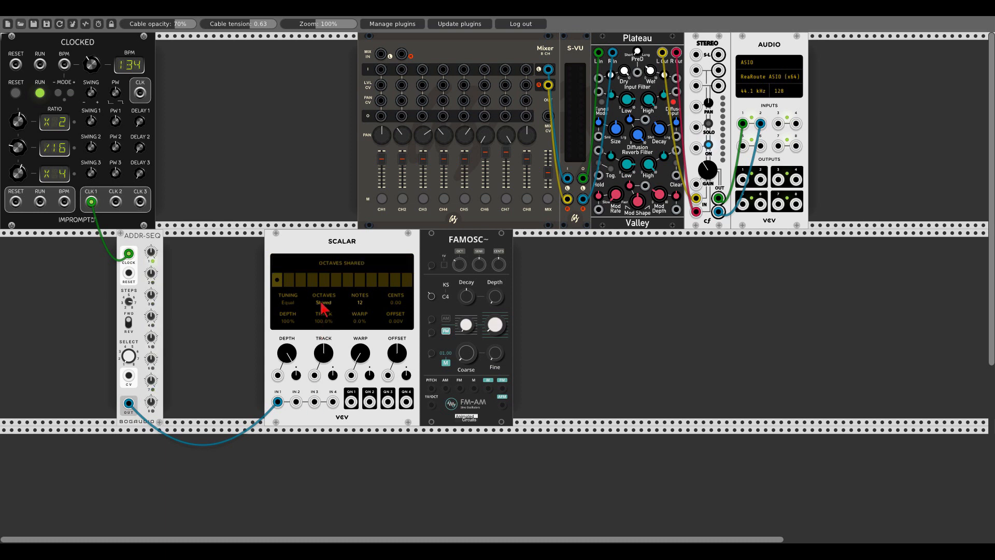
click(279, 280)
click(312, 281)
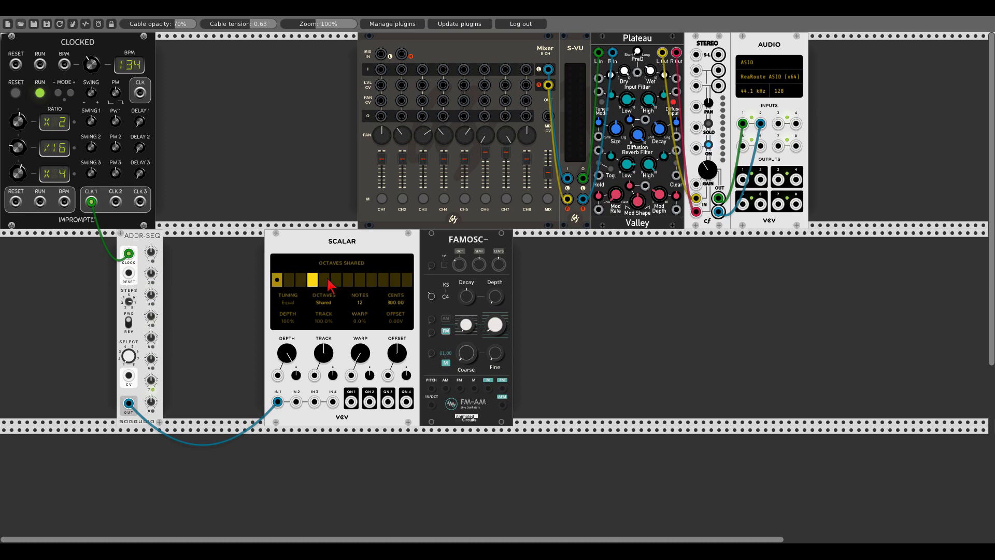
click(360, 282)
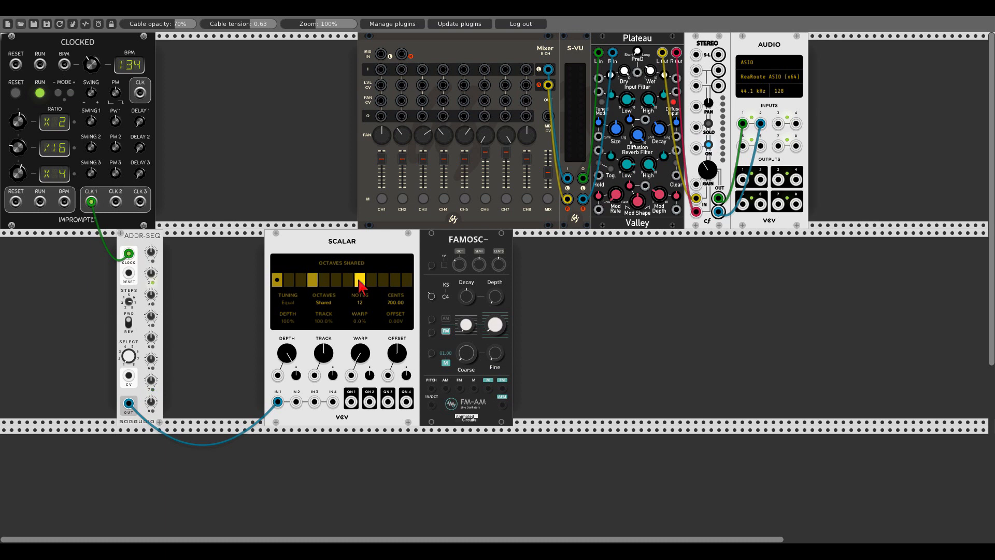
click(396, 282)
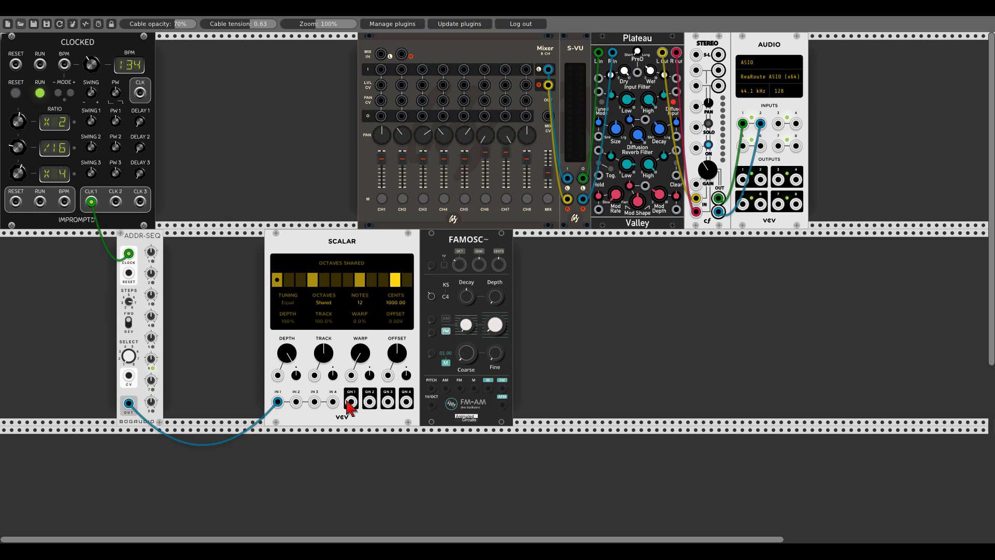
Route Scalar's QN 1 through Famosc's 1V/OCT input to mixer channel 1, and move ADDR-SEQ to the start of its row.
drag(351, 400, 431, 405)
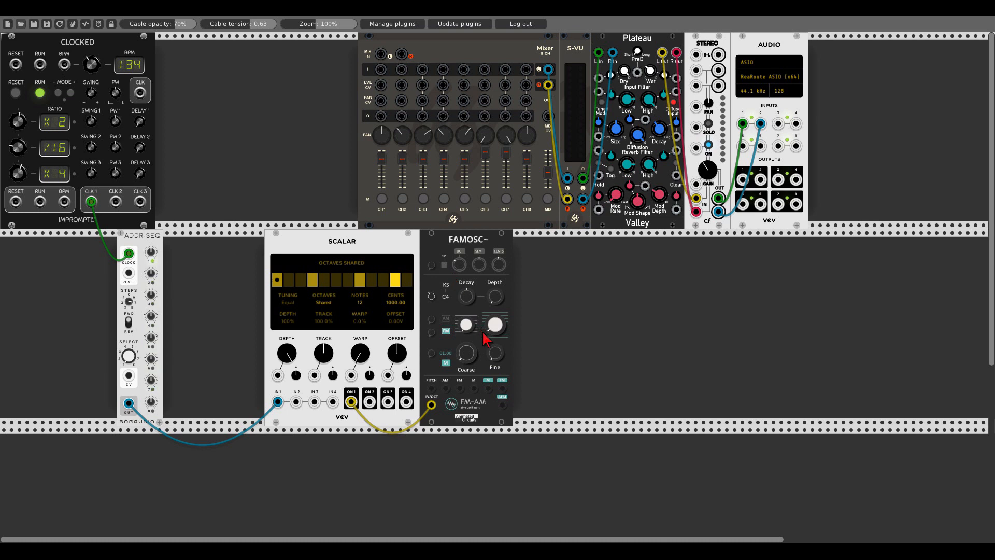
drag(502, 388, 381, 69)
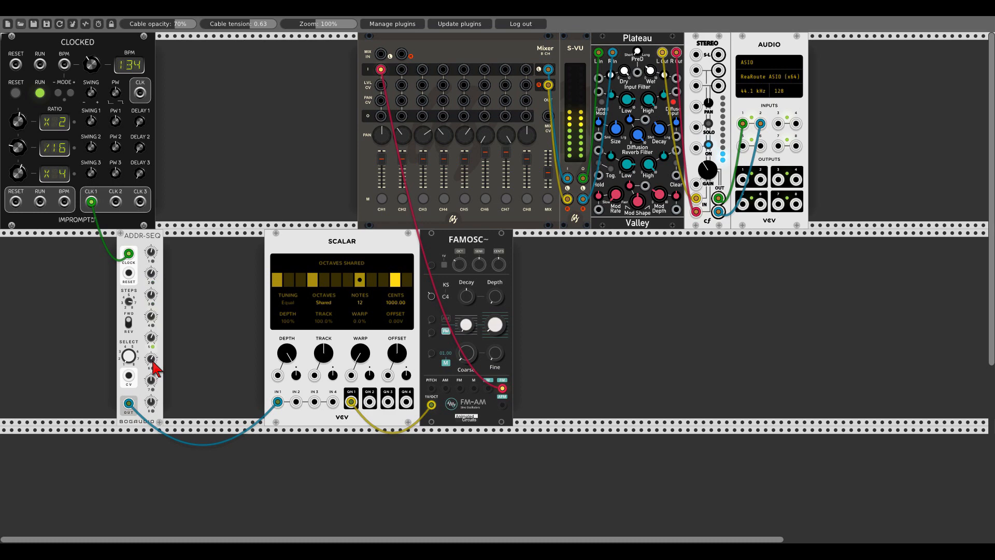
drag(140, 246, 23, 246)
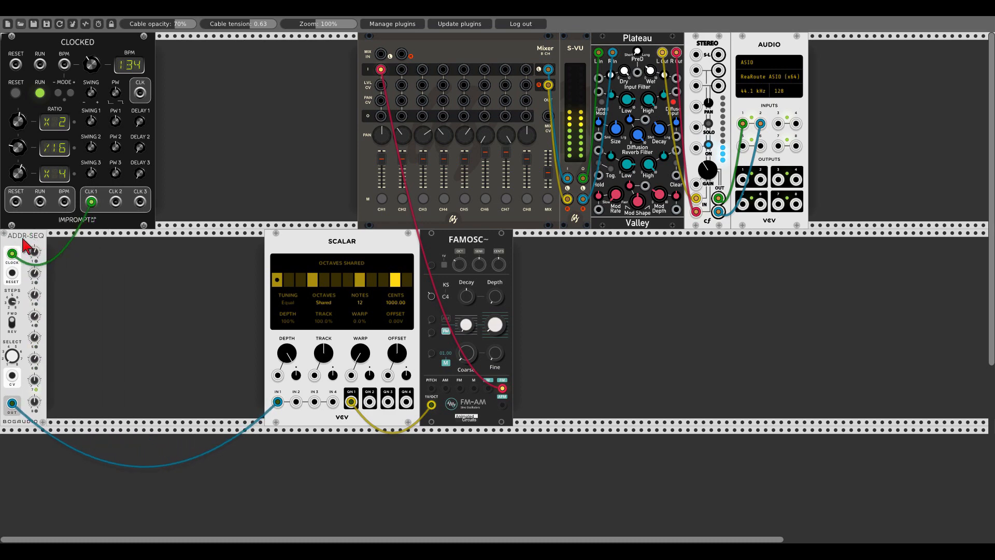
Add the Segment Generator module beside Clocked and patch its sixth output to Famosc's FM input.
right_click(203, 141)
text(stages)
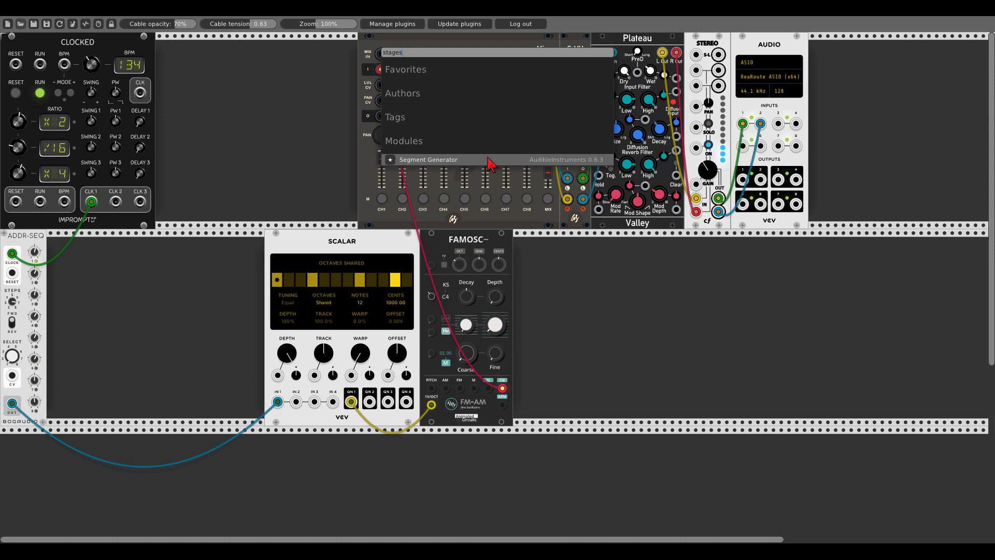
click(487, 159)
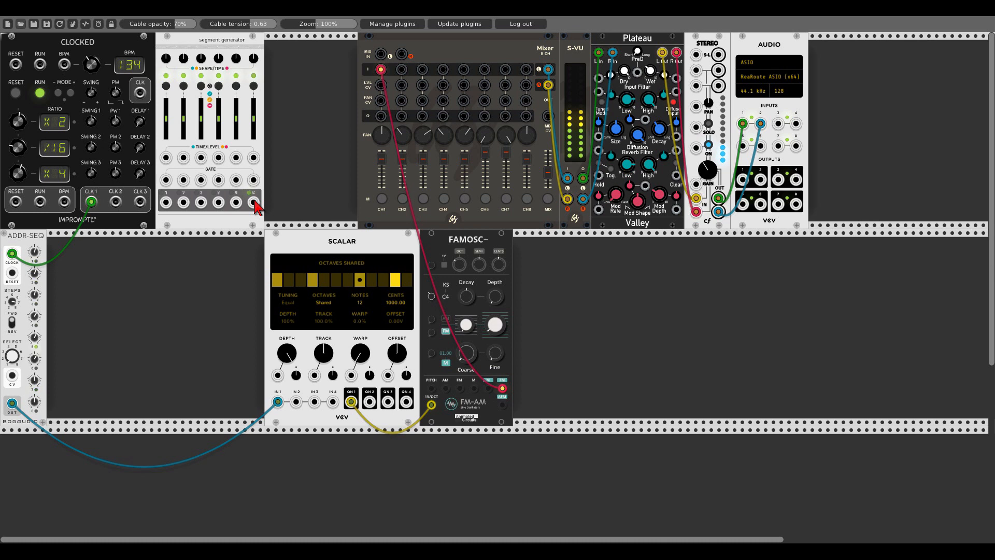
drag(254, 200, 460, 389)
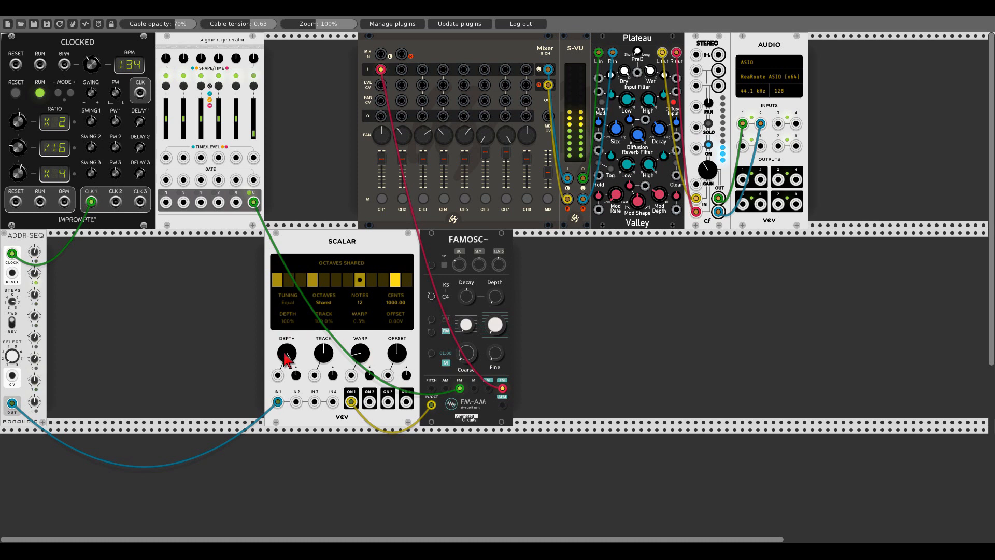
Lower Scalar's Depth to about 98% and add the Animated Circuits Foldingosc module beside Famosc.
drag(287, 356, 284, 352)
right_click(528, 299)
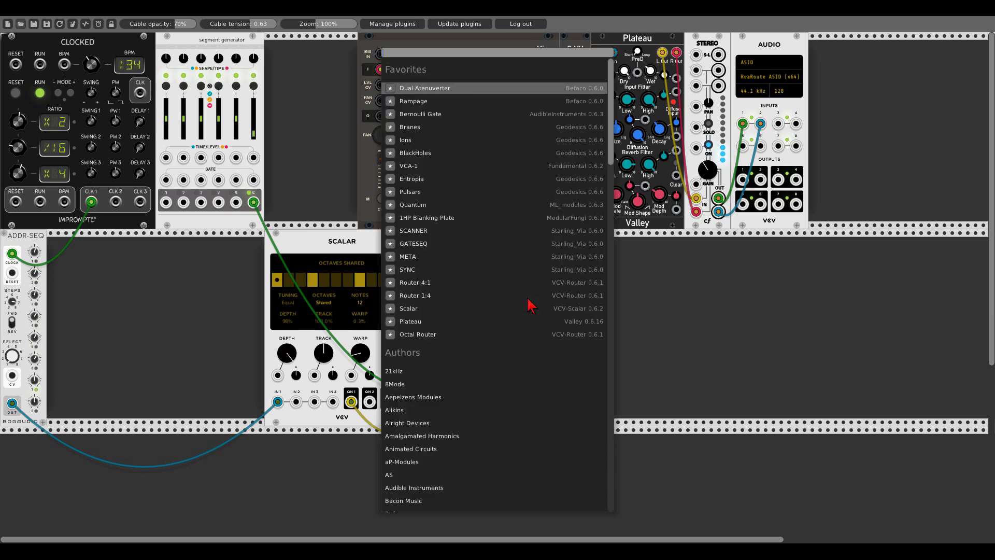
click(422, 449)
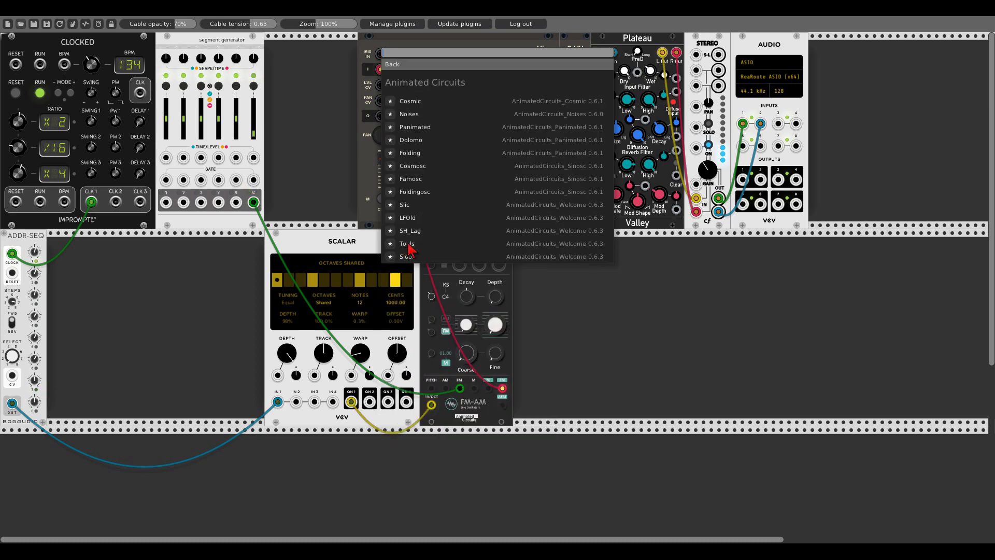
click(416, 193)
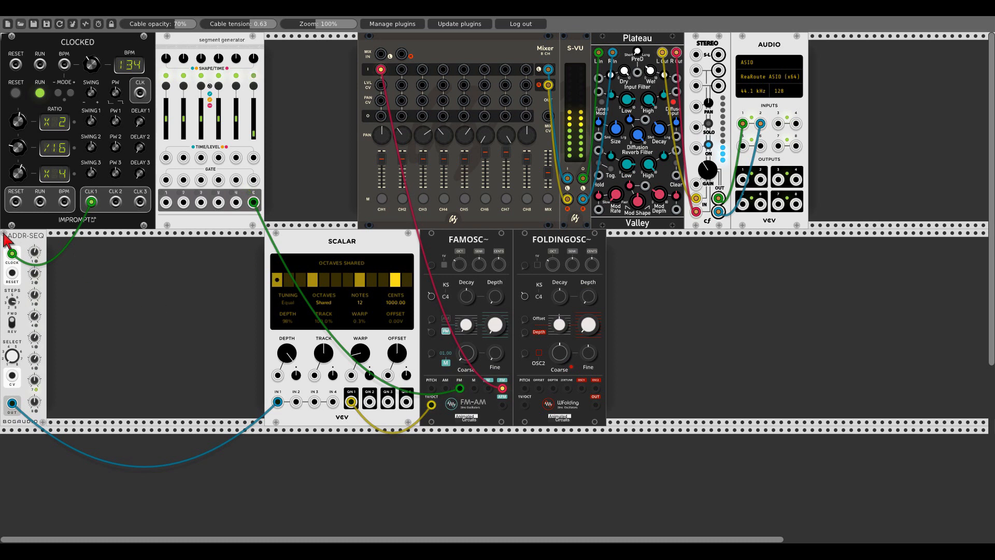
Duplicate ADDR-SEQ, clock the copy from Clocked's CLK 1, and patch both sequencers' resets to Clocked's RESET output.
key(ctrl+d)
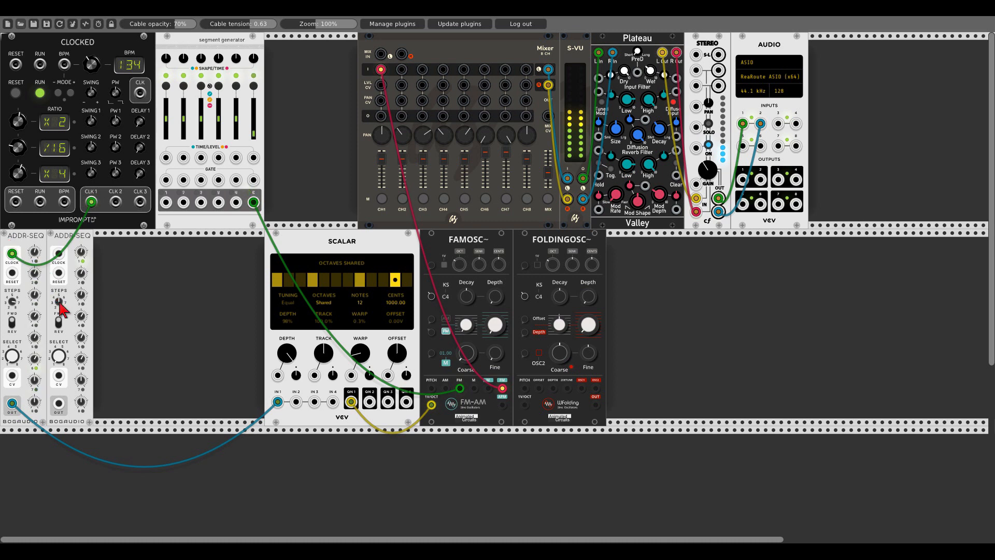
drag(58, 403, 90, 202)
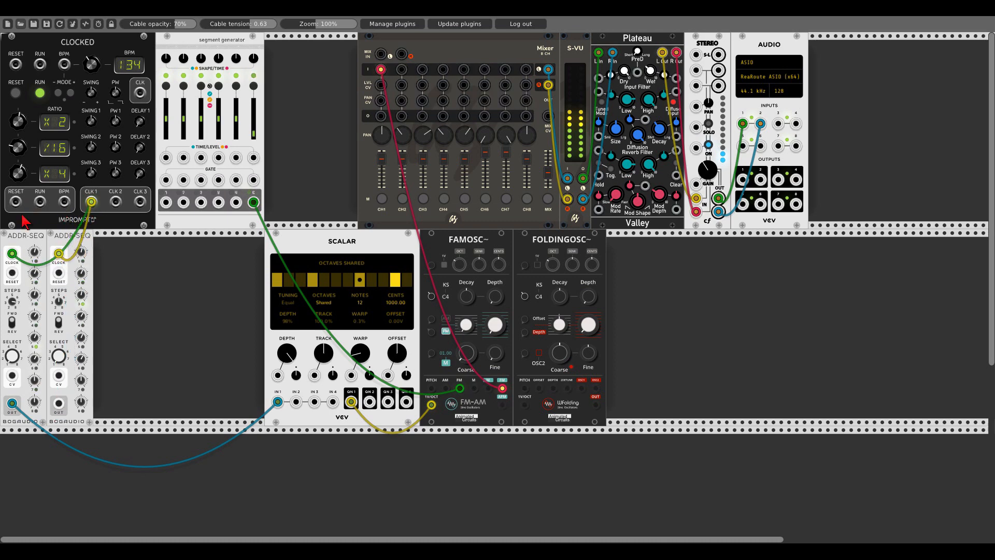
drag(12, 273, 15, 202)
drag(58, 273, 18, 203)
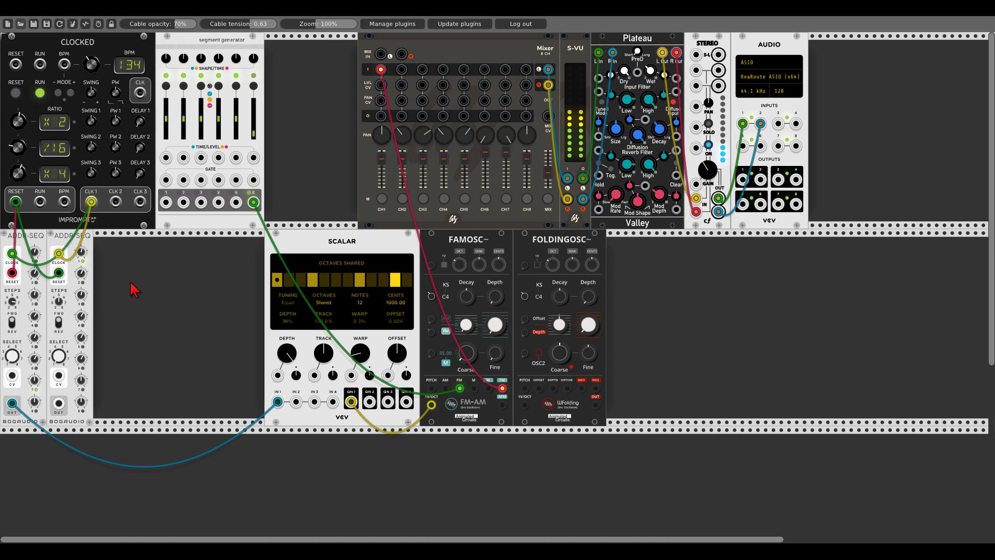
Patch the second ADDR-SEQ's output to Scalar IN 2 and Scalar's QN 2 to Foldingosc's 1V/OCT input.
drag(58, 403, 296, 402)
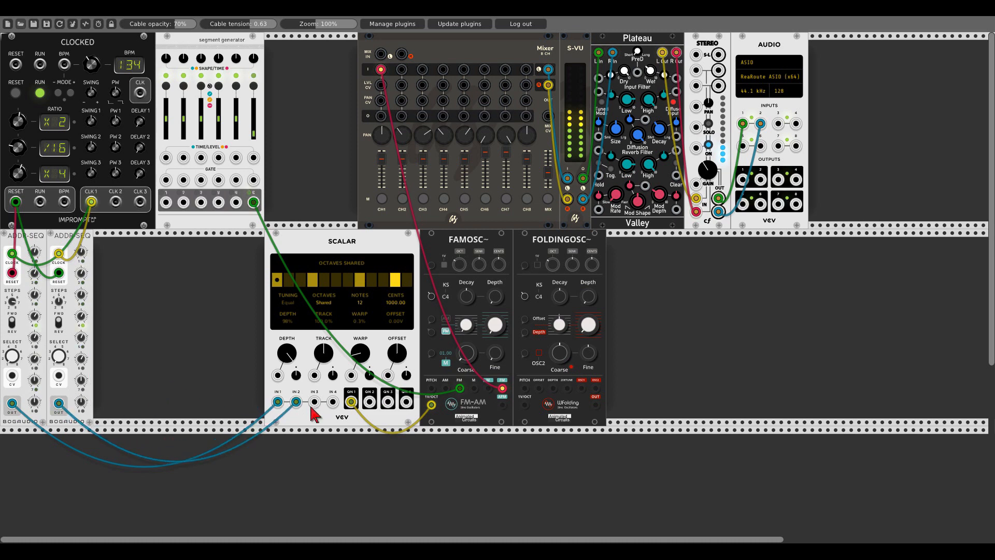
drag(370, 402, 525, 405)
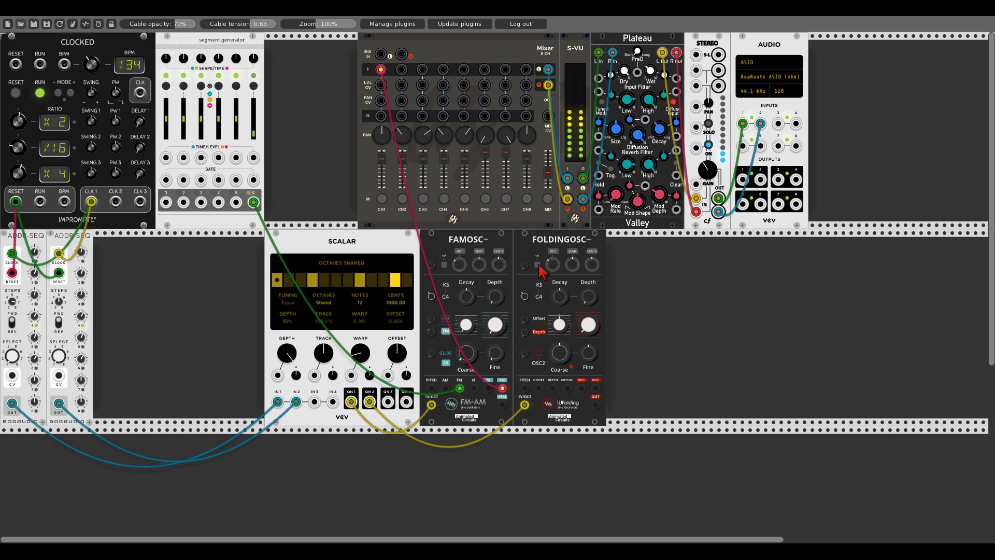
Switch on Foldingosc's OSC2 and patch its two oscillator outputs to mixer channels 2 and 3.
click(539, 354)
mouse_move(581, 388)
mouse_down()
mouse_move(443, 106)
mouse_move(403, 70)
mouse_move(596, 388)
mouse_up()
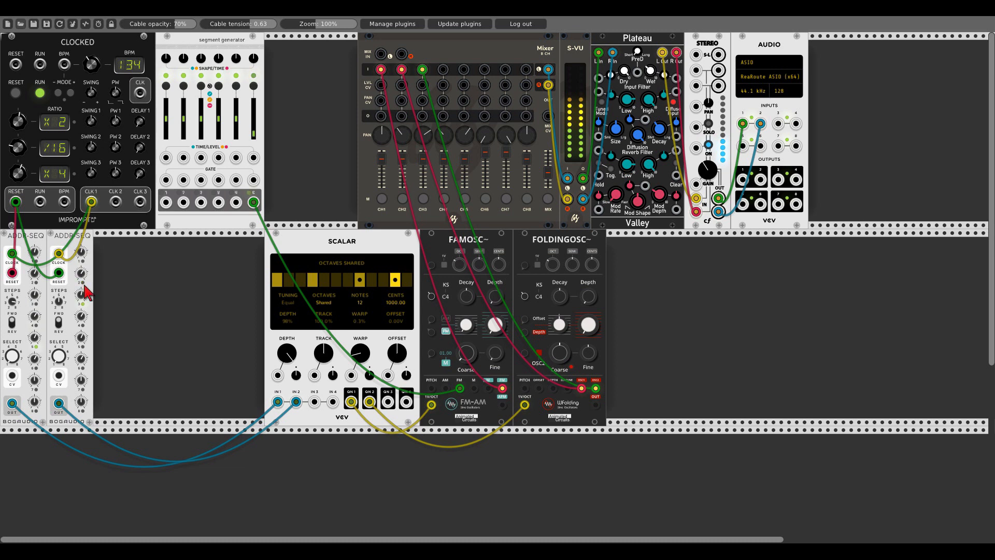
Raise the second ADDR-SEQ's fifth step slightly and patch the Segment Generator's fifth output to Foldingosc's Depth input.
drag(81, 337, 81, 332)
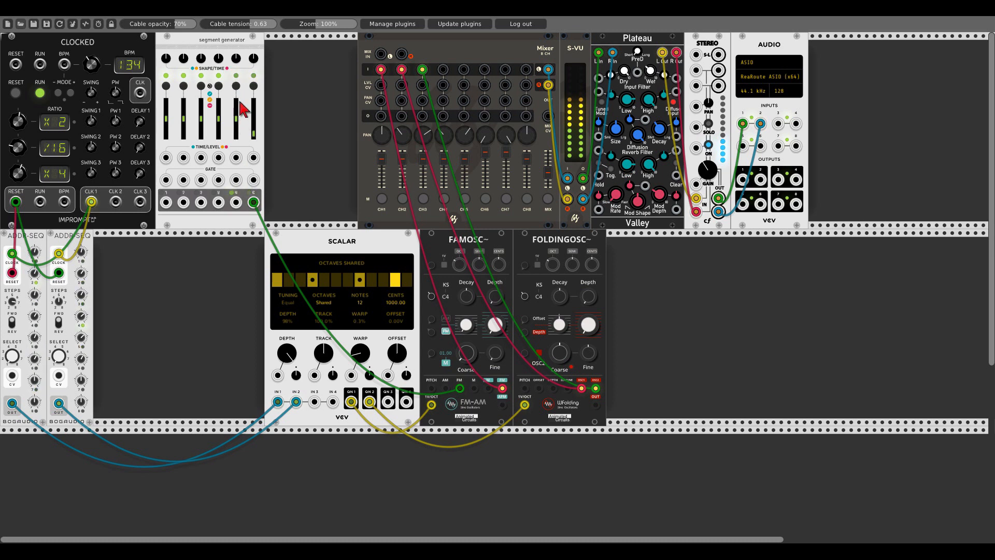
drag(236, 202, 553, 389)
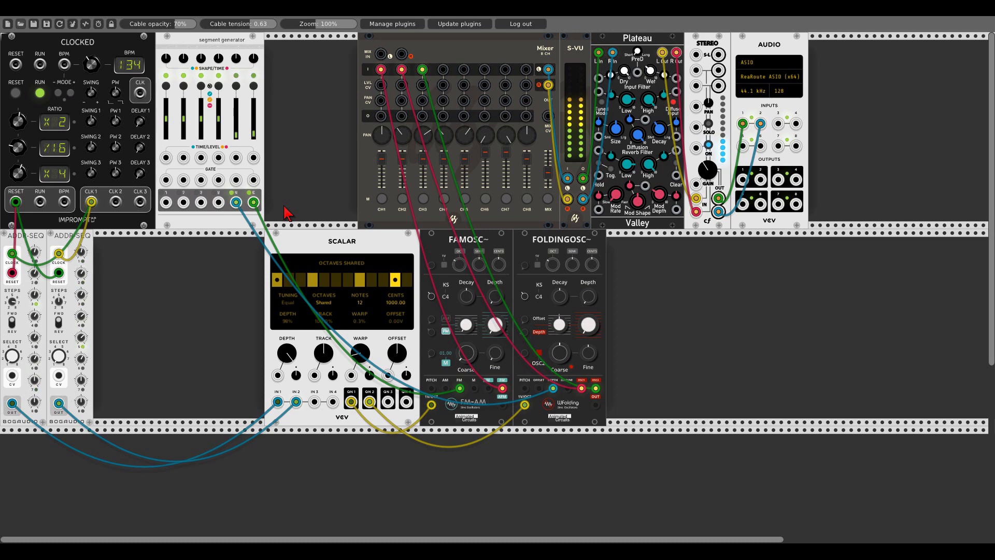
Add the Bogaudio FM-OP oscillator module beside Foldingosc.
right_click(636, 279)
text(fm)
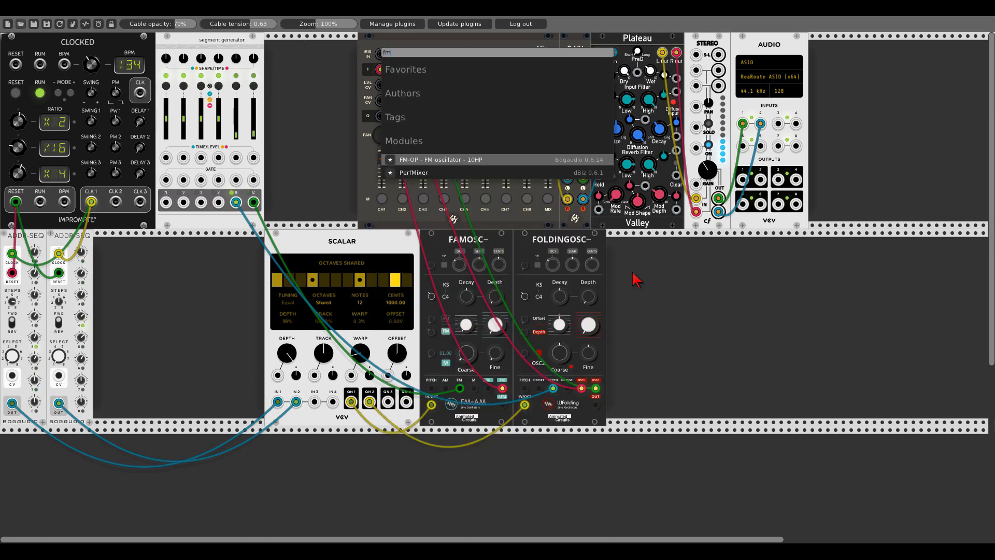
click(454, 160)
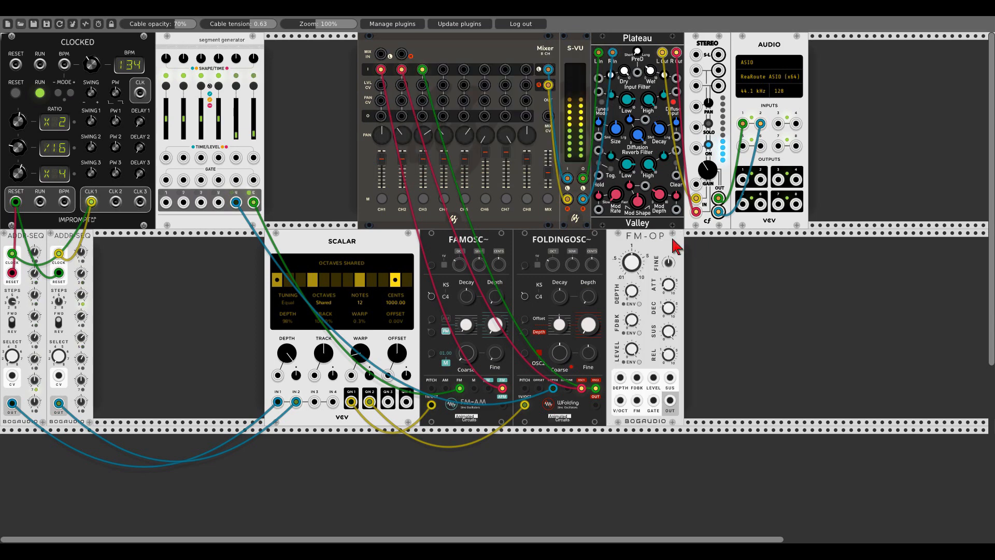
Place a second FM-OP apart from the first and add a 21kHz octave/coarse transposer module in front of them.
drag(694, 254, 793, 254)
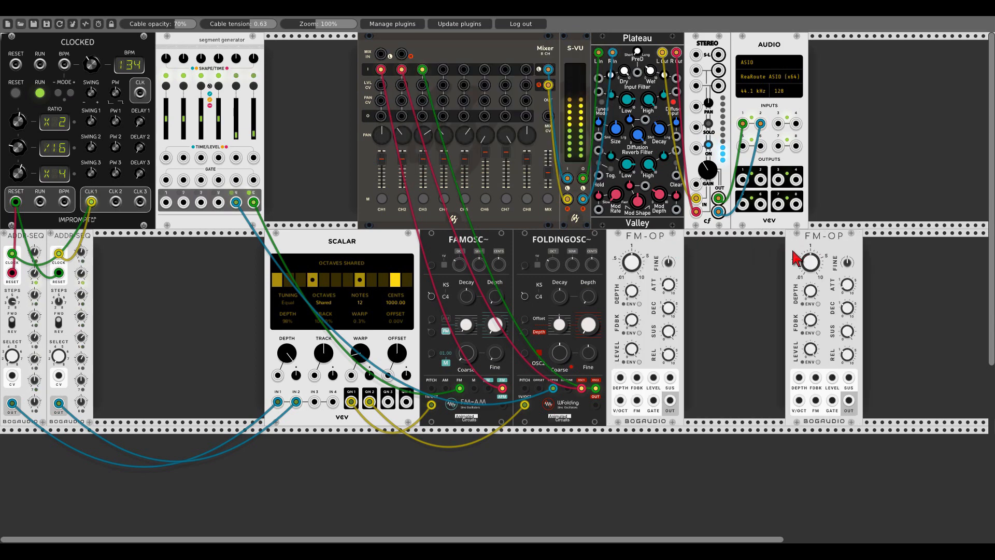
drag(669, 236, 721, 248)
right_click(651, 277)
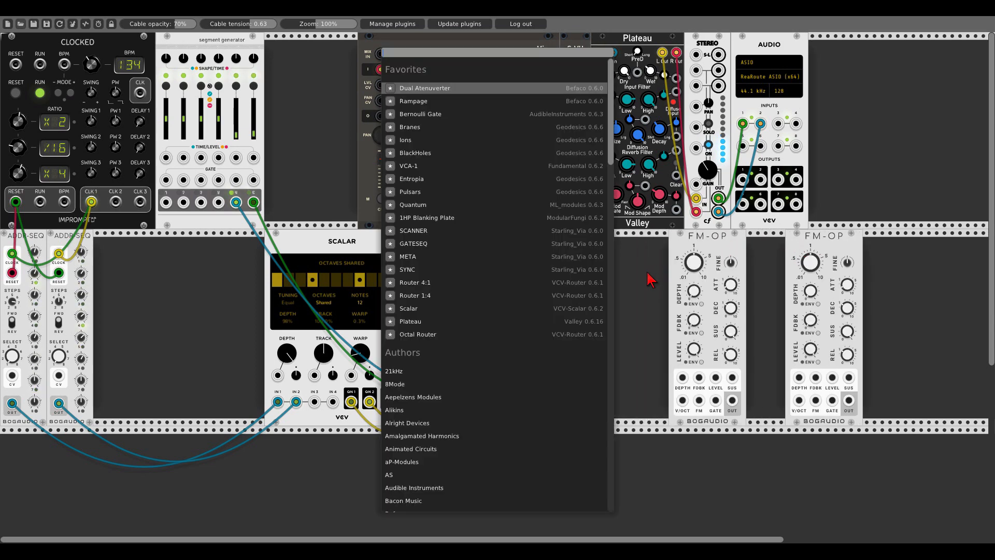
click(418, 375)
click(429, 114)
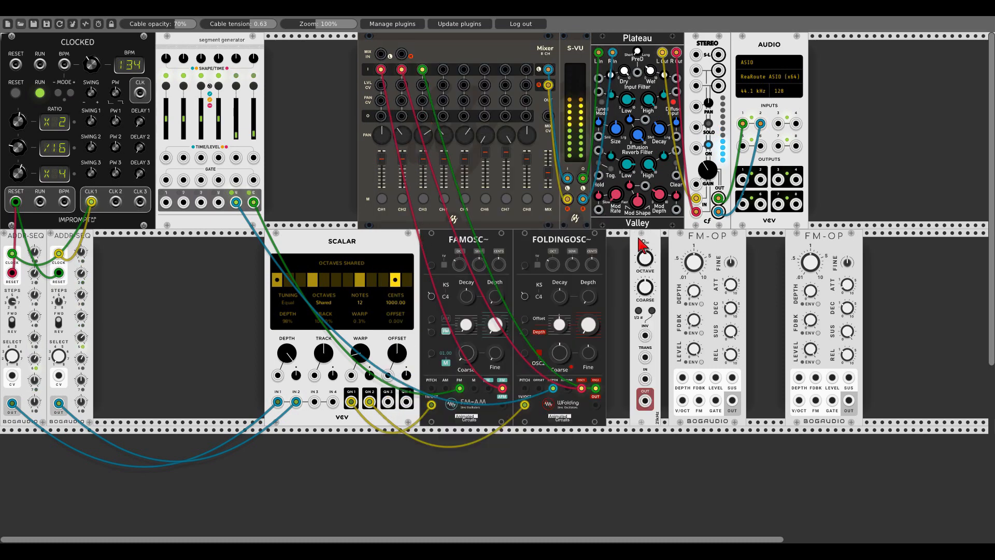
Line up the transposer and first FM-OP beside Foldingosc, and put a duplicate transposer between the two FM-OPs without gaps.
drag(638, 238, 617, 237)
drag(680, 238, 647, 236)
key(ctrl+d)
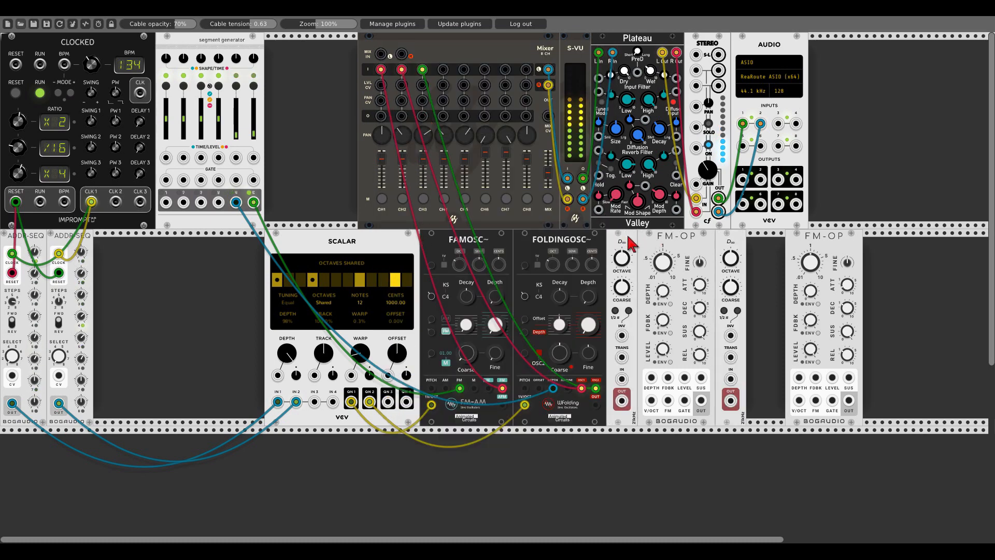
drag(803, 241, 765, 240)
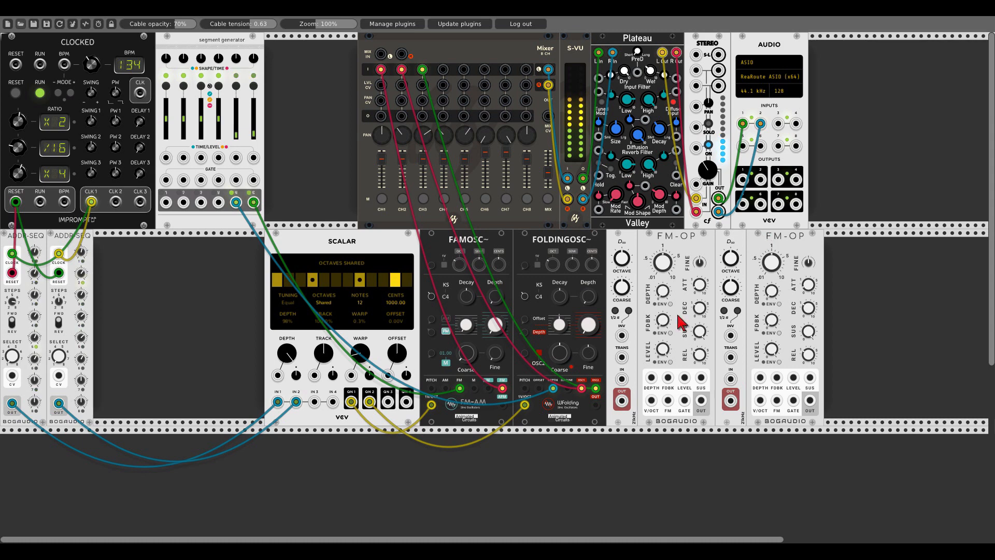
Enable the level envelope on both FM-OPs and patch Scalar's QN 1 and QN 2 to the first and second transposer inputs.
click(670, 362)
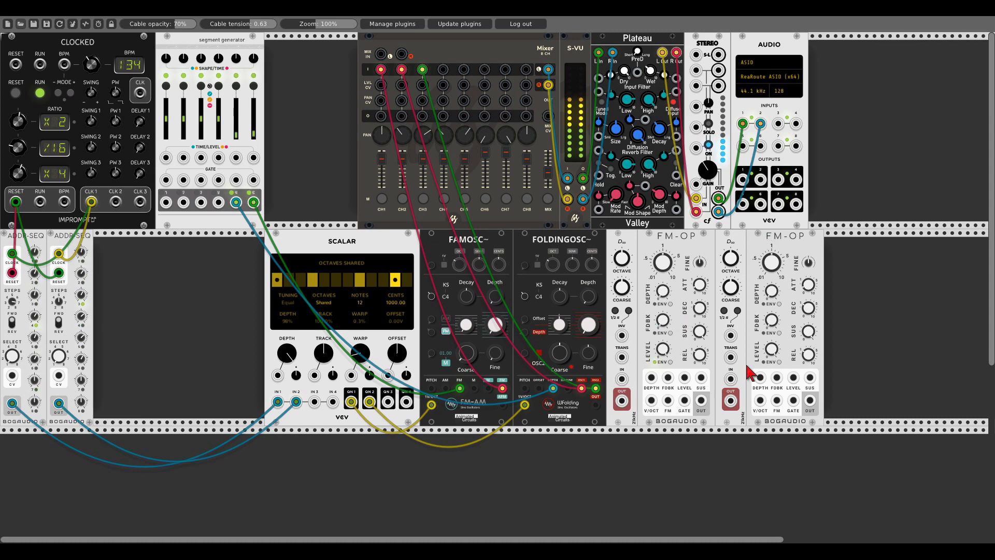
click(778, 362)
drag(622, 378, 350, 401)
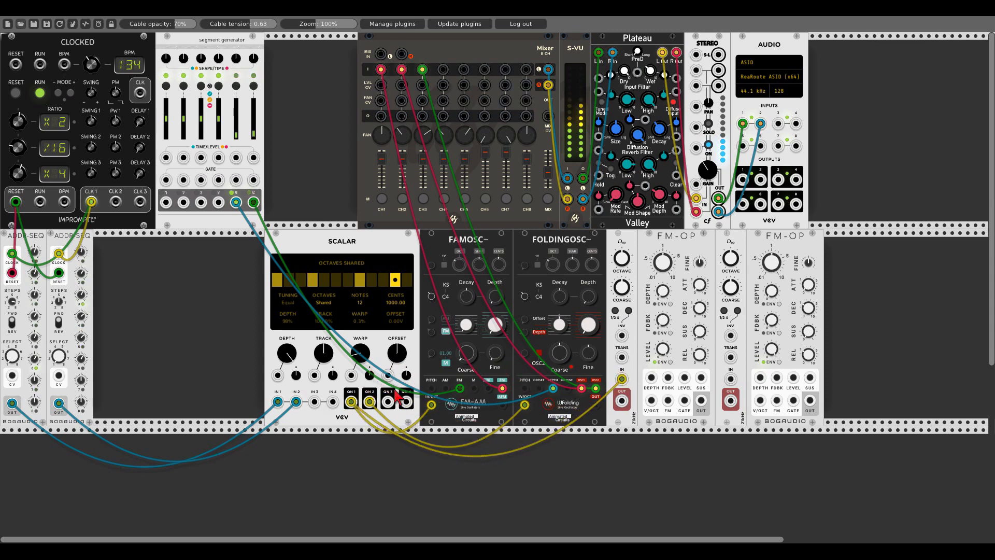
drag(730, 379, 370, 401)
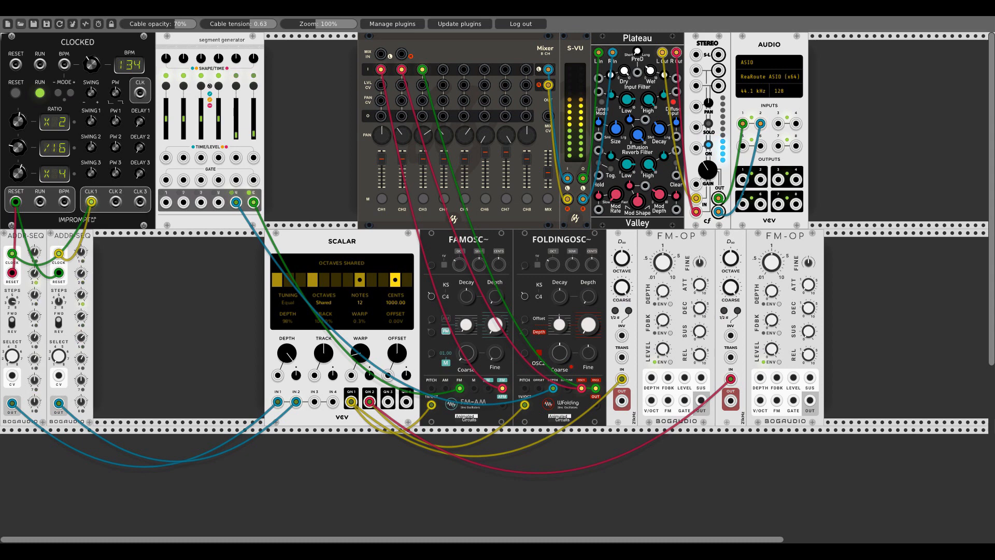
Patch each transposer's output to its FM-OP's V/OCT input, and the FM-OP outputs to mixer channels 4 and 5.
drag(622, 400, 651, 400)
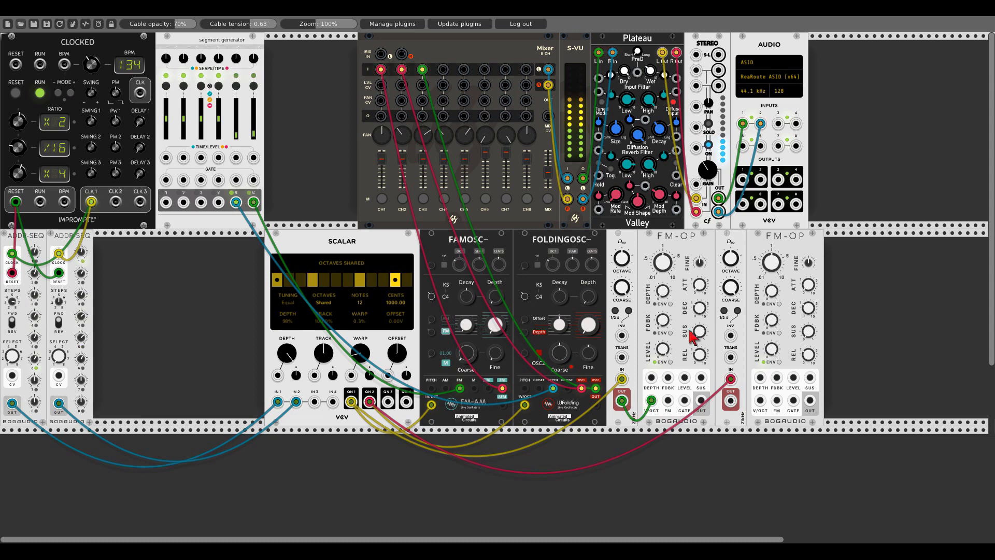
drag(731, 400, 810, 400)
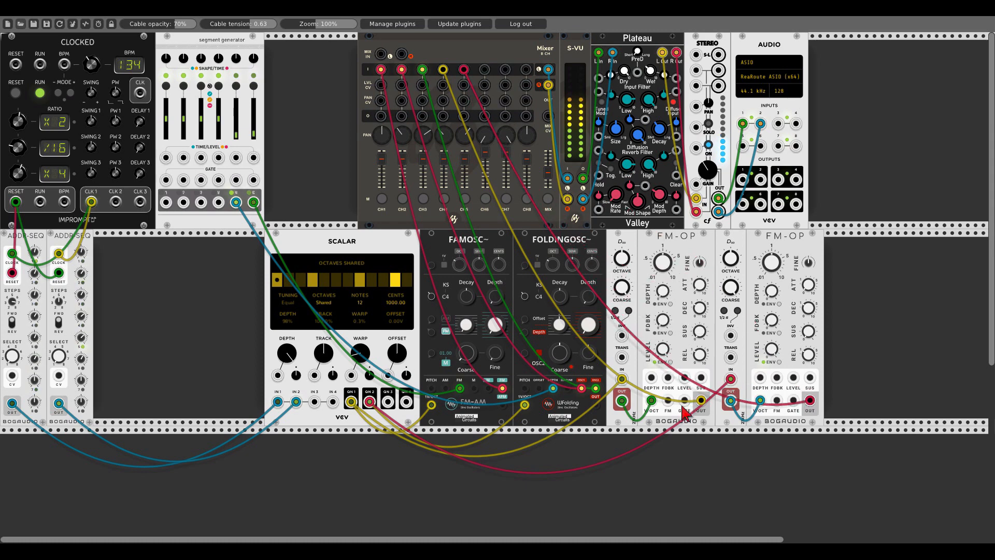
Patch CLOCKED's CLK 1 to the GATE inputs of both FM-OPs and adjust the second transposer's octave.
drag(684, 400, 92, 202)
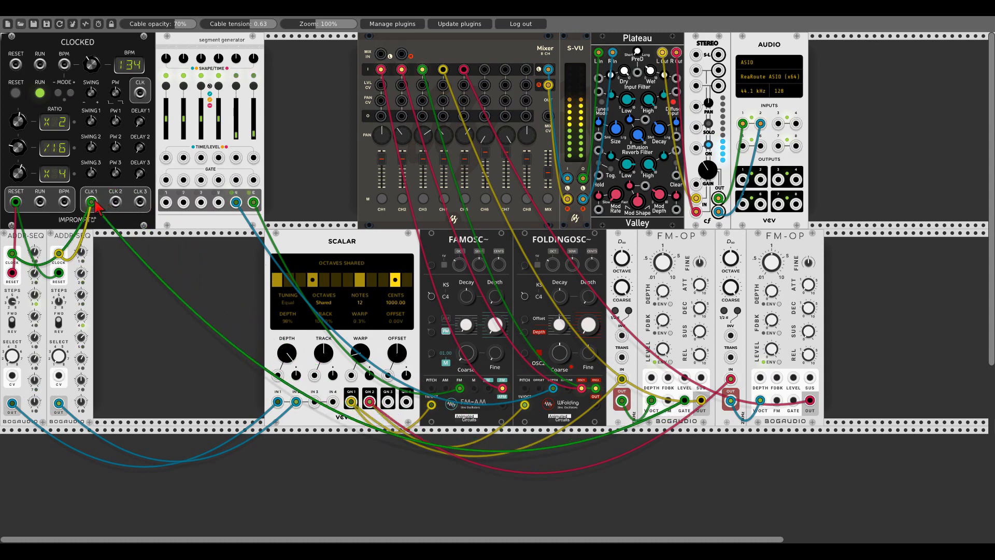
drag(794, 402, 91, 202)
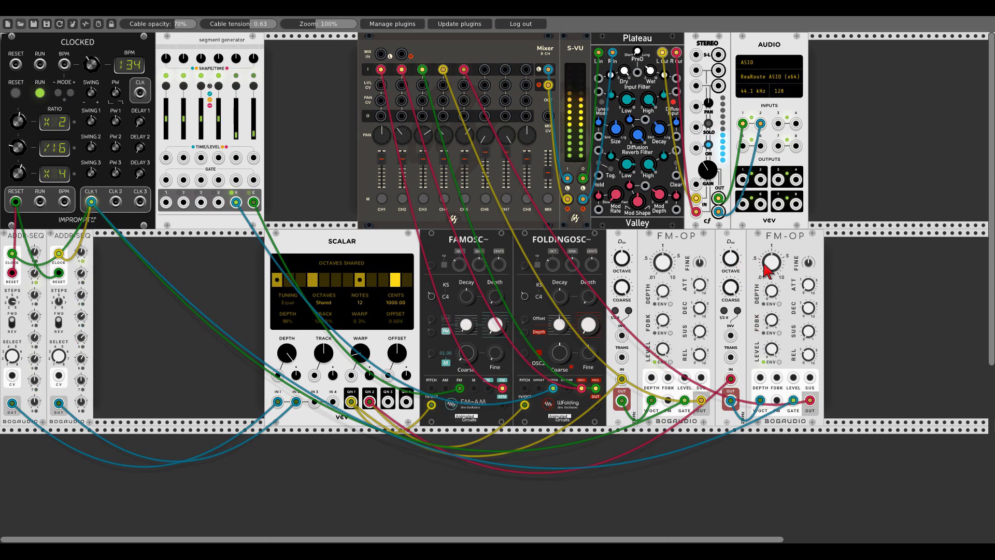
drag(733, 256, 733, 256)
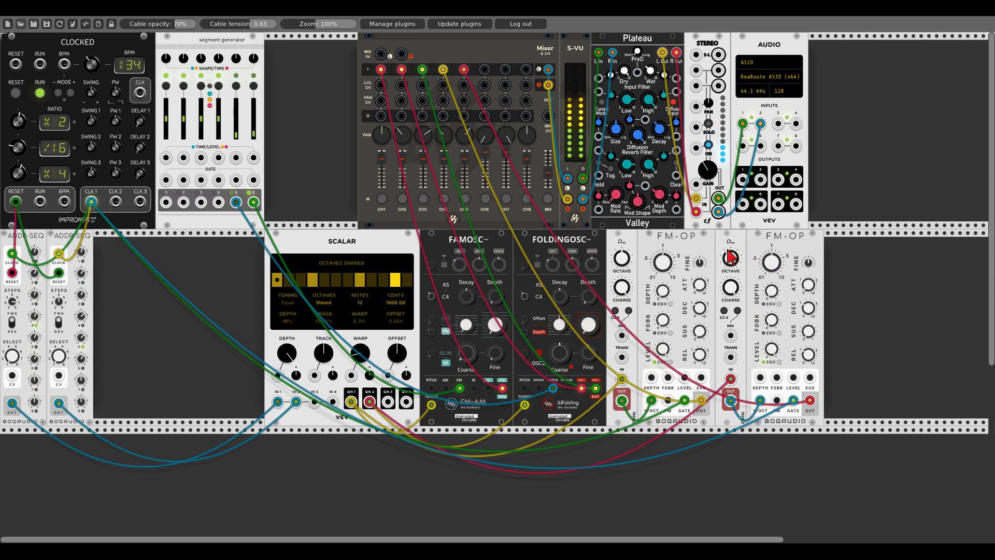
Mute mixer channels 1 to 3 to hear the FM-OPs alone, and unmute them again.
click(423, 198)
click(402, 199)
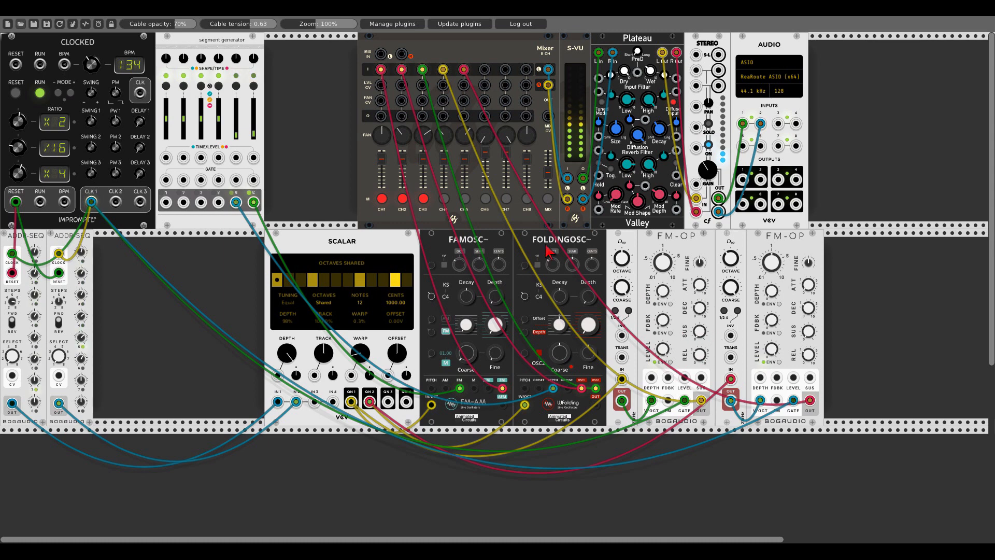
click(422, 200)
click(402, 200)
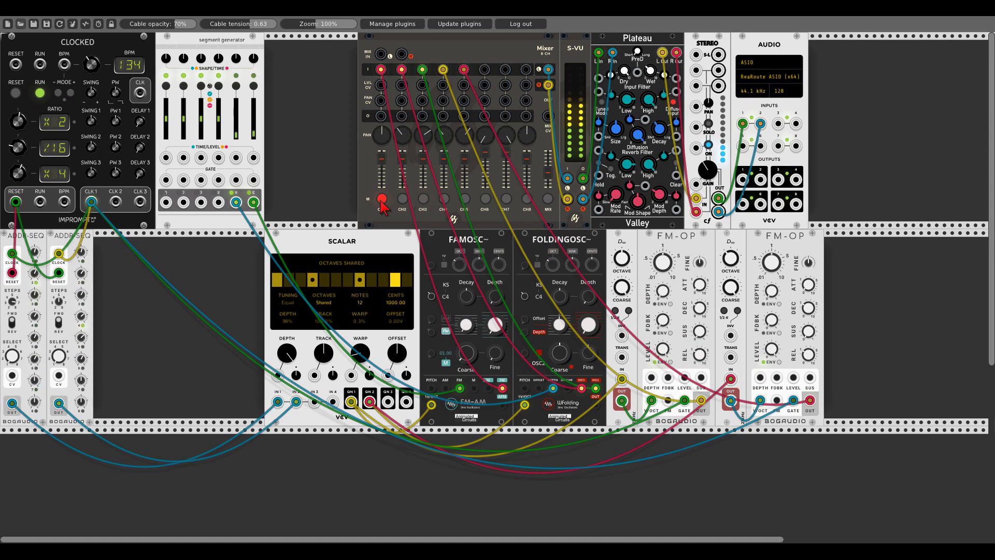
click(382, 200)
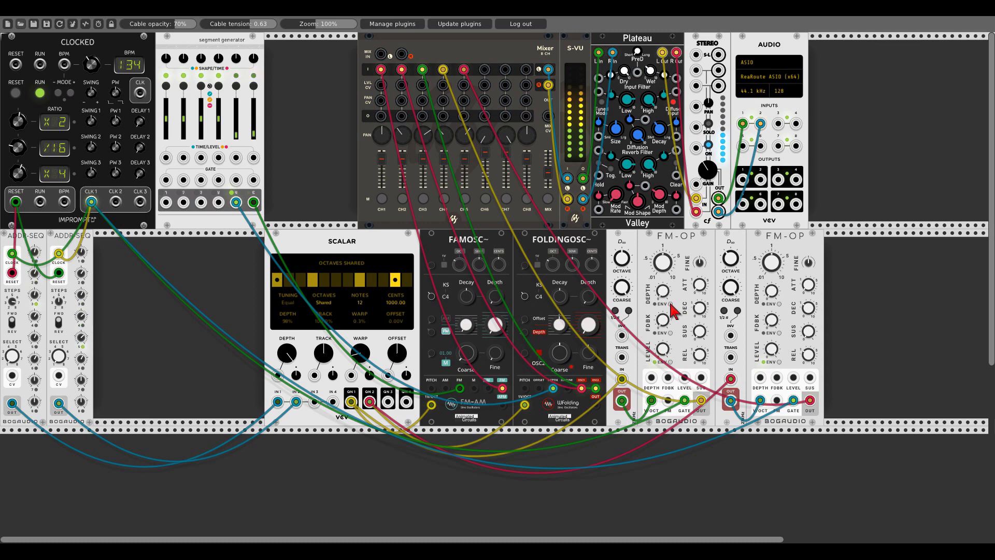
Adjust the first FM-OP's feedback and patch Segment Generator outputs 4 and 3 to the first and second FM-OP's FDBK inputs.
drag(663, 318, 664, 317)
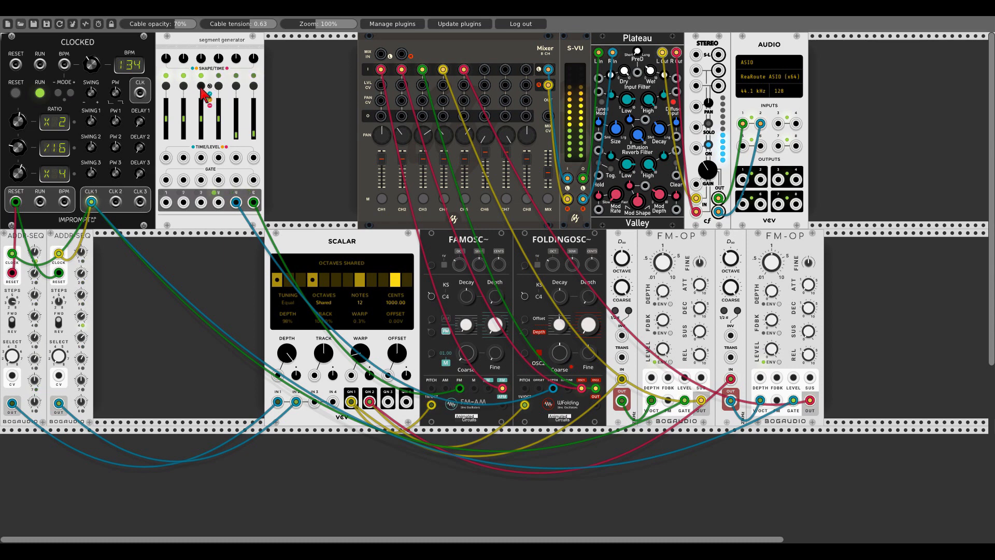
drag(218, 202, 669, 378)
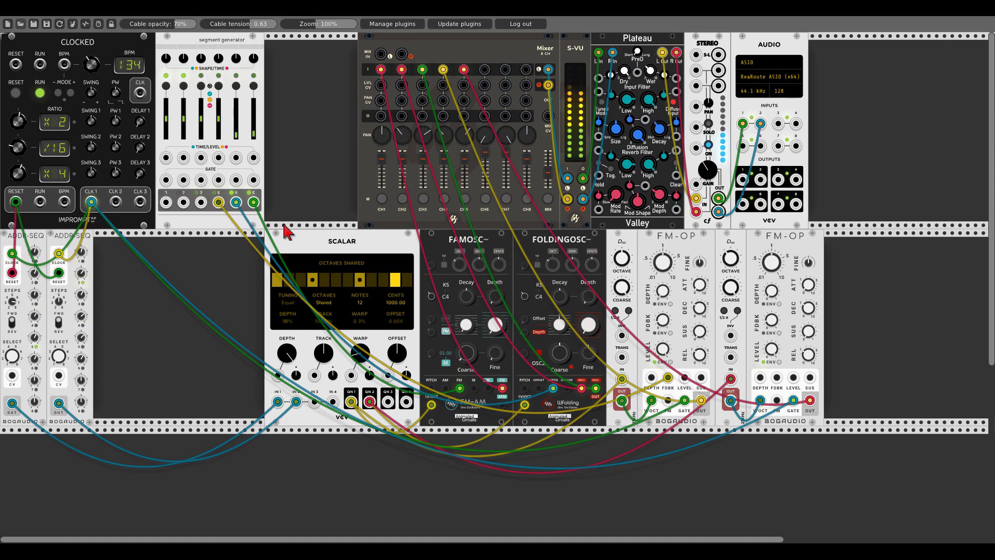
drag(201, 203, 776, 378)
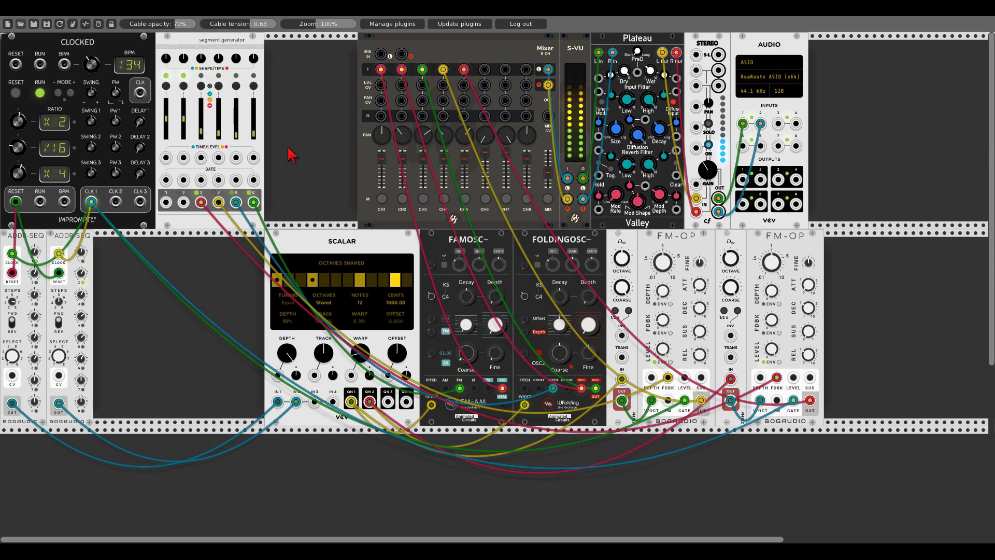
Add the ML_modules Constants module and place it directly below the Segment Generator's left edge.
right_click(201, 299)
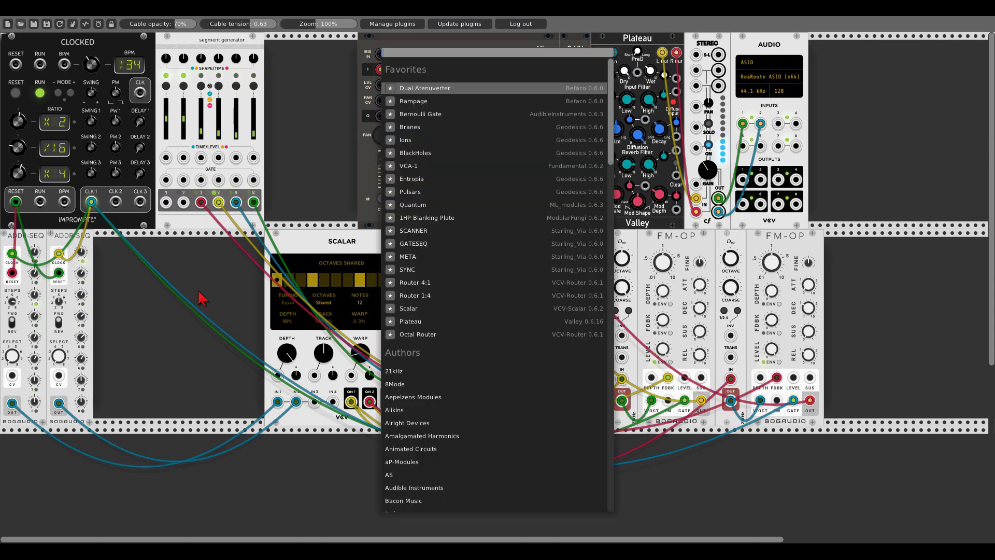
text(cons)
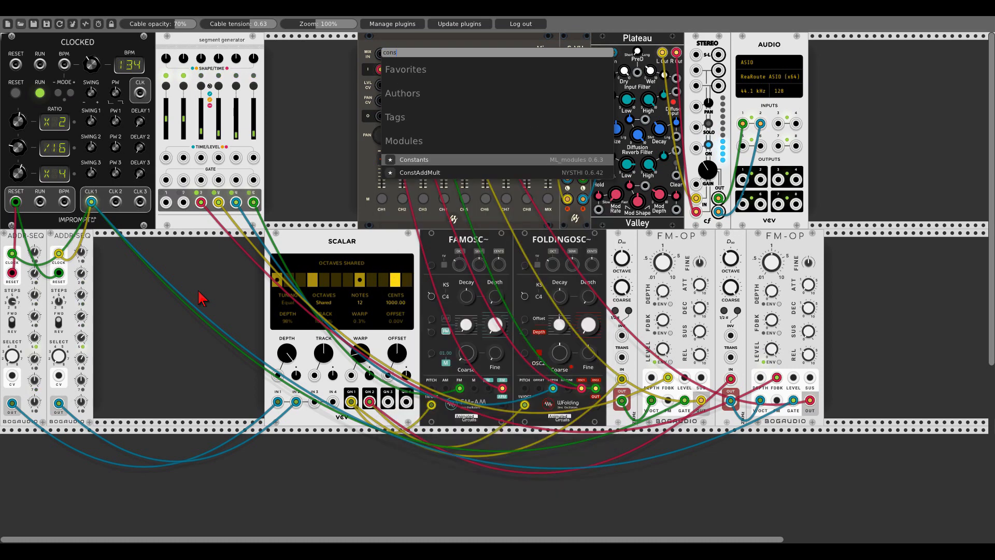
click(435, 161)
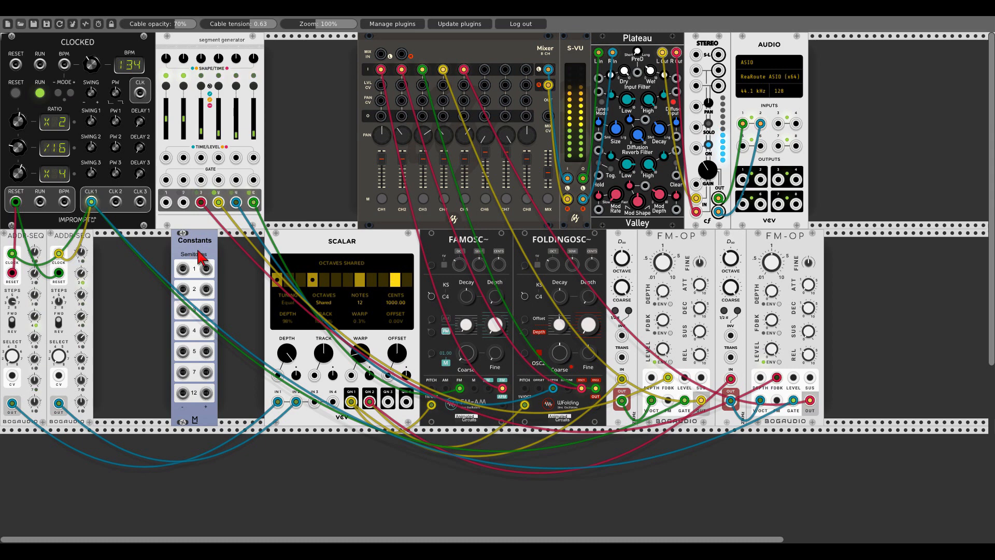
drag(192, 262, 179, 259)
Add the Fundamental Sequential Switch 2 module and place it directly beside Constants.
right_click(227, 290)
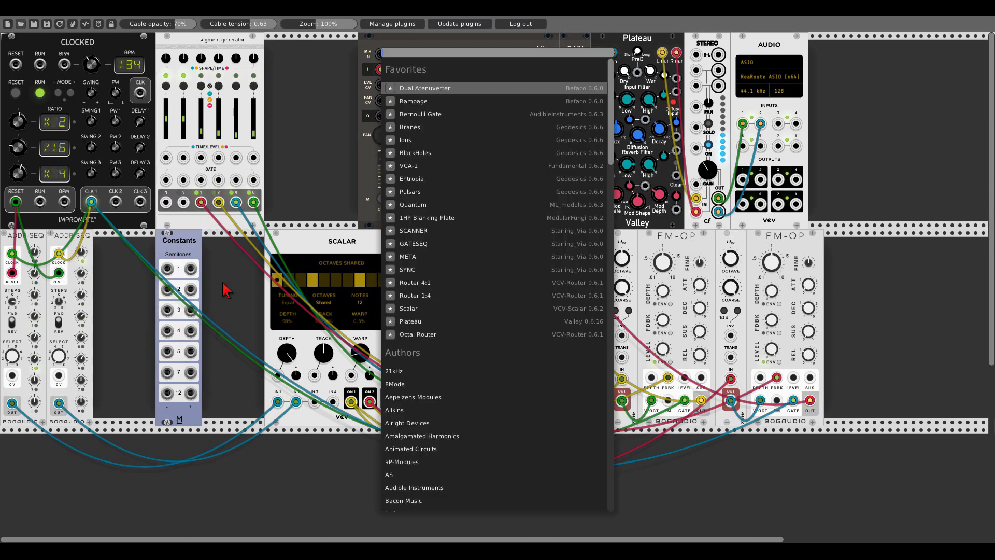
text(sequen)
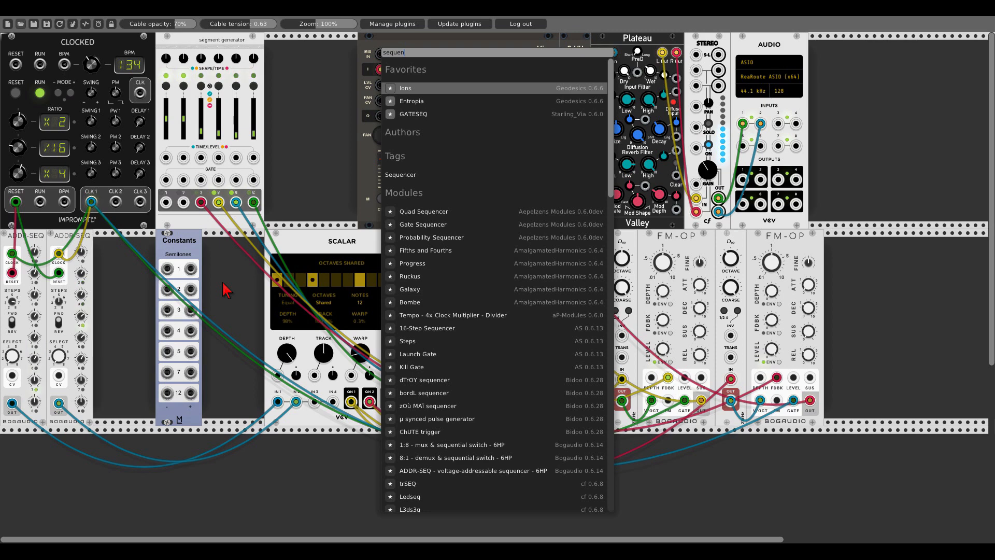
text(t)
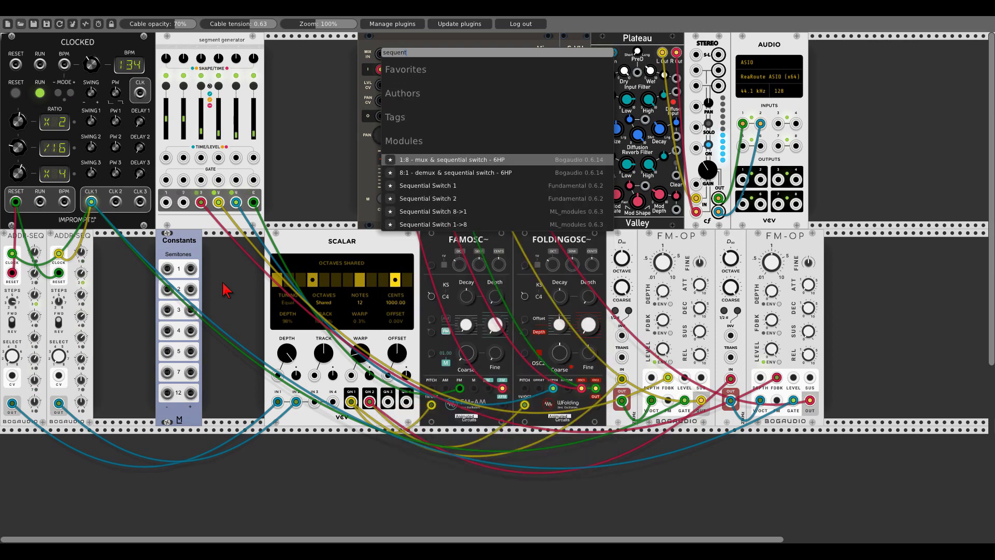
click(452, 200)
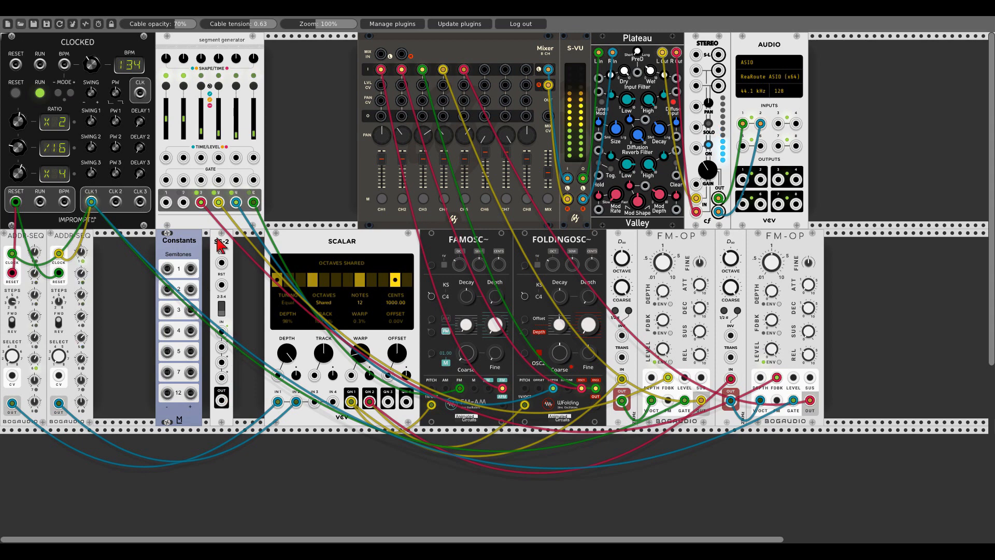
drag(220, 244, 207, 242)
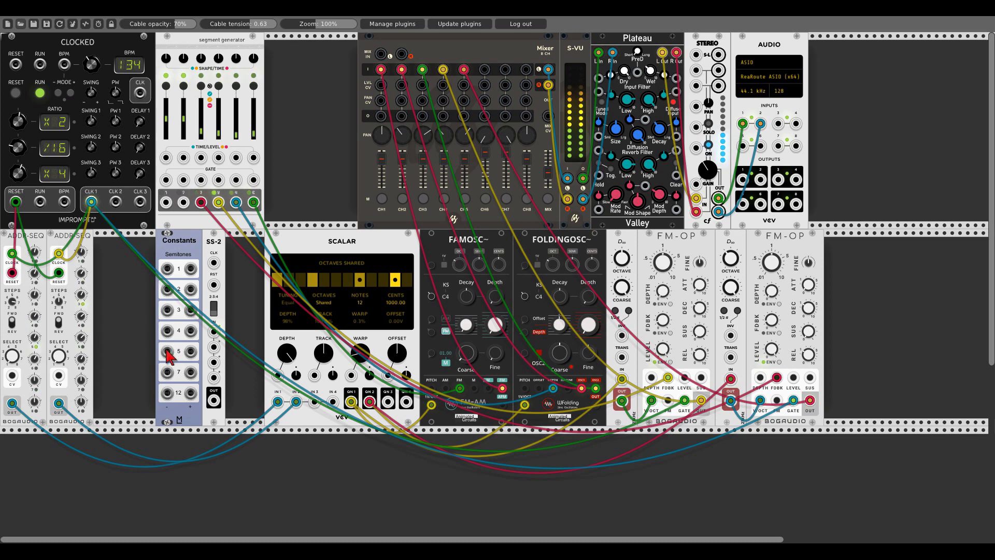
Patch Constants' first-column 5 and 7 semitone outputs to SS-2's last two inputs, and CLOCKED's CLK 2 and RESET to its CLK and RST.
drag(167, 352, 213, 361)
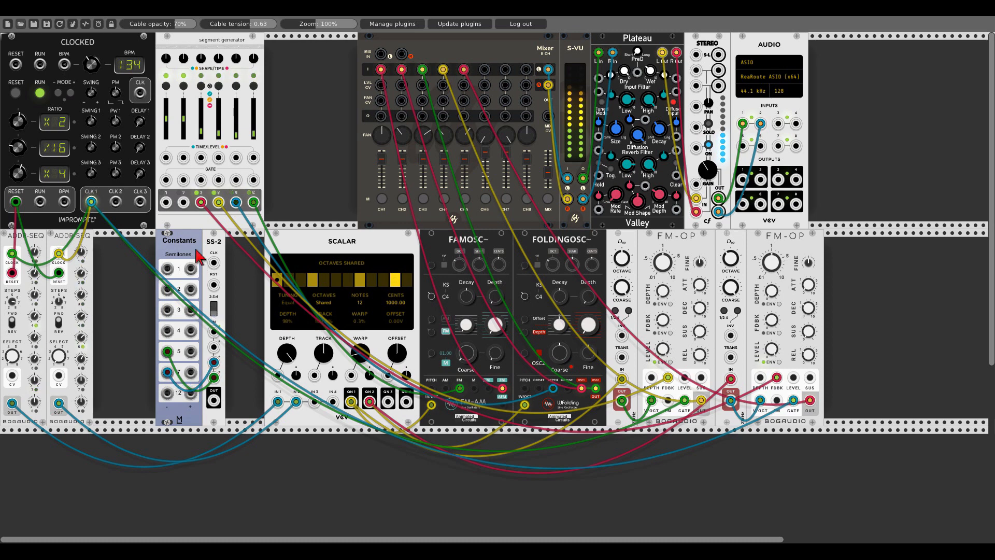
drag(218, 261, 115, 202)
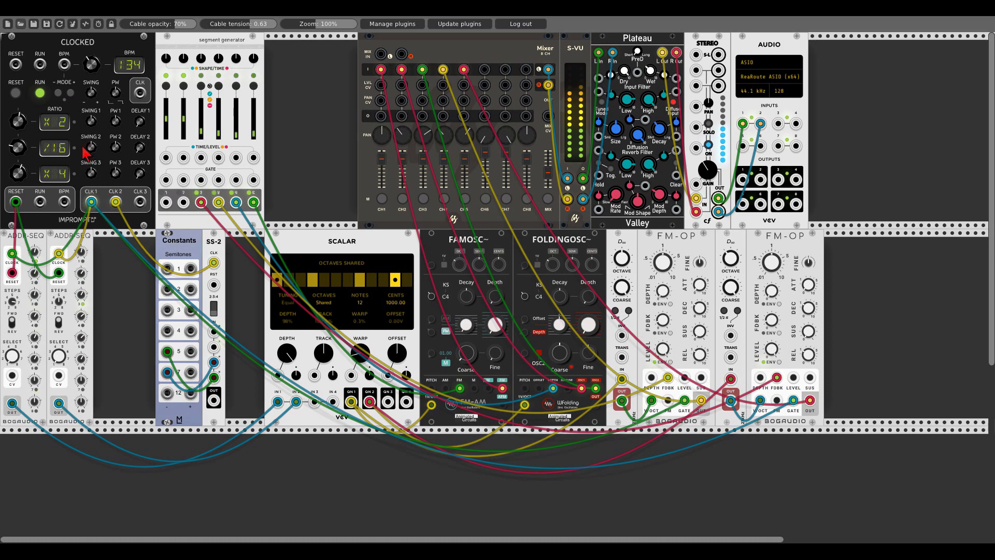
drag(214, 285, 15, 202)
Reset the clock and patch the SS-2 output to Scalar's OFFSET CV input.
click(16, 94)
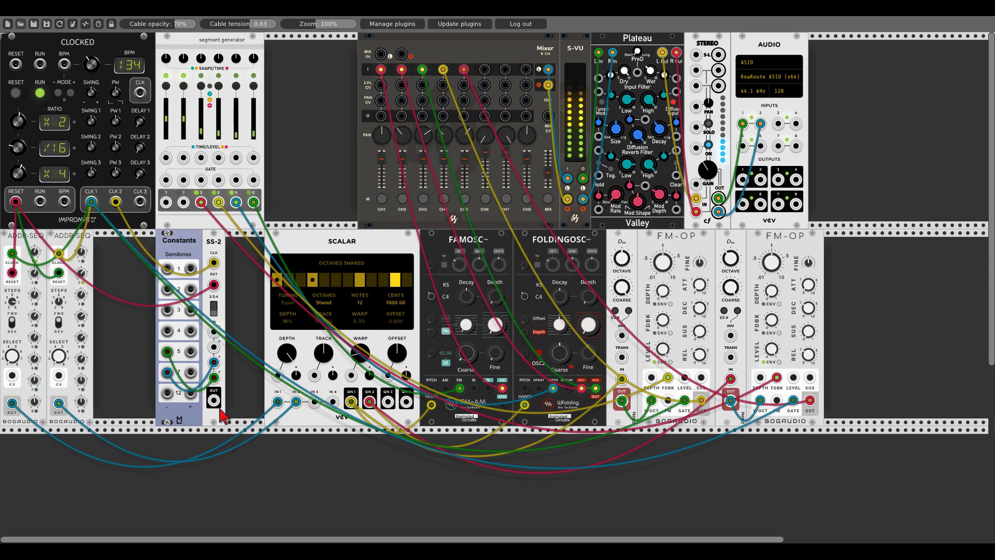
drag(213, 400, 387, 375)
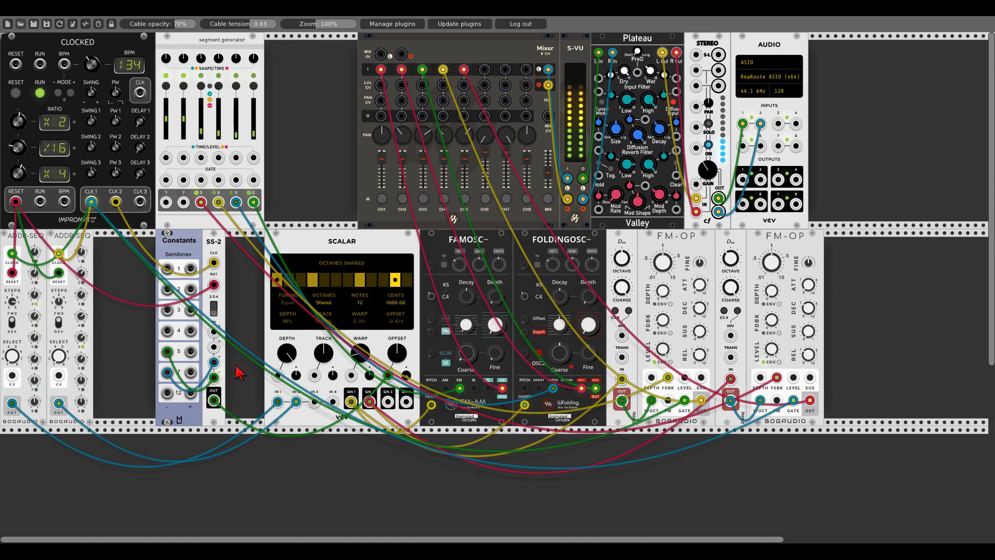
Add the Geodesics Ions sequencer in the empty row below SS-2 and set its panel theme to Dark matter edition.
scroll(244, 357, down, 5)
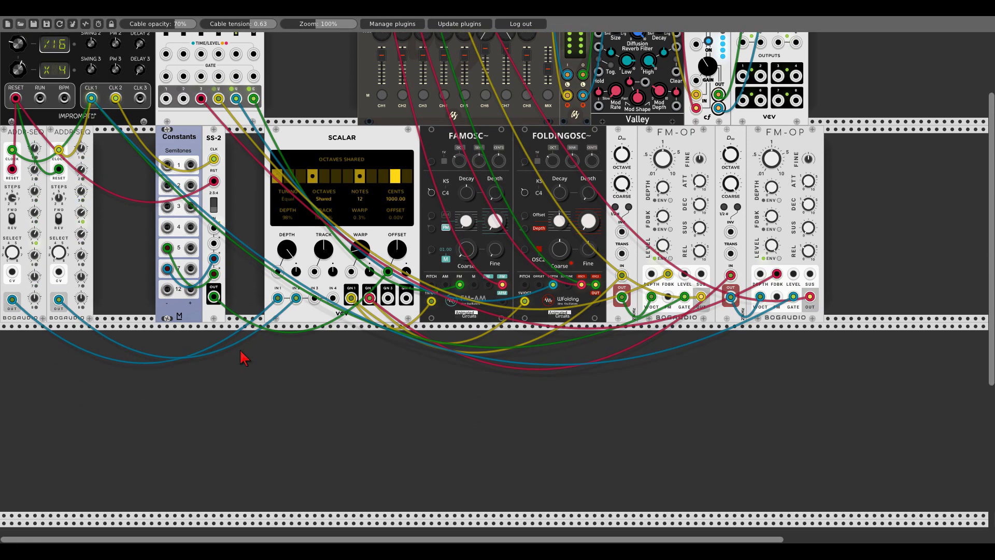
right_click(226, 378)
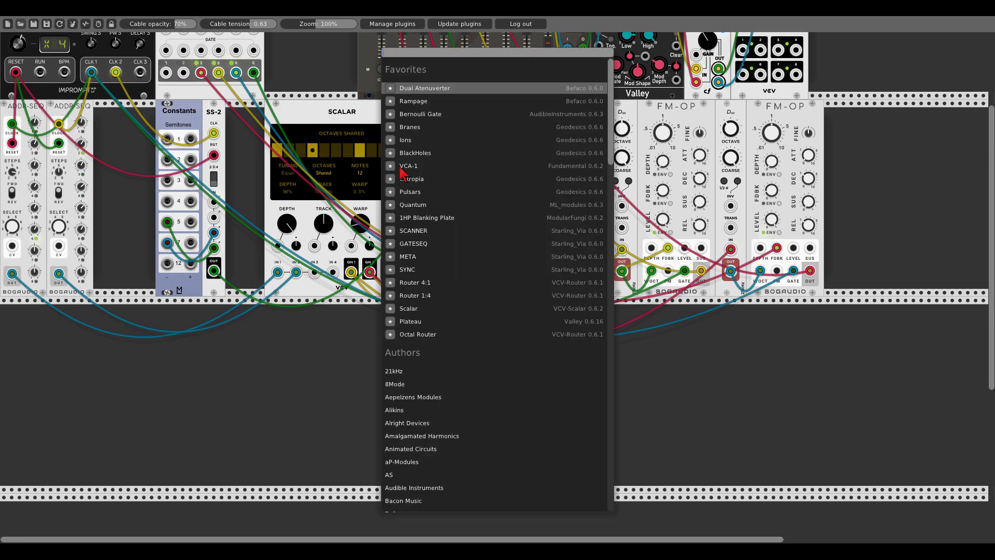
click(413, 141)
right_click(249, 310)
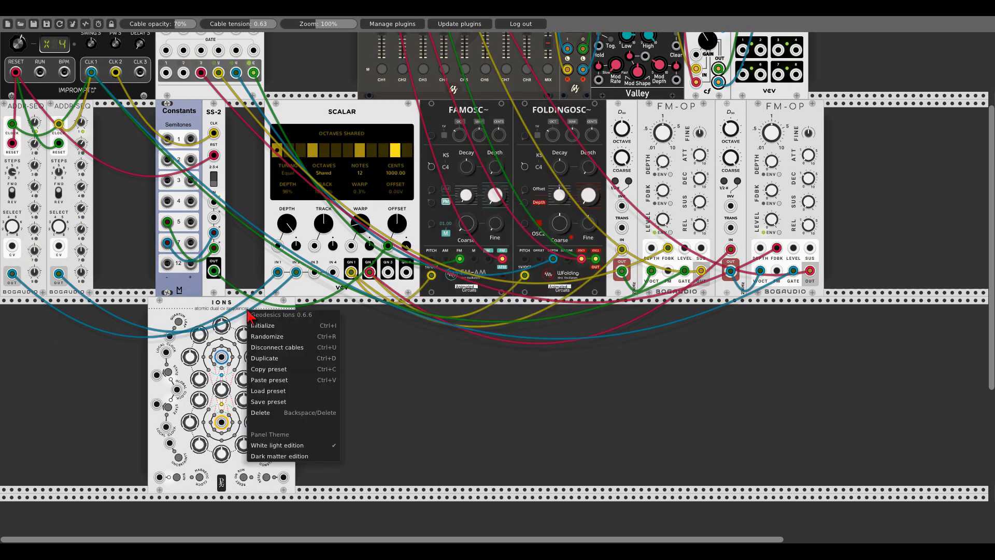
click(256, 457)
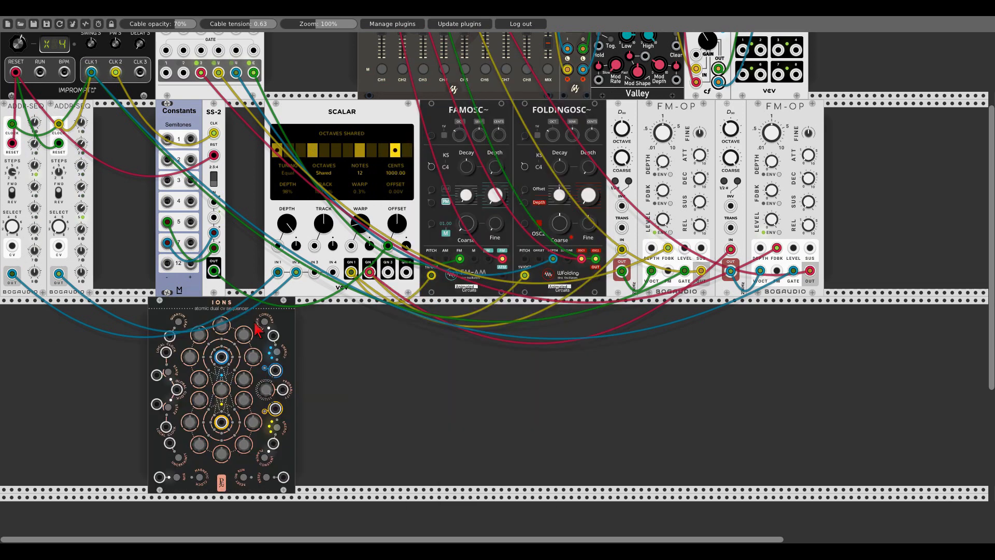
Move Ions to the start of its row and add two Basal smooth oscillators directly beside it.
drag(251, 318, 104, 319)
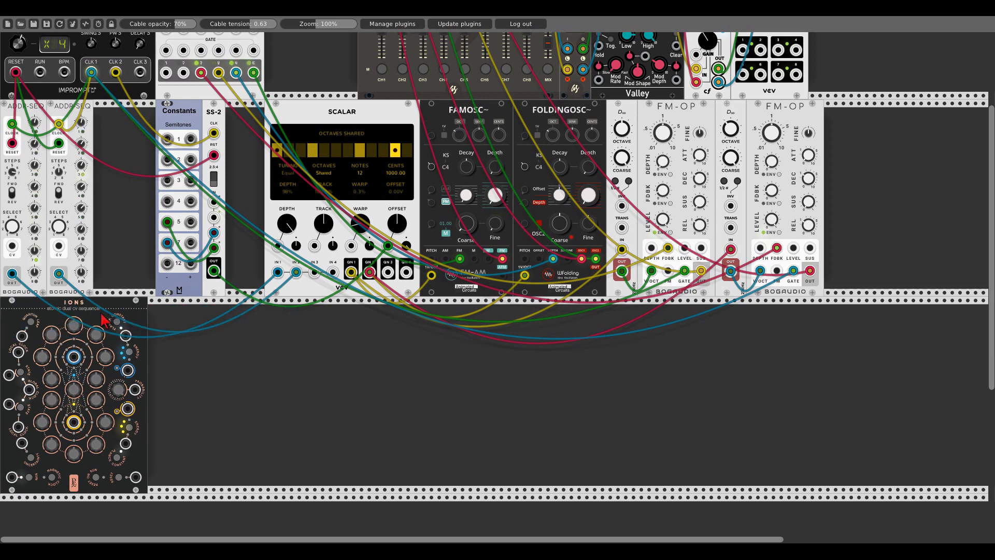
double_click(187, 384)
text(basa)
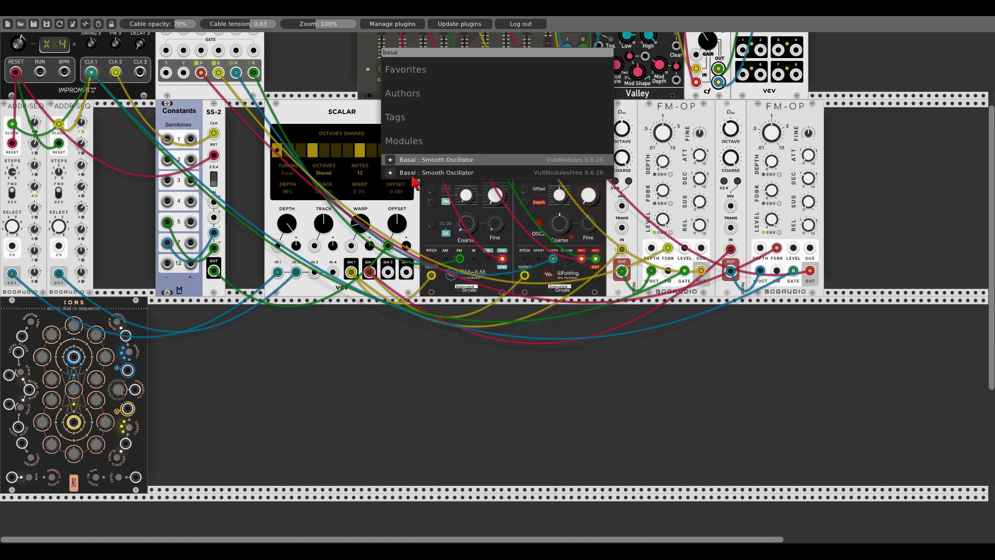
key(Return)
drag(192, 310, 176, 311)
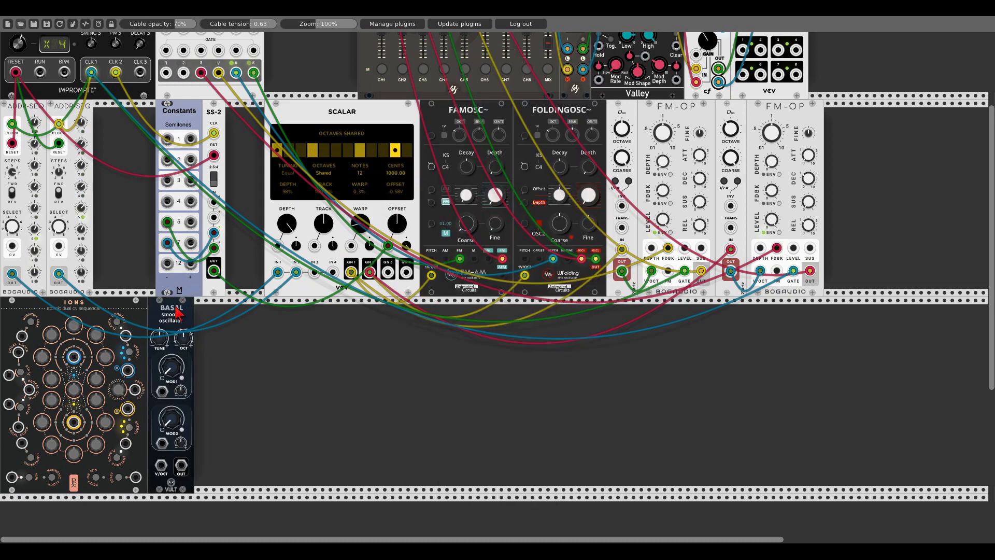
key(ctrl+d)
Add the AS VCA and AS ADSR modules beside the two Basal oscillators.
double_click(266, 354)
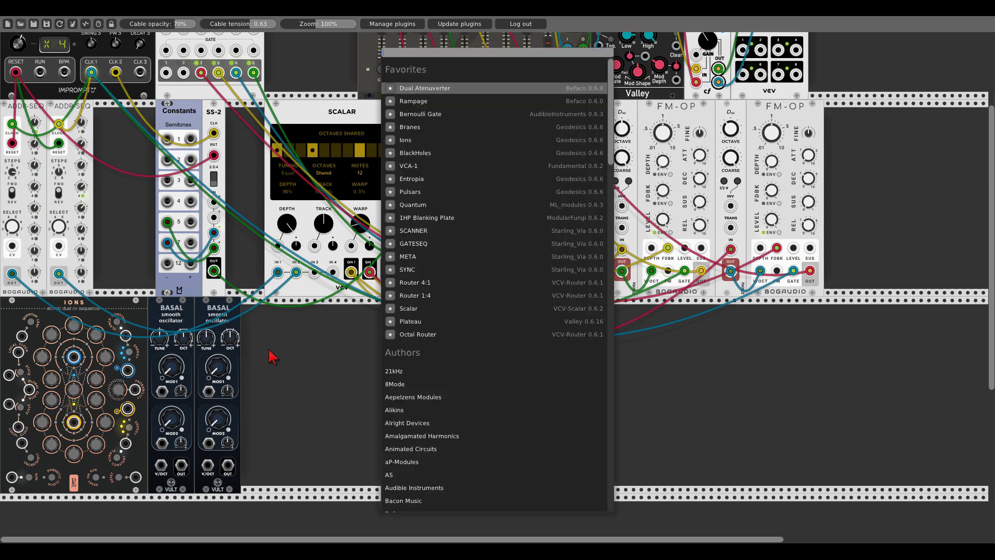
text(vca)
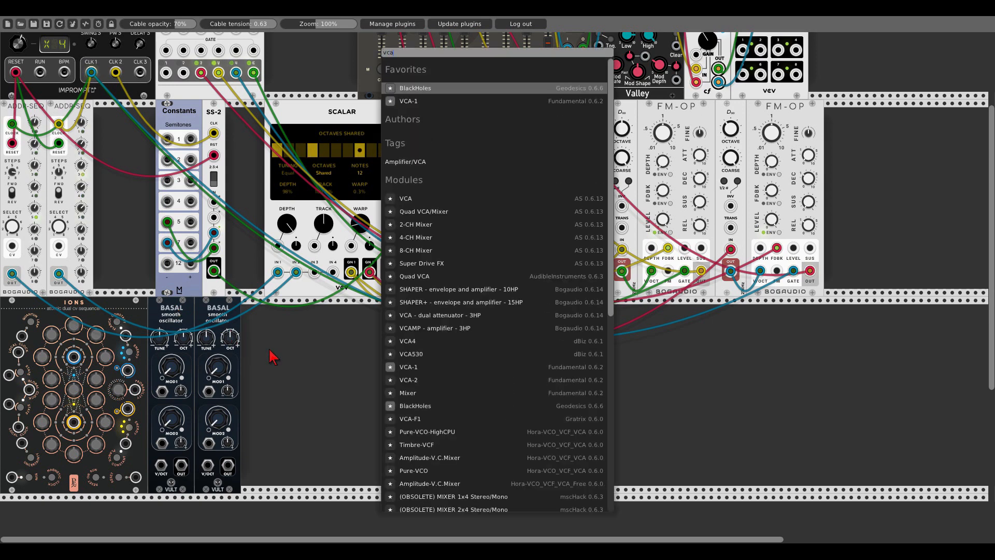
click(405, 198)
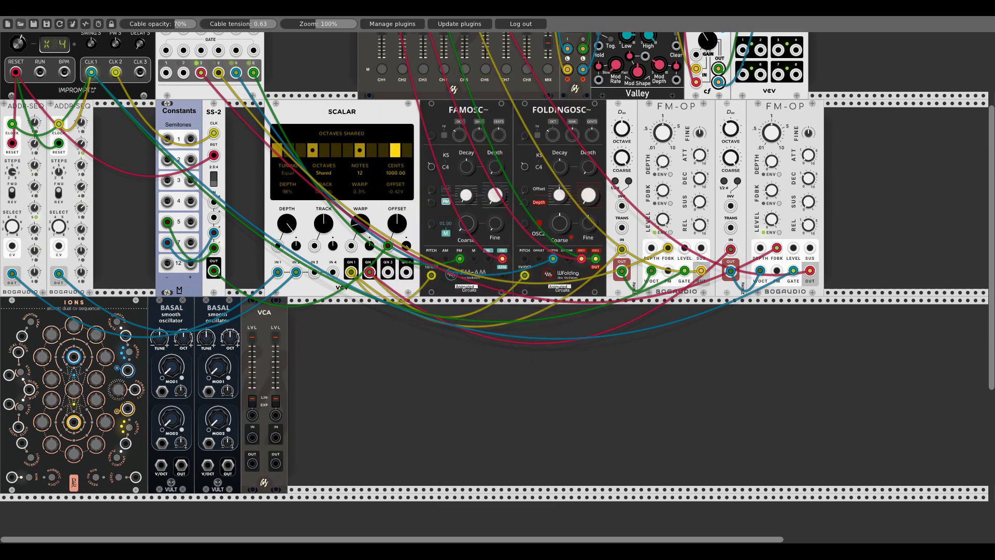
double_click(323, 380)
text(ads)
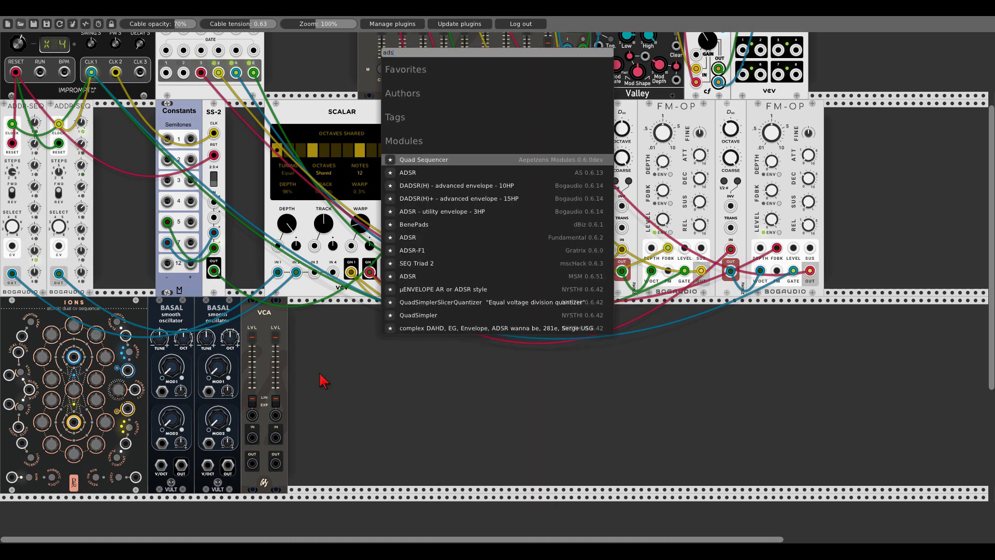
key(Down)
key(Return)
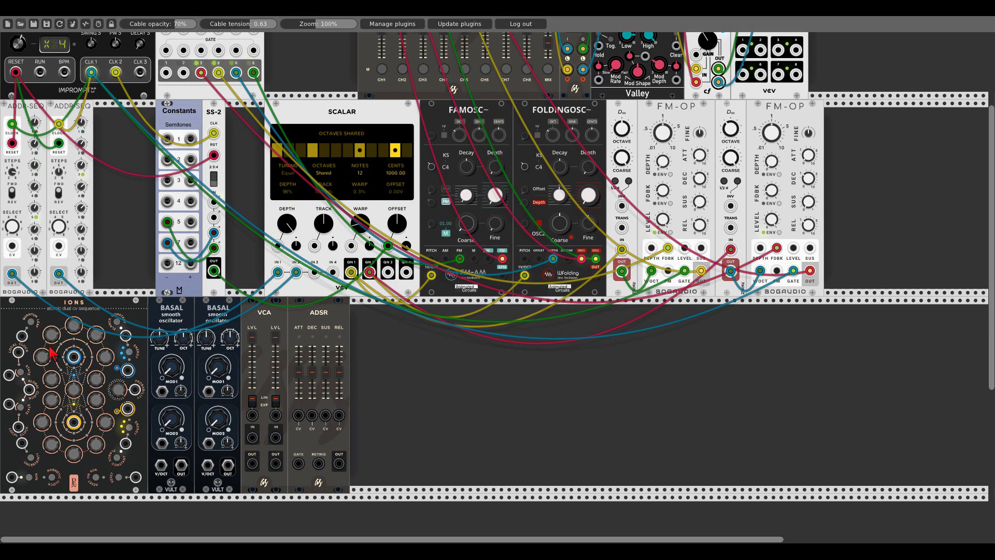
Patch CLOCKED's CLK 3 output to Ions' clock input and its RESET output to Ions' reset input.
scroll(78, 311, up, 5)
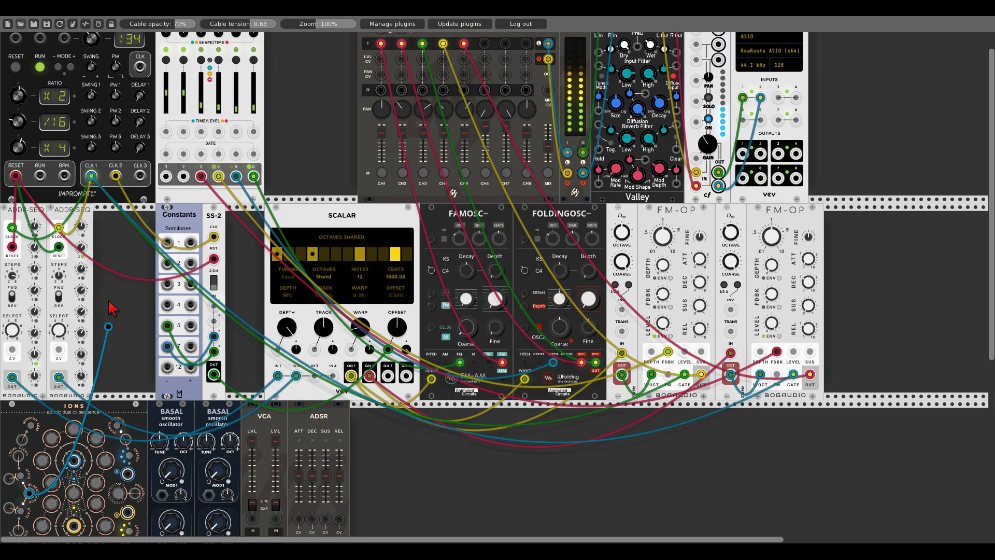
scroll(132, 251, down, 6)
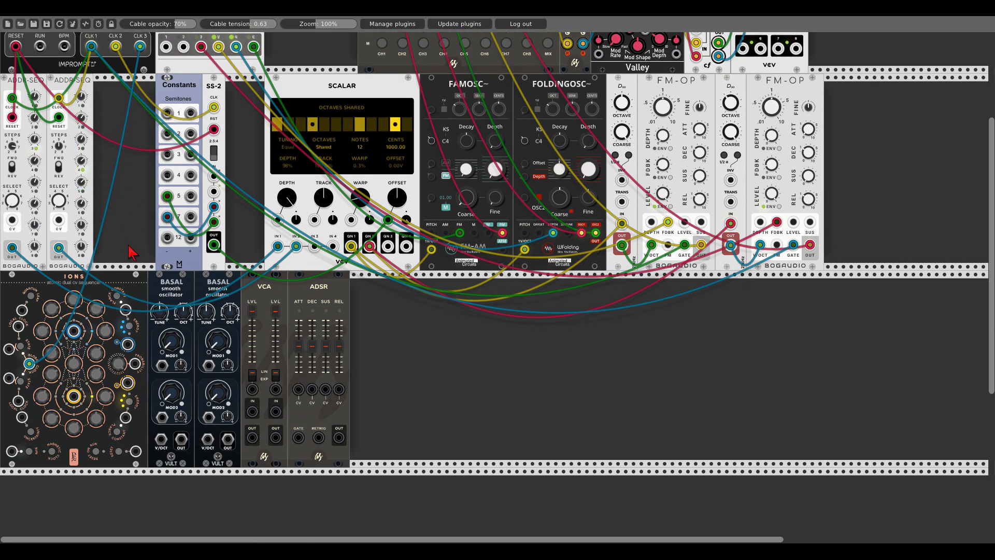
drag(136, 450, 15, 201)
scroll(138, 446, up, 6)
click(16, 94)
scroll(148, 274, down, 5)
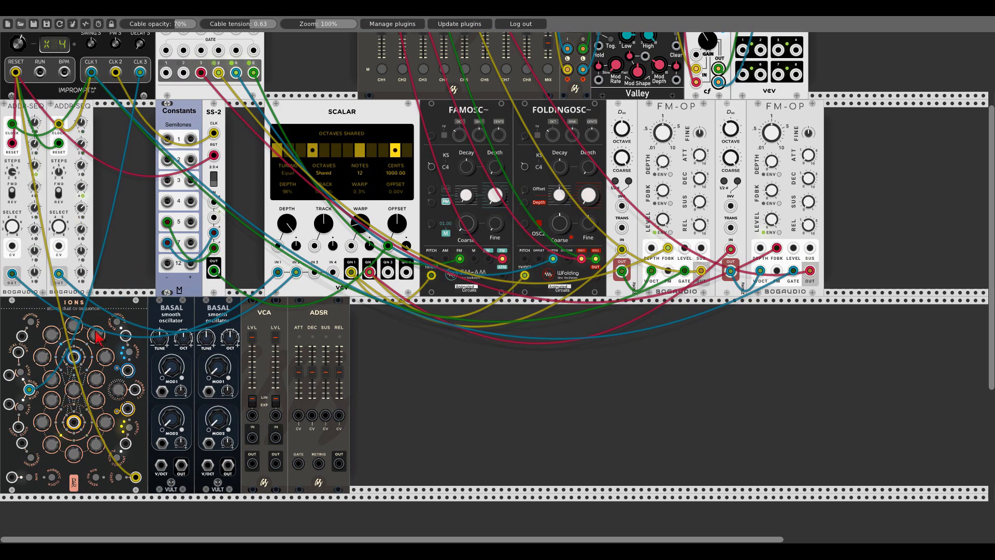
Patch Ions' two sequence outputs through Scalar's channels 3 and 4 to the Basals' V/OCT inputs, and both Basal outputs into the VCA.
drag(75, 357, 314, 272)
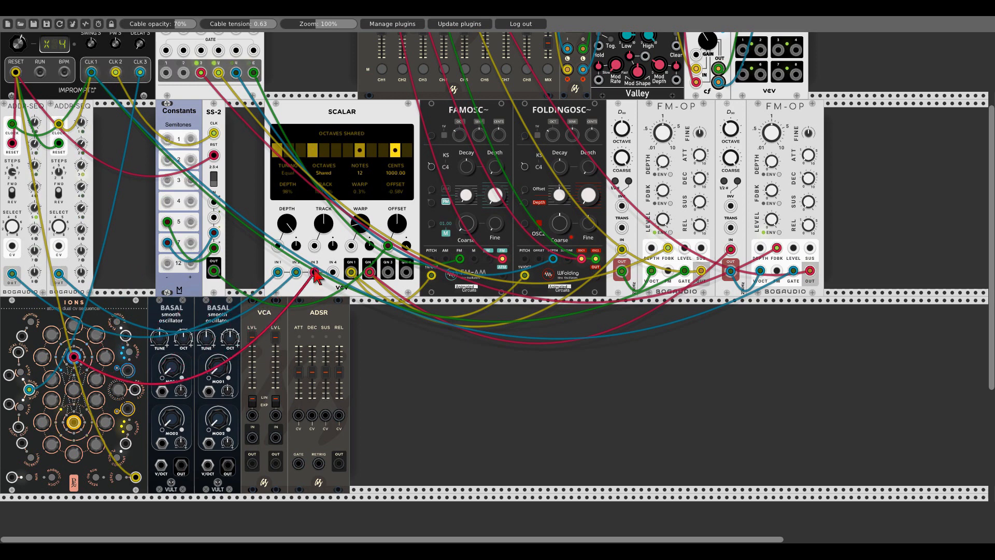
drag(75, 424, 408, 273)
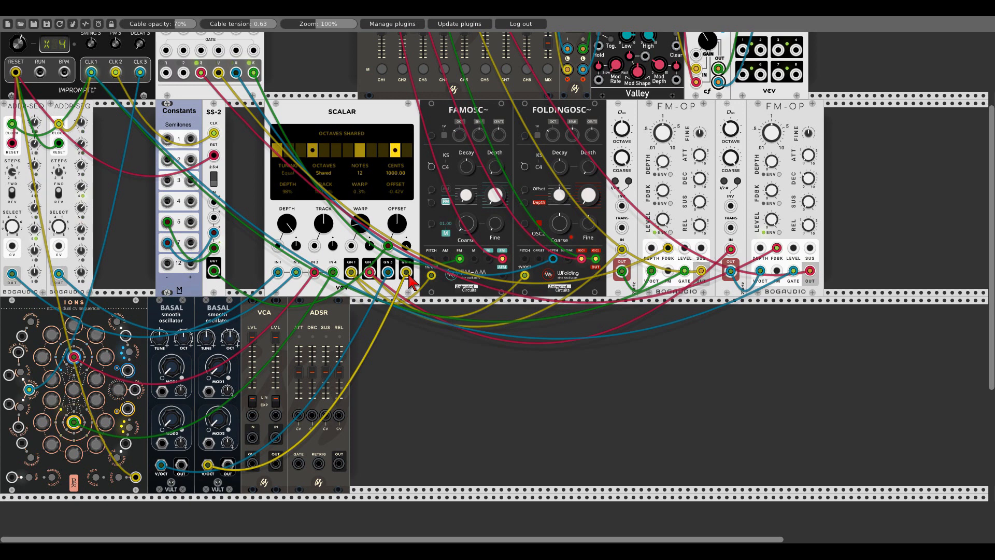
drag(181, 464, 283, 435)
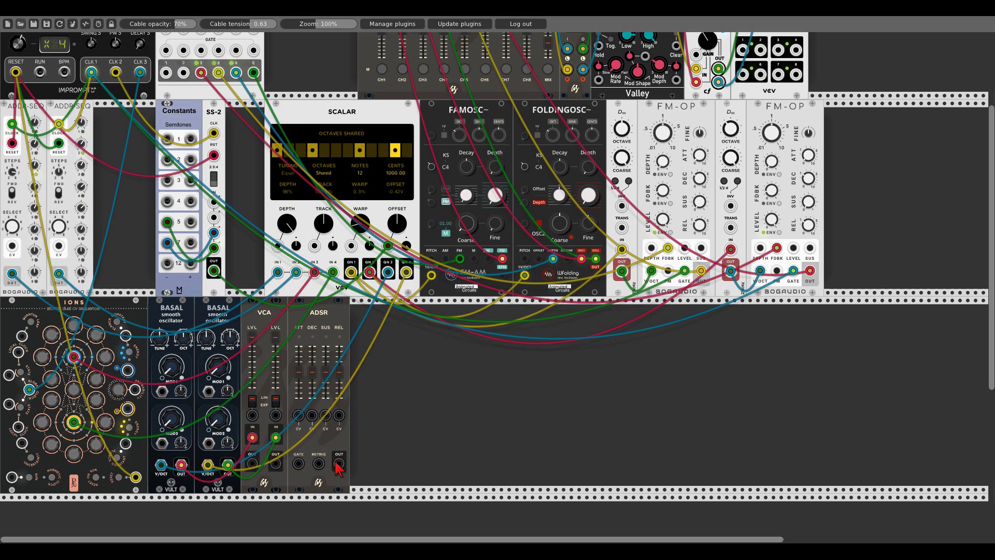
Patch the ADSR output to both VCA level CV inputs and CLOCKED's CLK 3 to the ADSR GATE, and shorten the envelope.
mouse_move(339, 462)
mouse_down()
mouse_move(252, 415)
mouse_move(339, 463)
mouse_up()
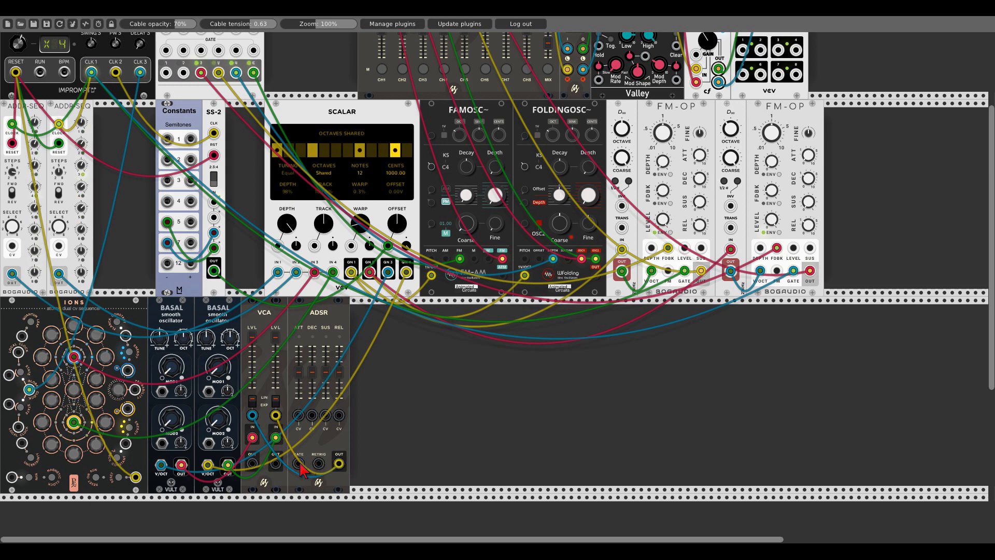
scroll(300, 462, up, 5)
drag(300, 463, 139, 210)
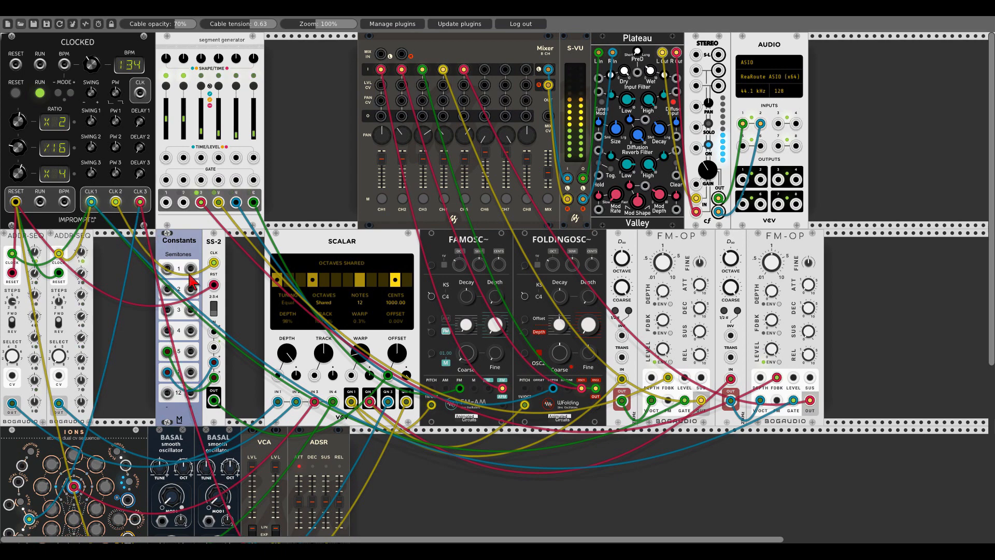
scroll(234, 313, down, 5)
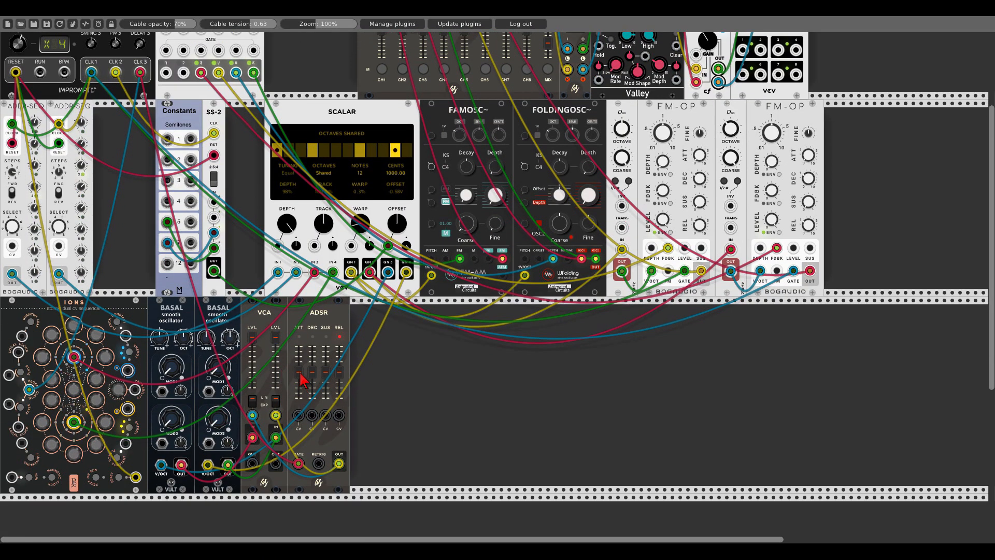
drag(299, 372, 325, 397)
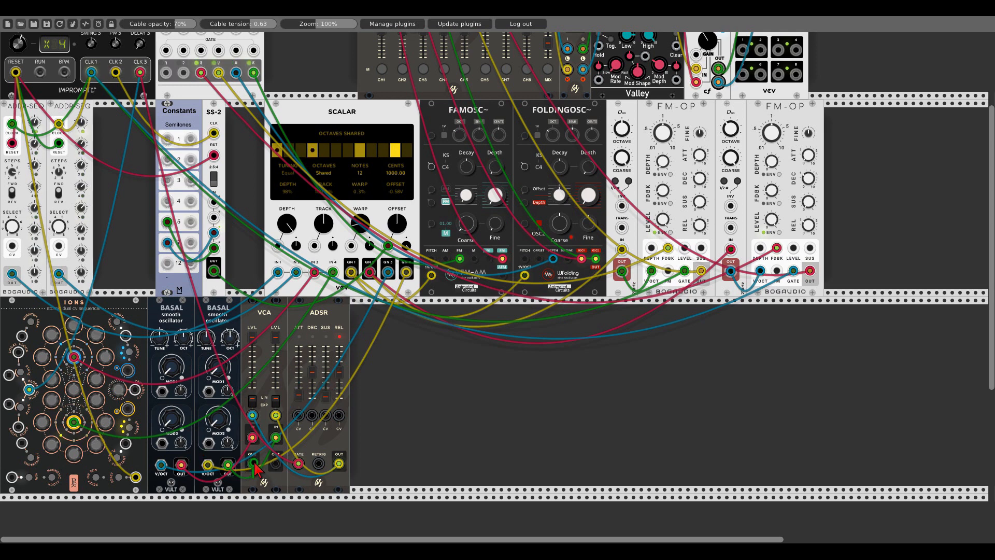
Patch the two VCA outputs to Mixer channels 6 and 7, and mute channels 1 to 5.
scroll(463, 52, up, 5)
click(465, 199)
click(444, 199)
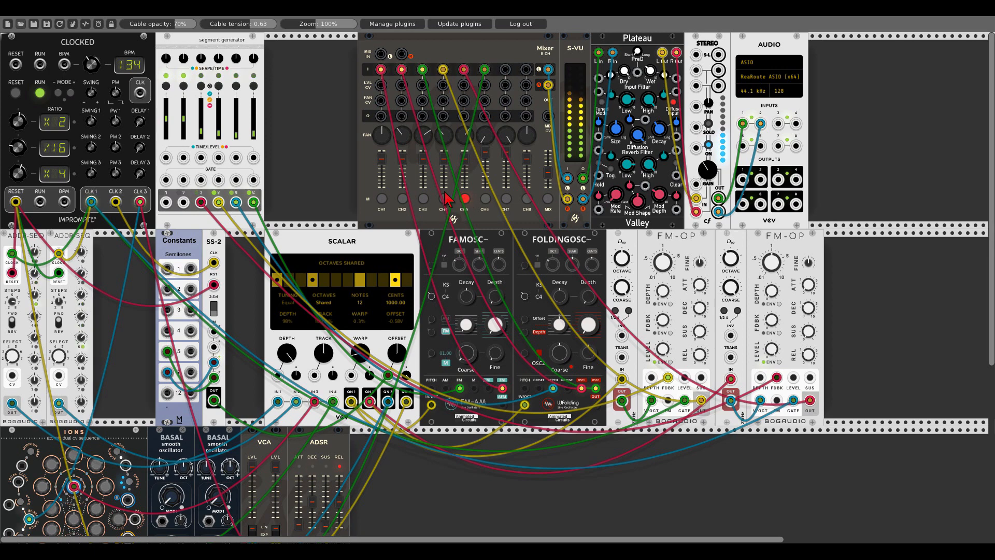
click(423, 198)
click(402, 199)
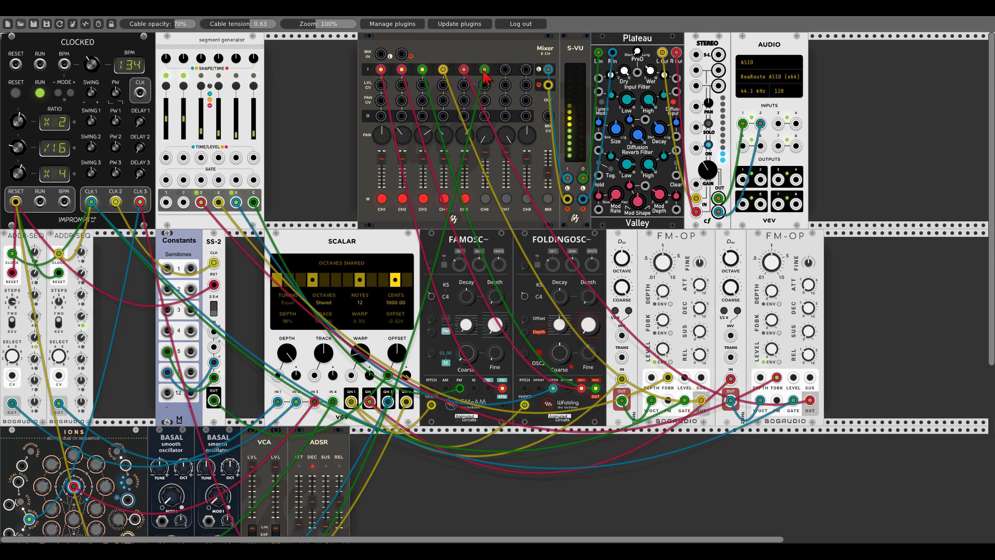
scroll(280, 383, down, 5)
drag(279, 377, 276, 385)
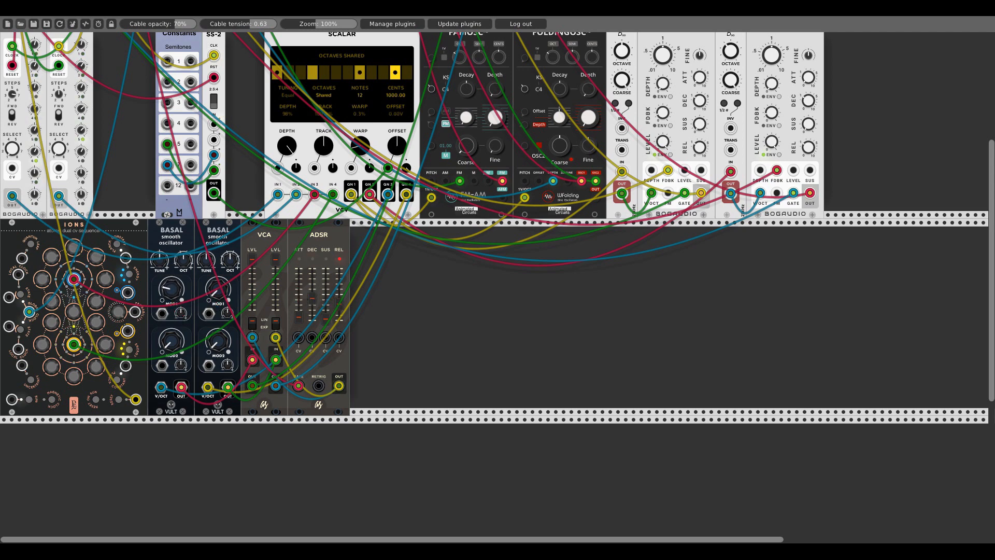
Adjust the MOD1 and MOD2 timbre knobs on the two Basal oscillators.
drag(172, 289, 171, 311)
drag(220, 283, 220, 344)
mouse_move(176, 339)
mouse_down()
mouse_move(176, 316)
mouse_move(176, 332)
mouse_up()
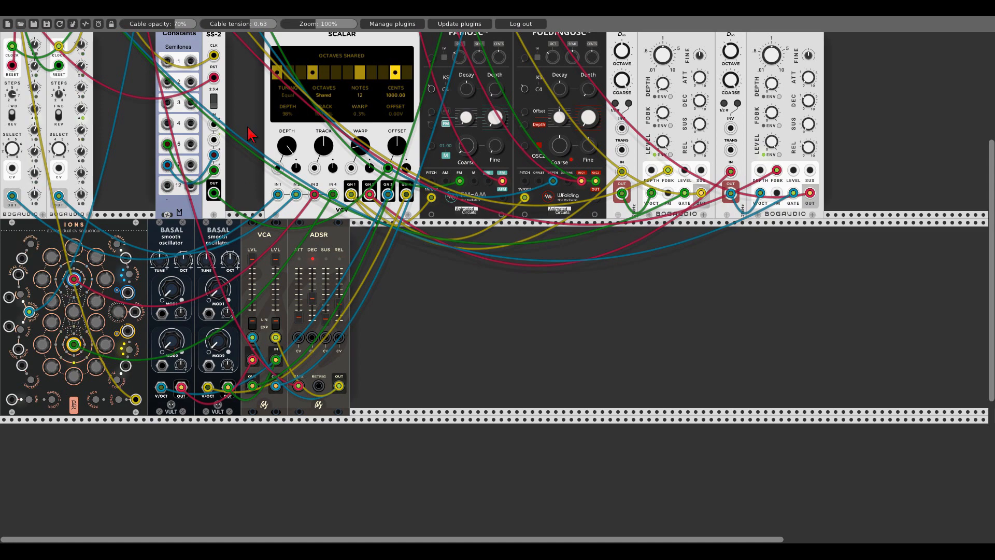
Patch segment generator outputs 1 and 2 to the first Basal's MOD1 CV and the second's MOD2 CV, and raise both attenuators.
scroll(247, 127, up, 5)
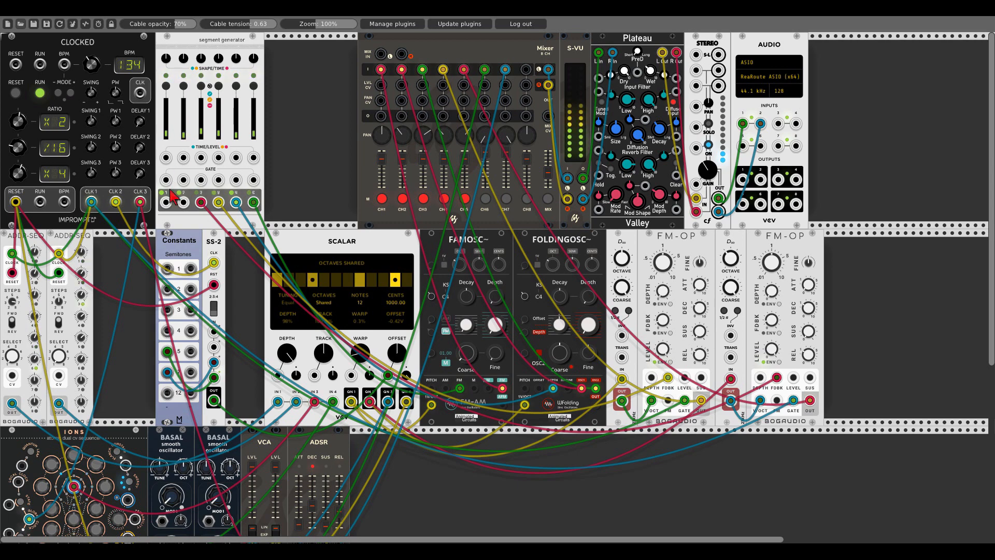
drag(165, 201, 163, 392)
scroll(165, 200, down, 5)
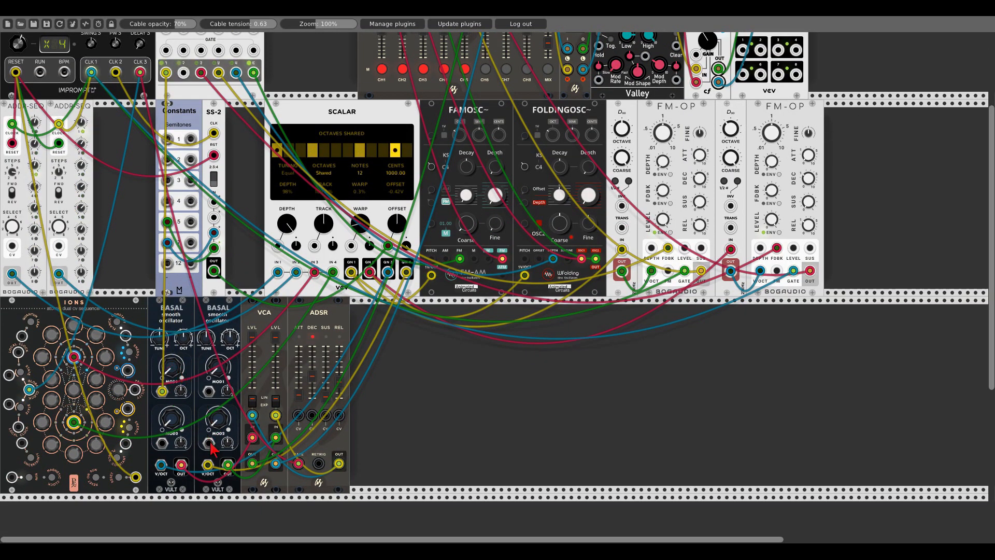
drag(209, 443, 183, 203)
scroll(210, 442, up, 5)
scroll(183, 205, down, 7)
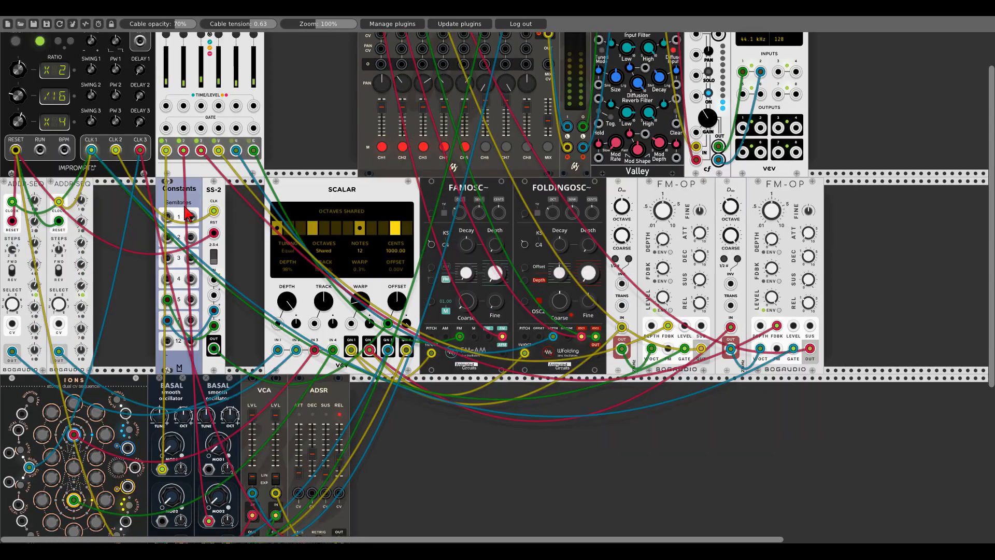
drag(182, 339, 181, 291)
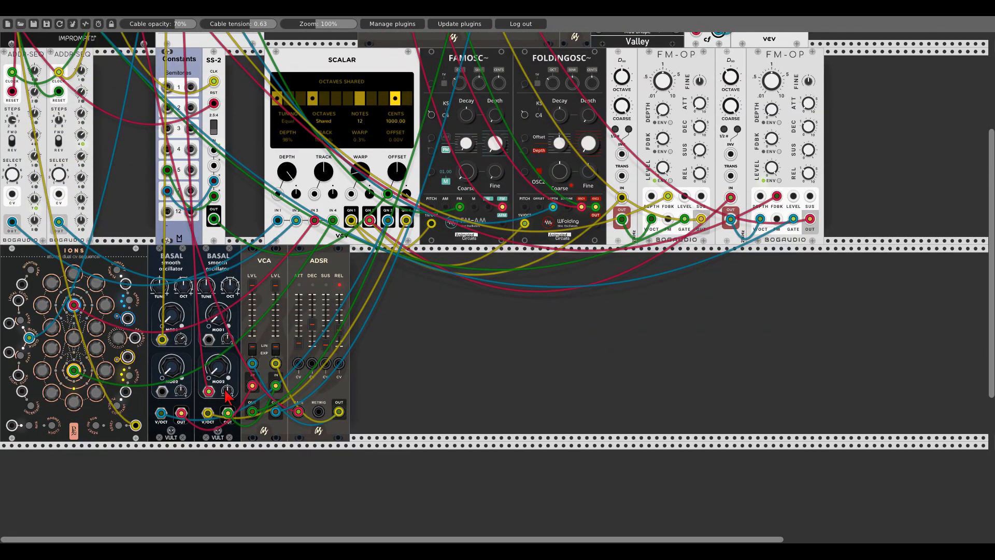
drag(227, 392, 227, 357)
scroll(455, 210, up, 7)
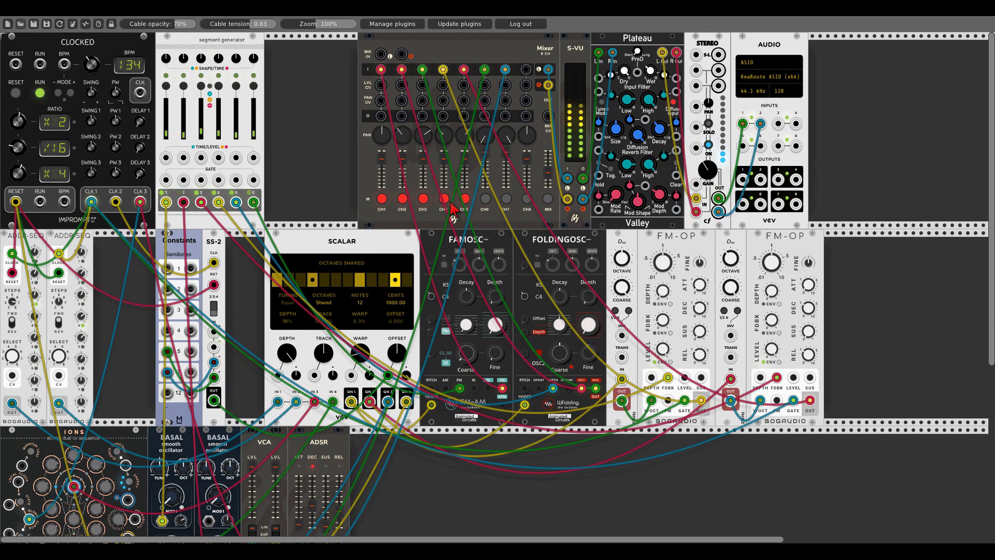
Unmute Mixer channels 1 to 5.
click(464, 199)
click(443, 199)
click(423, 199)
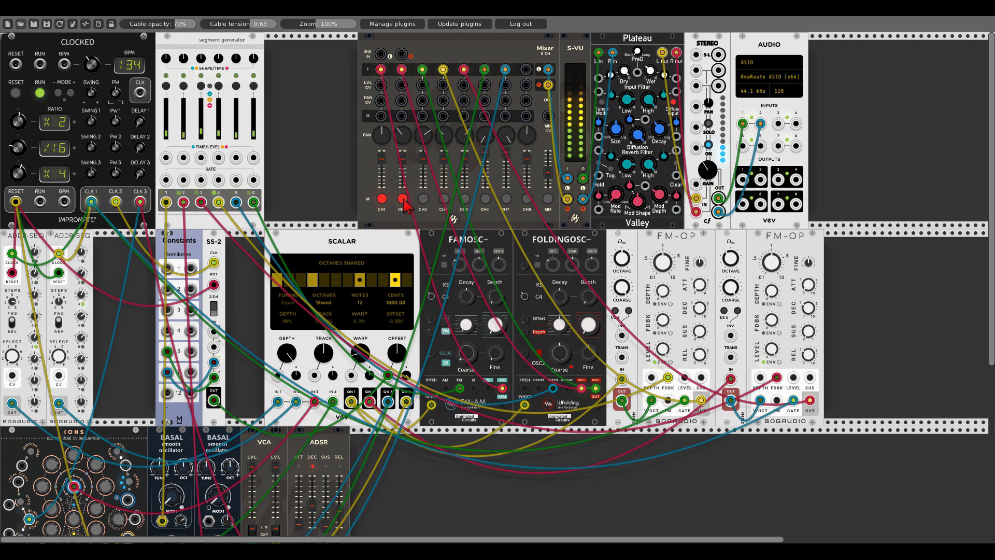
click(402, 199)
click(382, 199)
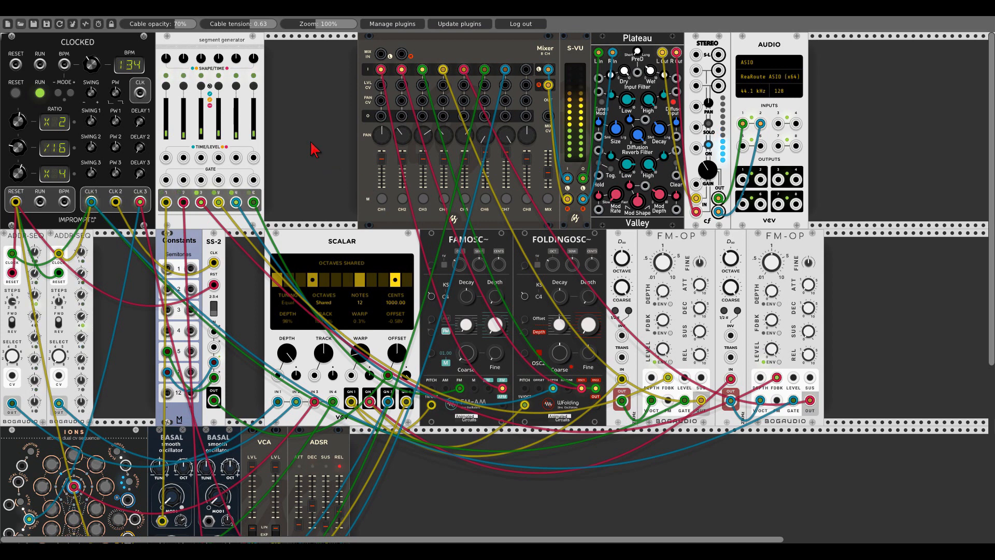
Mute Mixer channels 2 to 7 so that only channel 1 plays.
scroll(315, 150, down, 1)
scroll(314, 150, down, 4)
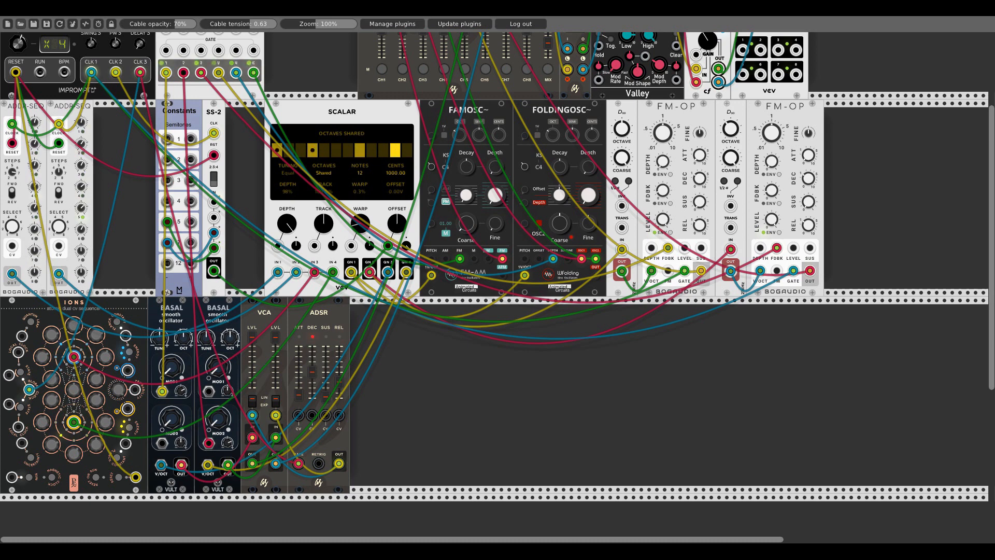
scroll(421, 372, up, 5)
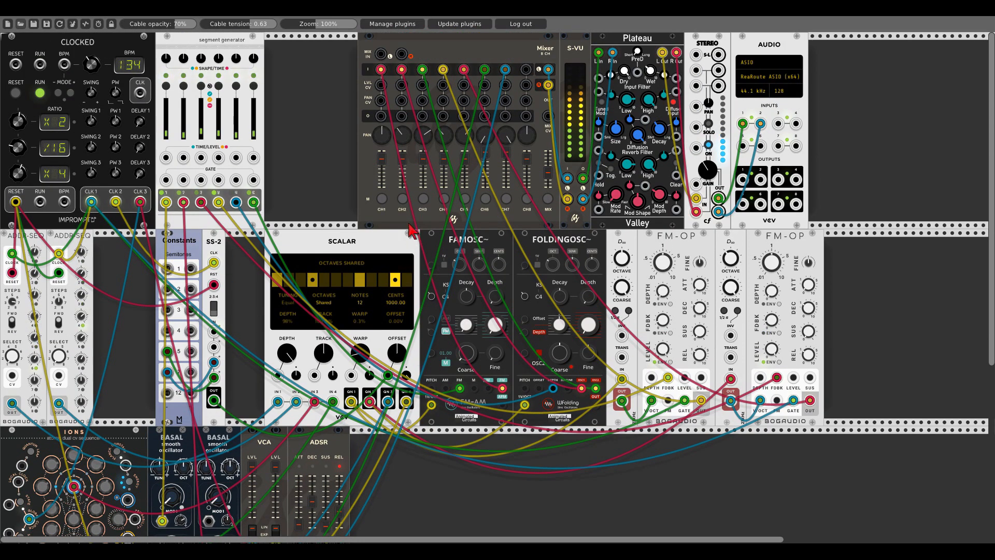
click(402, 199)
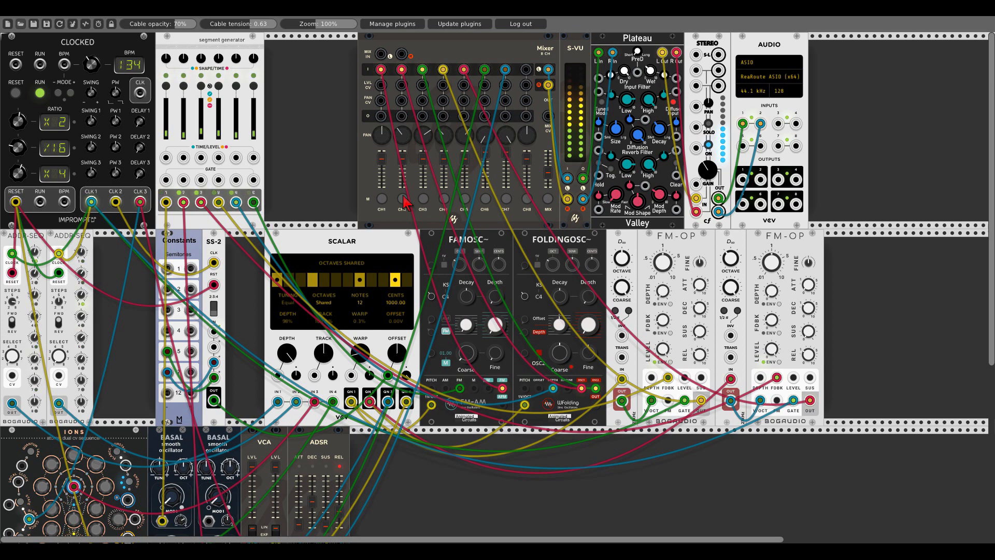
click(423, 199)
click(464, 199)
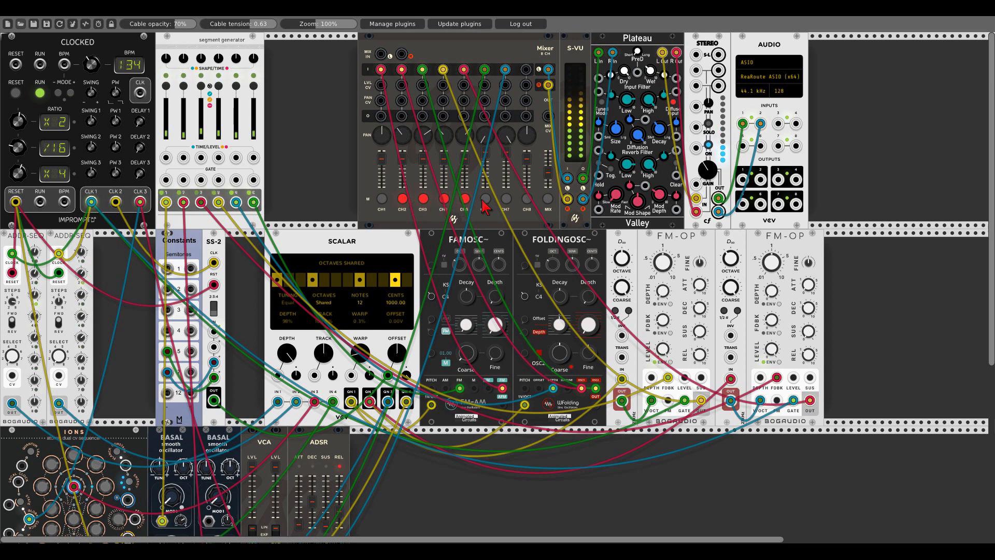
click(485, 199)
click(506, 199)
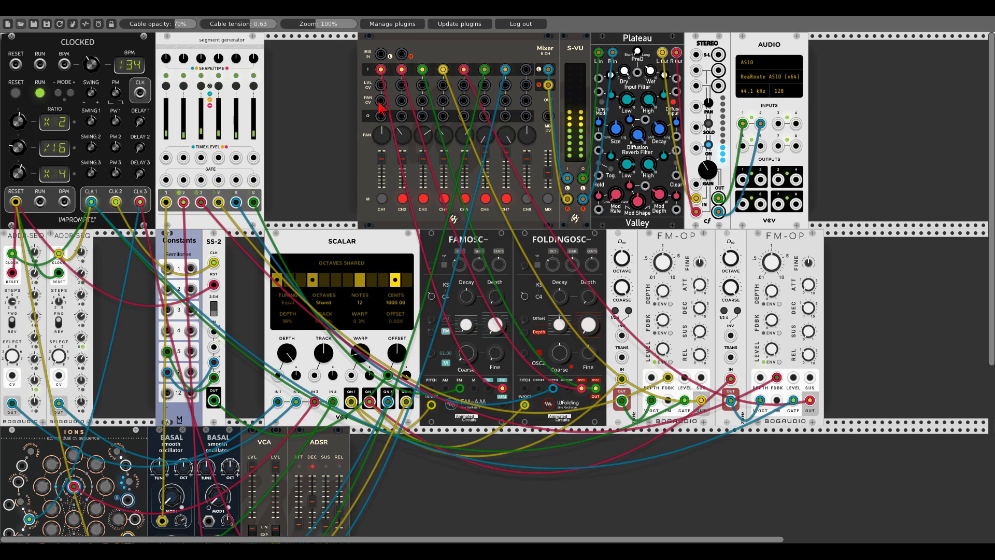
click(381, 199)
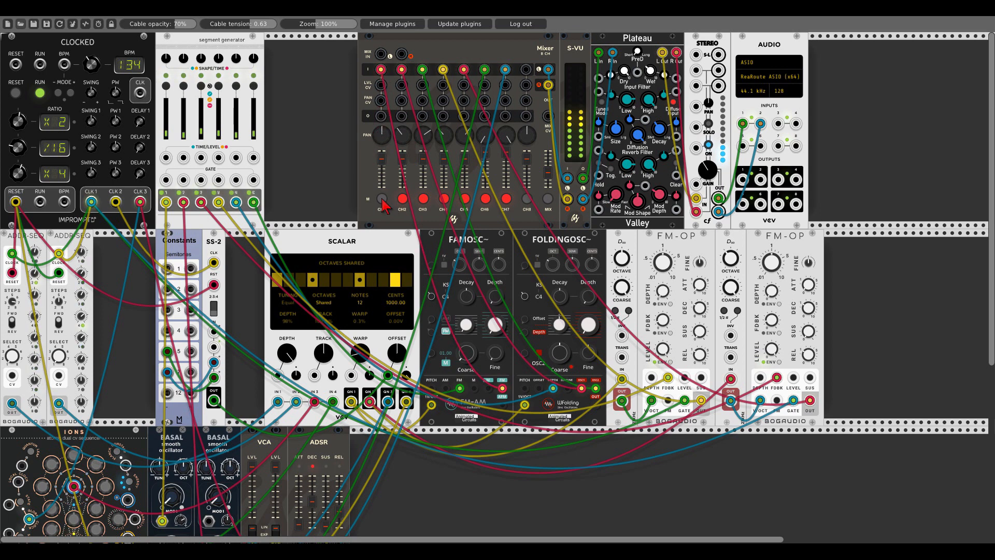
Audition Mixer channels 2 to 7 by toggling their mutes so that only one or two channels play at a time.
click(402, 199)
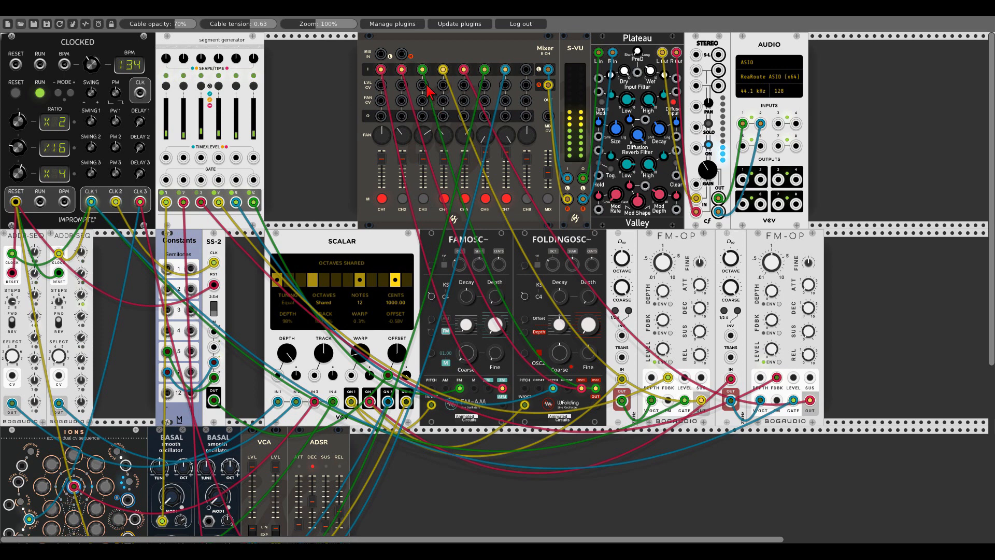
click(402, 199)
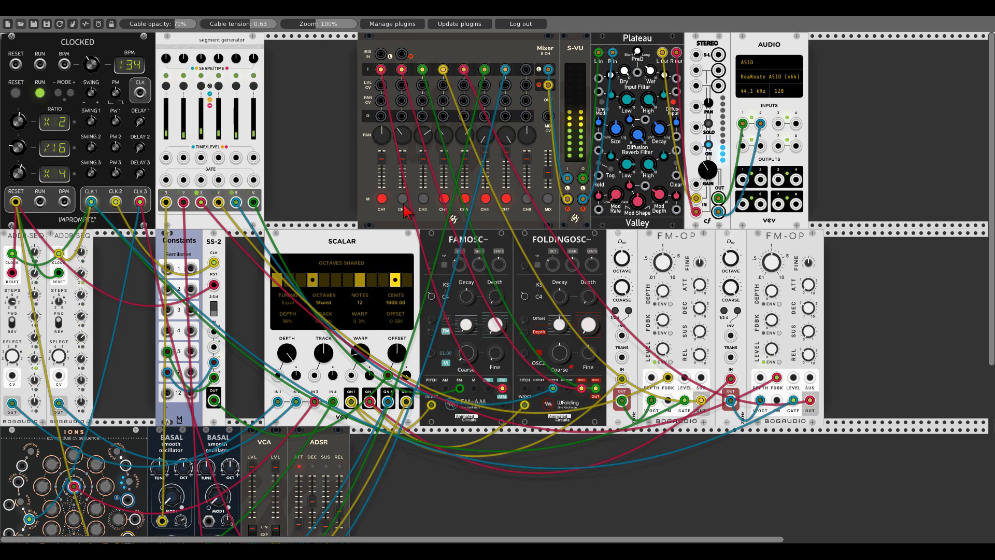
click(422, 198)
click(443, 198)
click(463, 198)
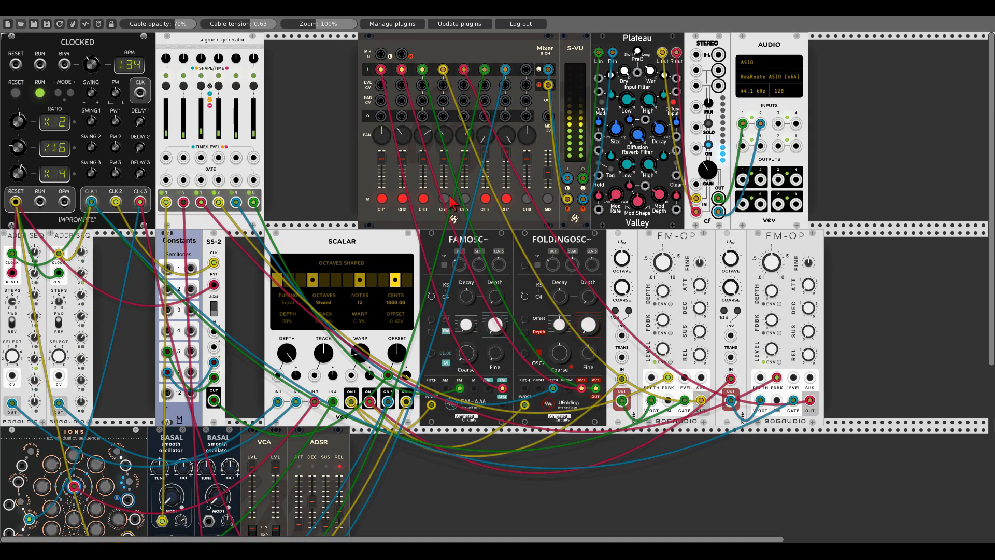
click(464, 199)
click(485, 199)
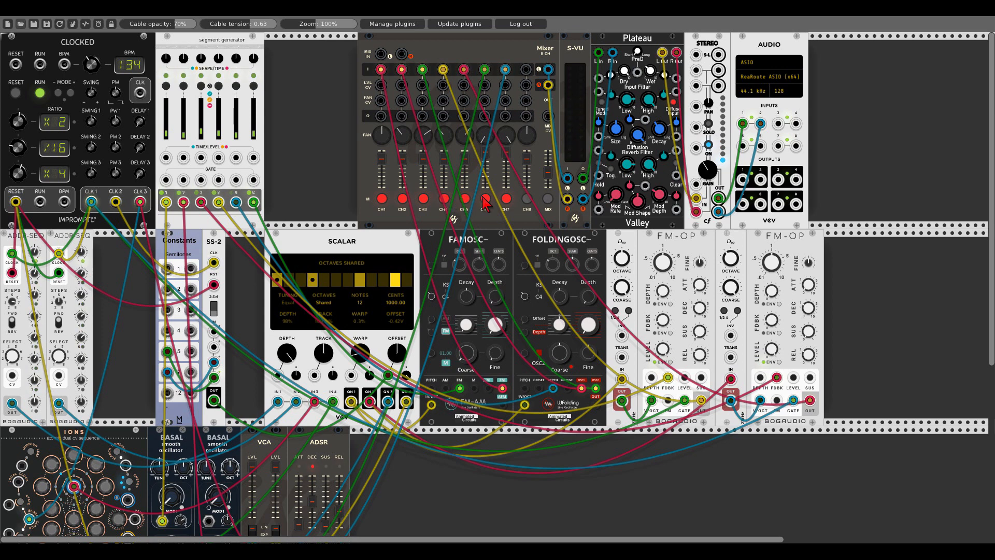
click(505, 199)
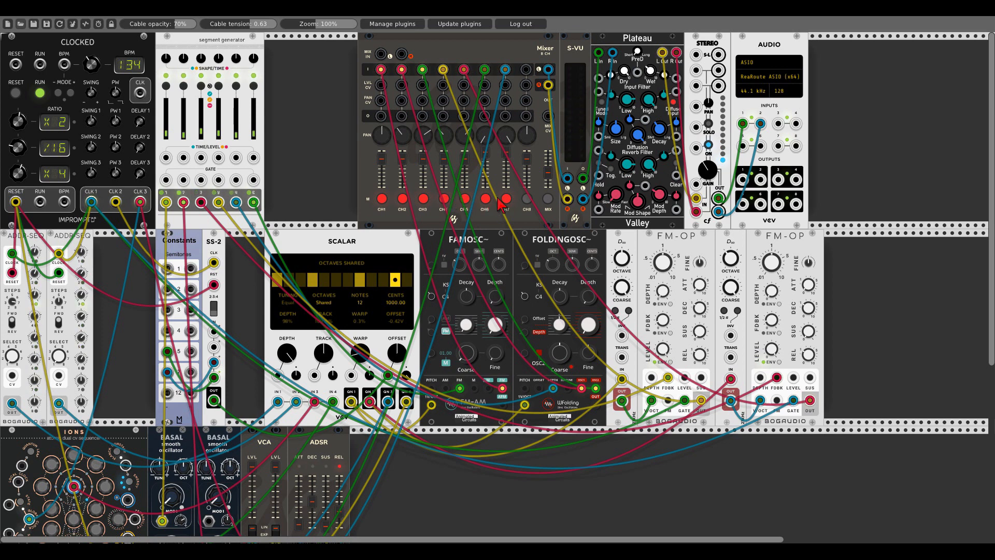
Unmute the muted Mixer channels so that channels 1 to 7 all play together.
click(464, 199)
click(444, 199)
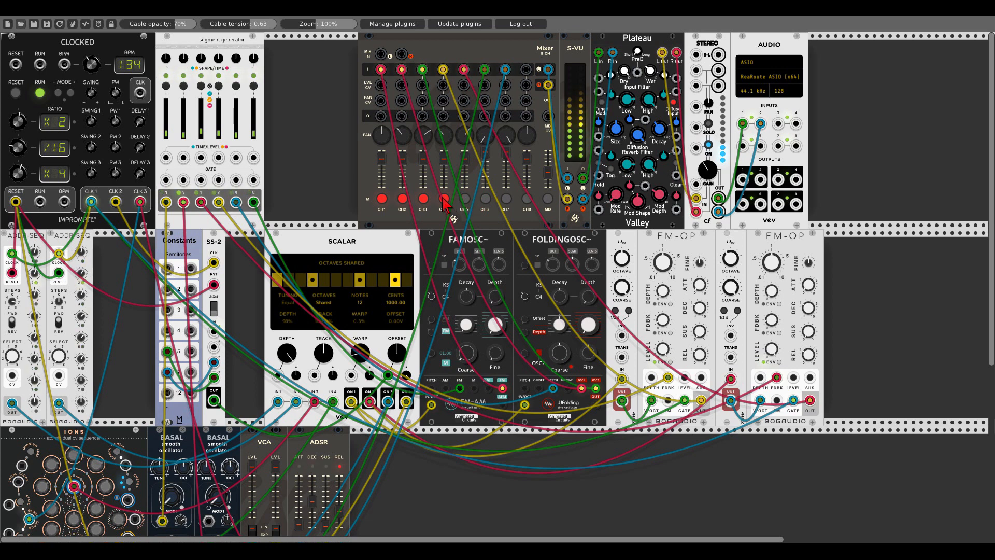
click(423, 199)
click(402, 199)
click(379, 199)
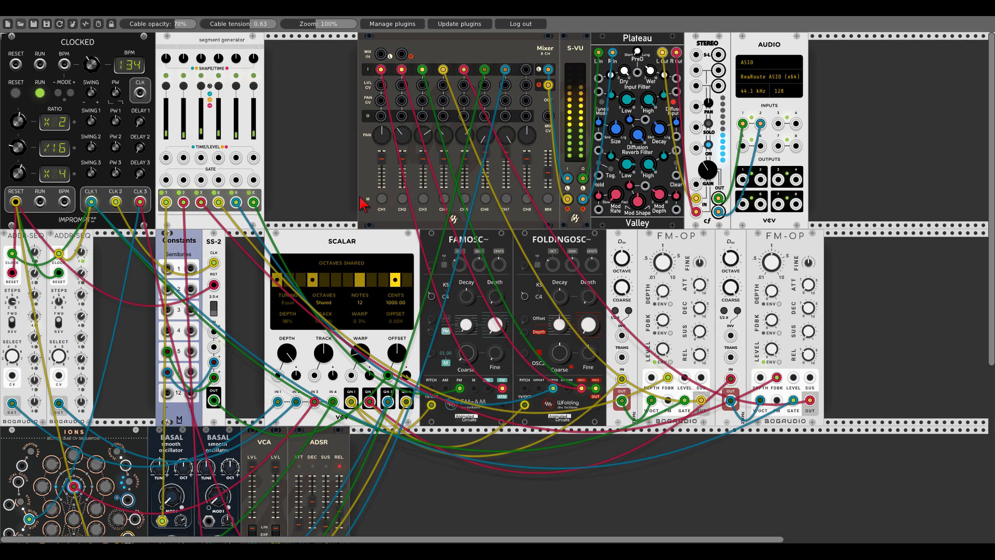
Add an Audible Instruments Utilities (Kinks) module and a Fundamental VCA-1 beside it in the third rack row.
scroll(426, 348, down, 8)
scroll(426, 348, up, 4)
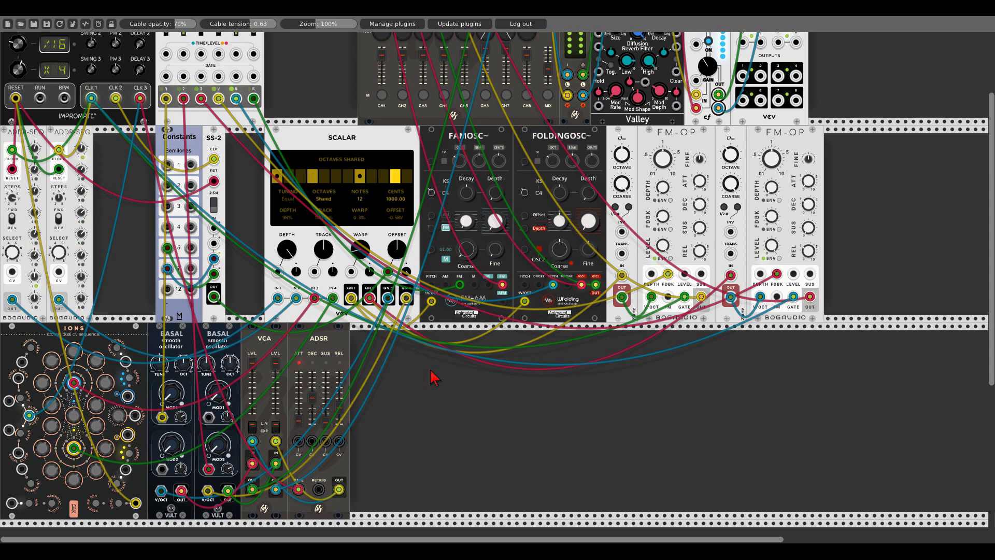
right_click(419, 386)
text(kinks)
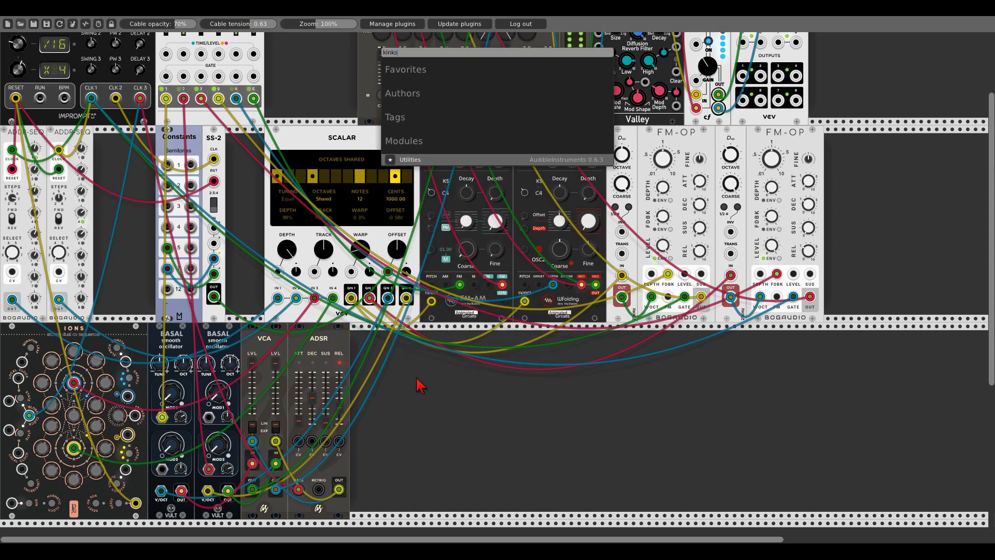
click(436, 160)
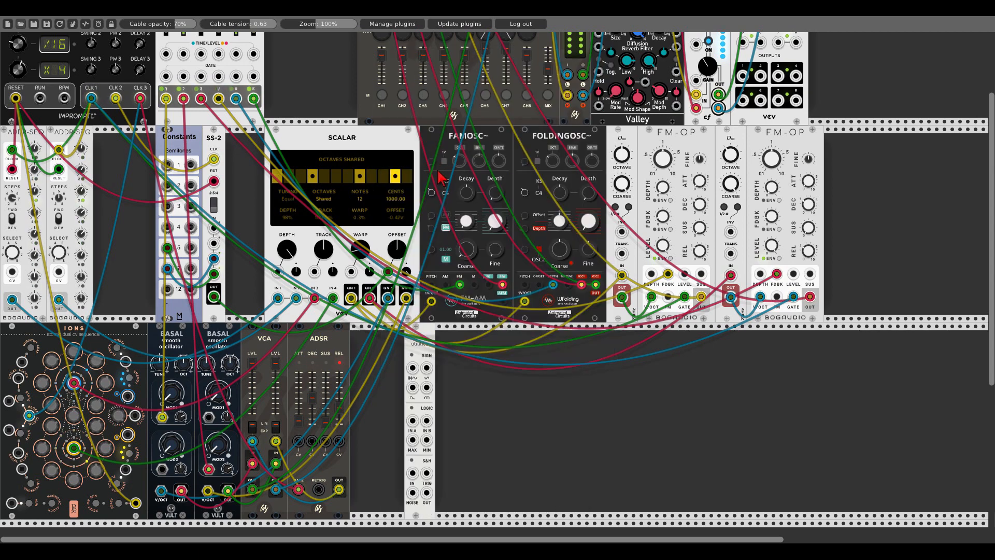
right_click(452, 395)
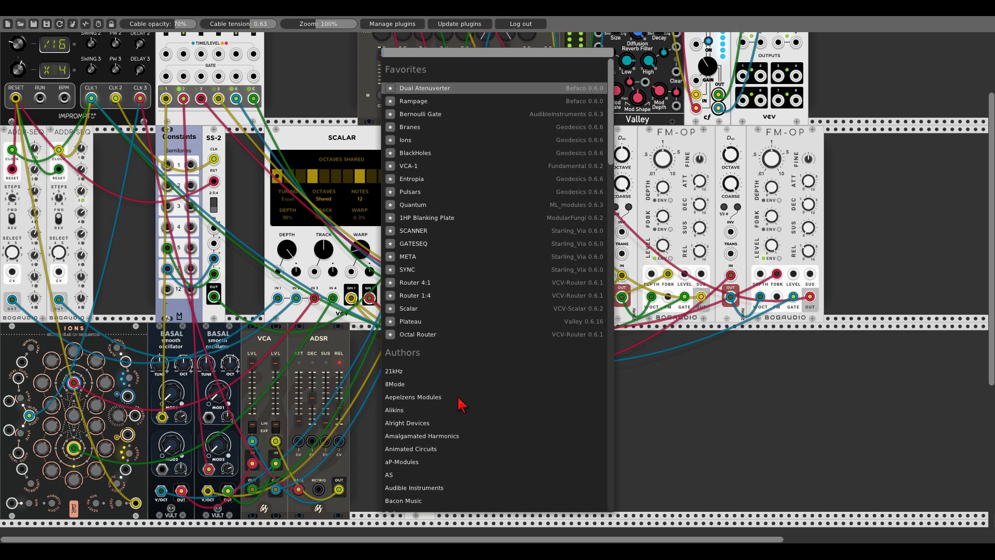
click(409, 165)
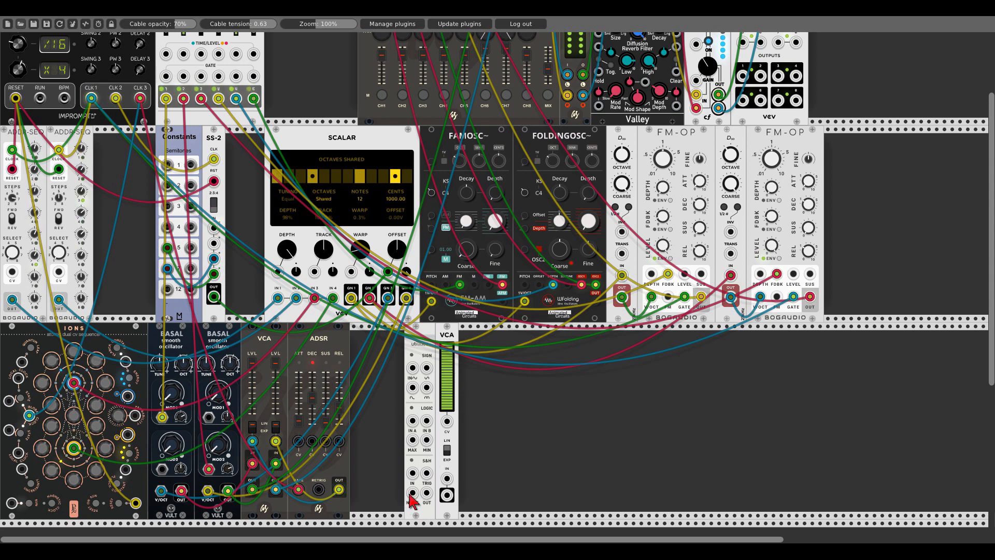
Modulate Scalar's TRACK CV with Utilities noise through VCA-1, opened by rectified sample-and-hold triggered from CLK 3, and adjust the TRACK attenuator.
drag(412, 492, 315, 273)
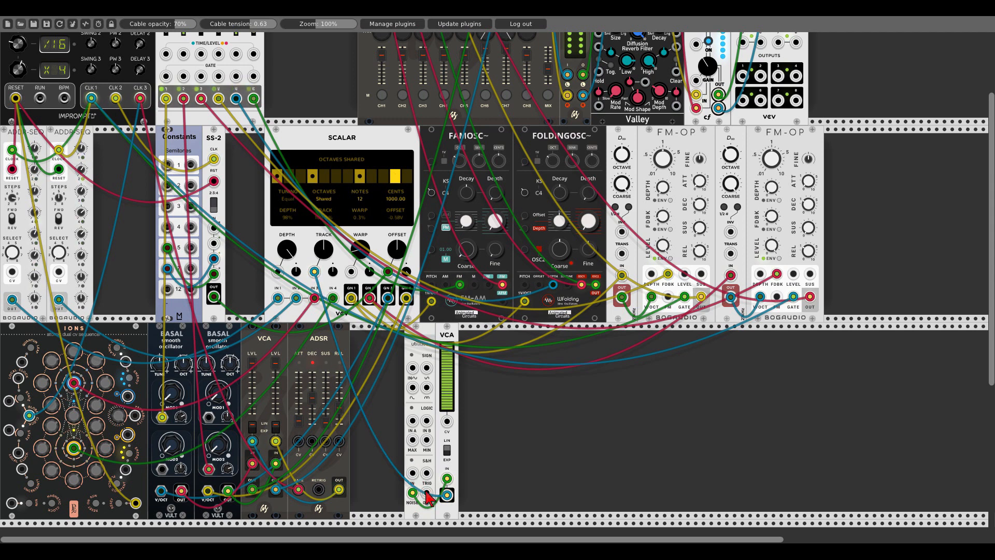
drag(426, 492, 412, 368)
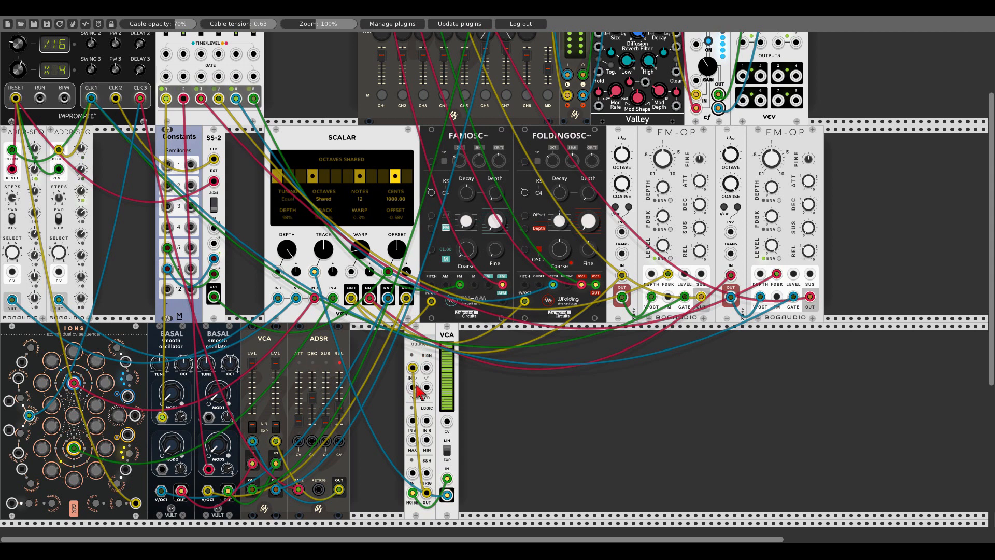
drag(426, 388, 447, 421)
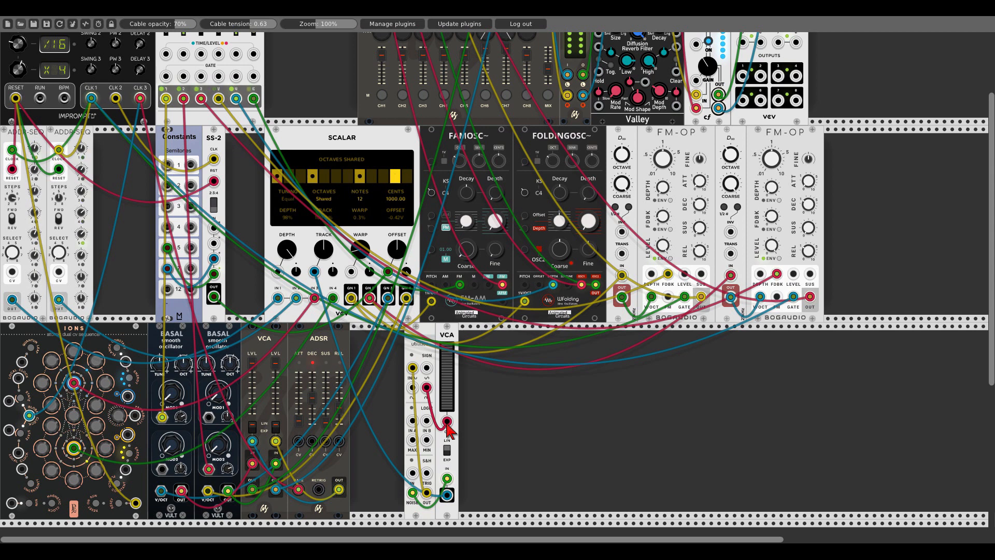
drag(426, 472, 140, 98)
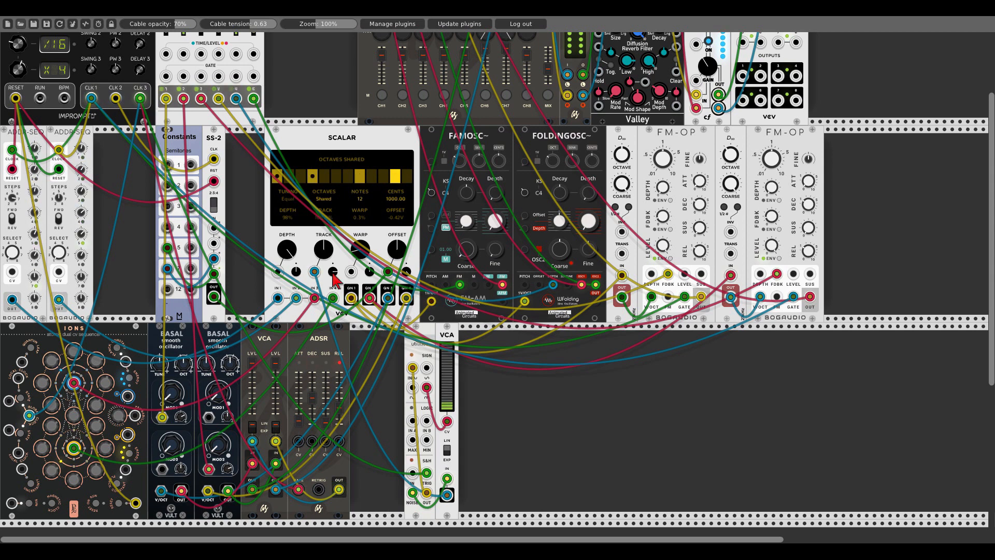
drag(333, 274, 332, 274)
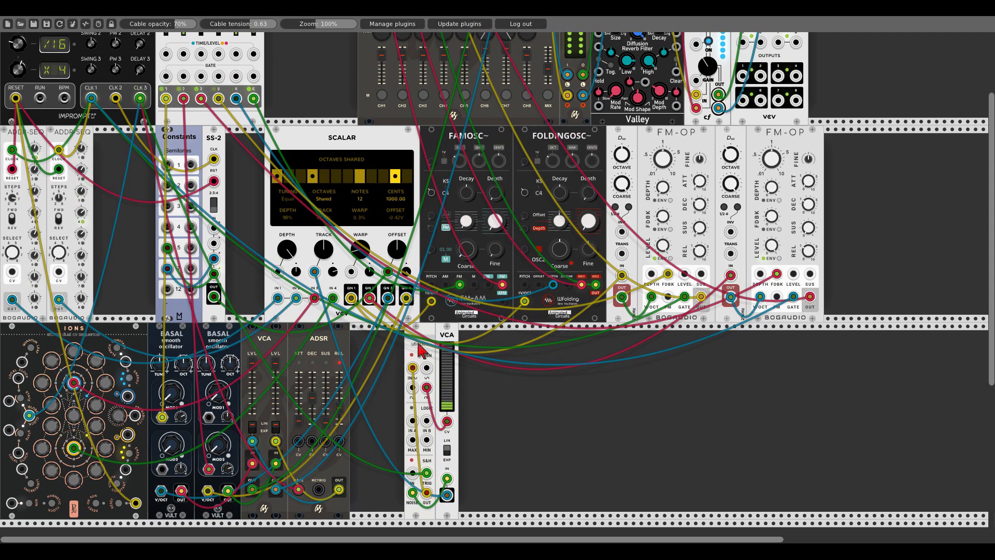
Move Utilities and VCA-1 closer to the ADSR and add Bogaudio's 3HP ADSR utility envelope beside them.
drag(419, 345, 379, 345)
drag(447, 328, 406, 329)
right_click(445, 350)
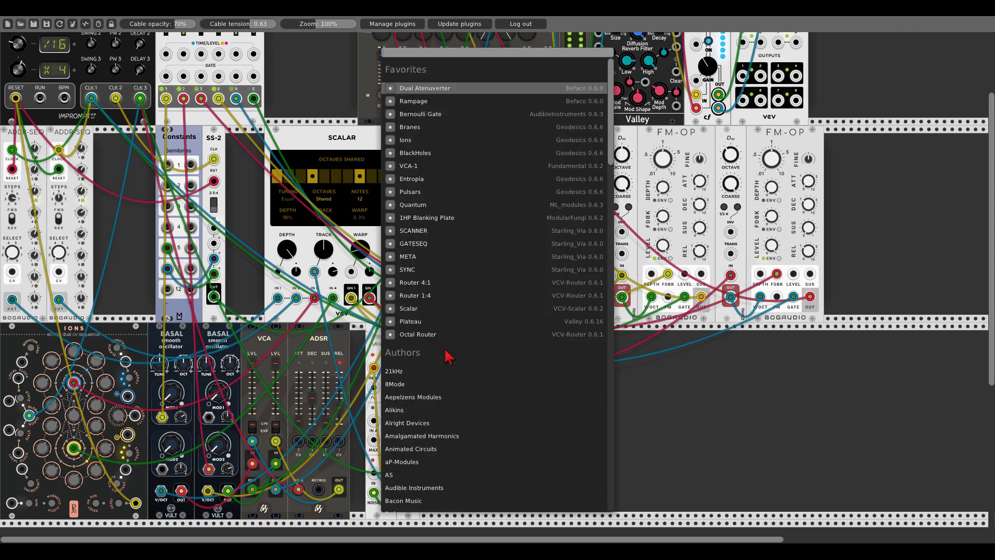
text(adsr)
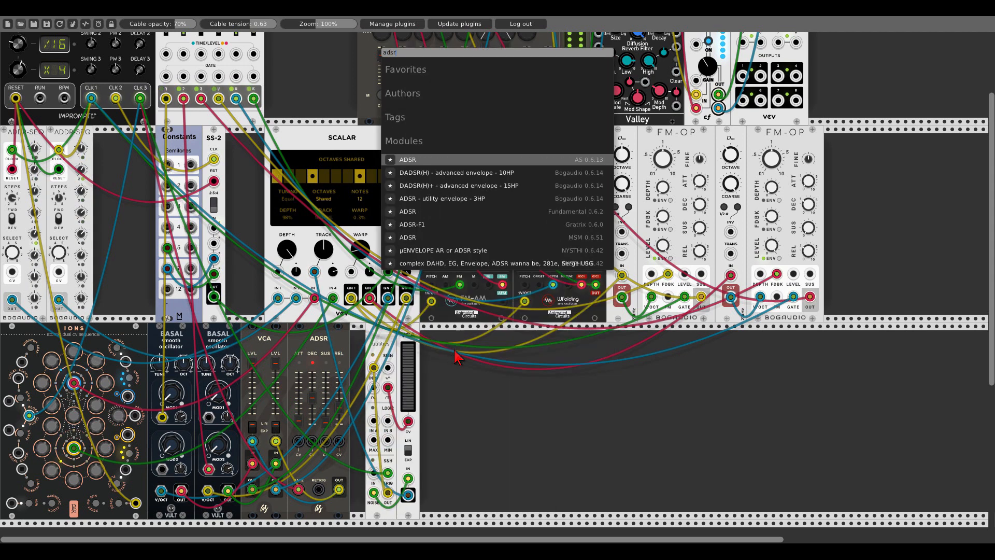
click(437, 199)
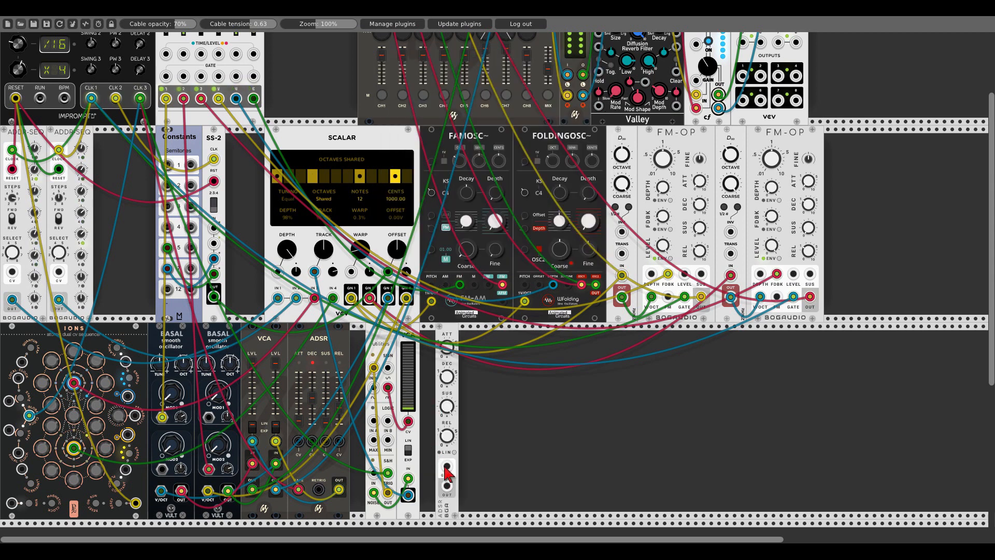
Gate the new Bogaudio ADSR from Clocked's CLK 2, adjust its sustain, and patch its output to Scalar's DEPTH CV.
drag(446, 466, 115, 98)
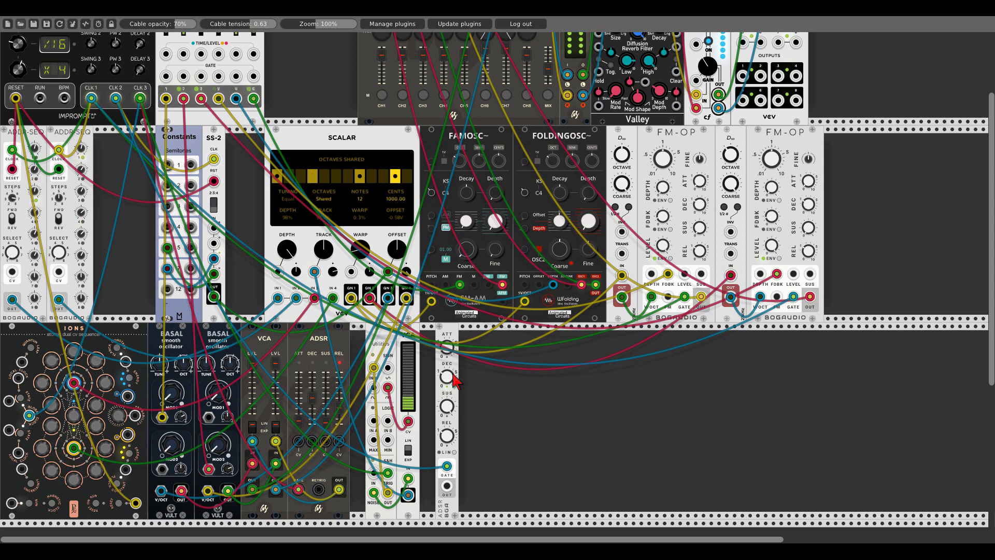
drag(447, 404, 447, 406)
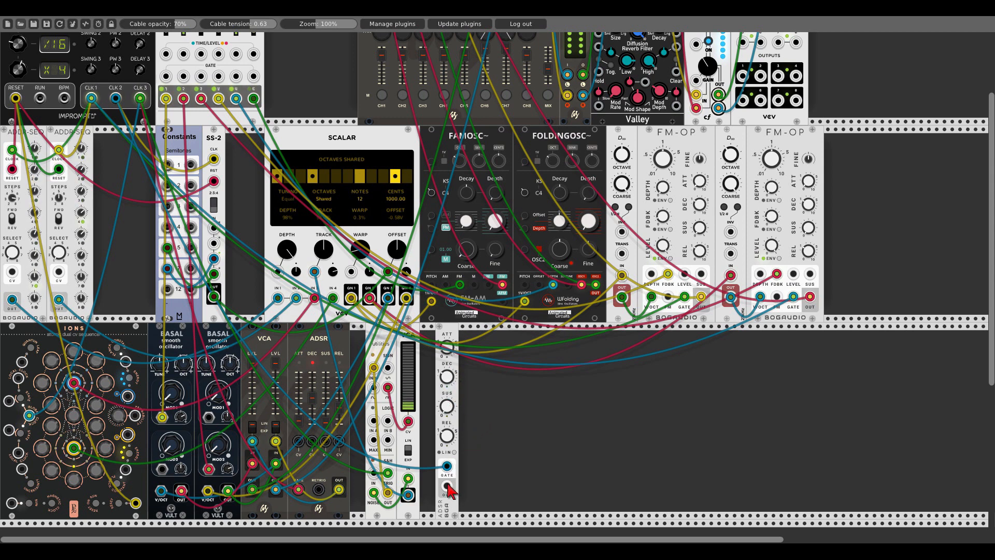
drag(447, 488, 278, 272)
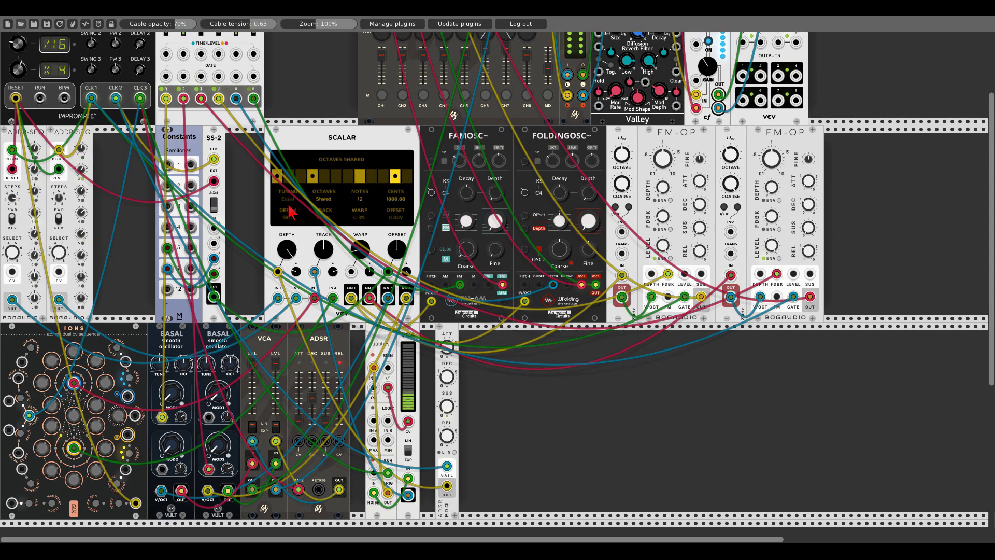
Mute the Mixer's MIX channel and add a second Scalar module in the third row beside the Bogaudio ADSR.
drag(324, 25, 318, 34)
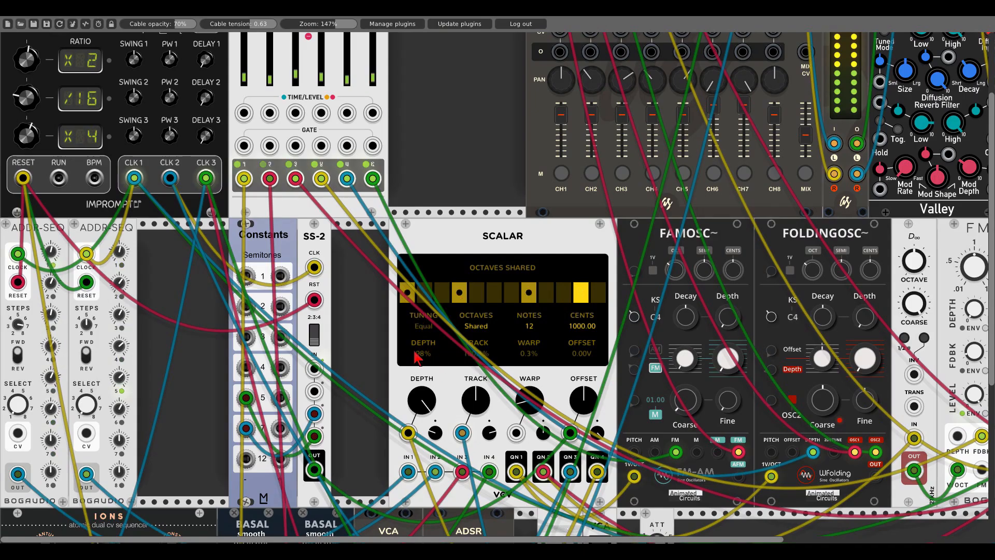
scroll(377, 339, down, 3)
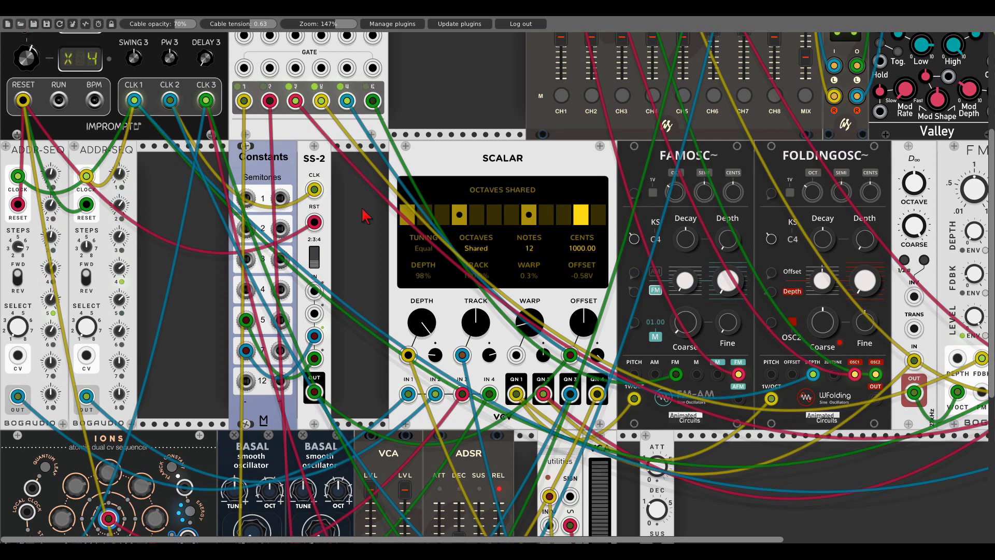
click(805, 96)
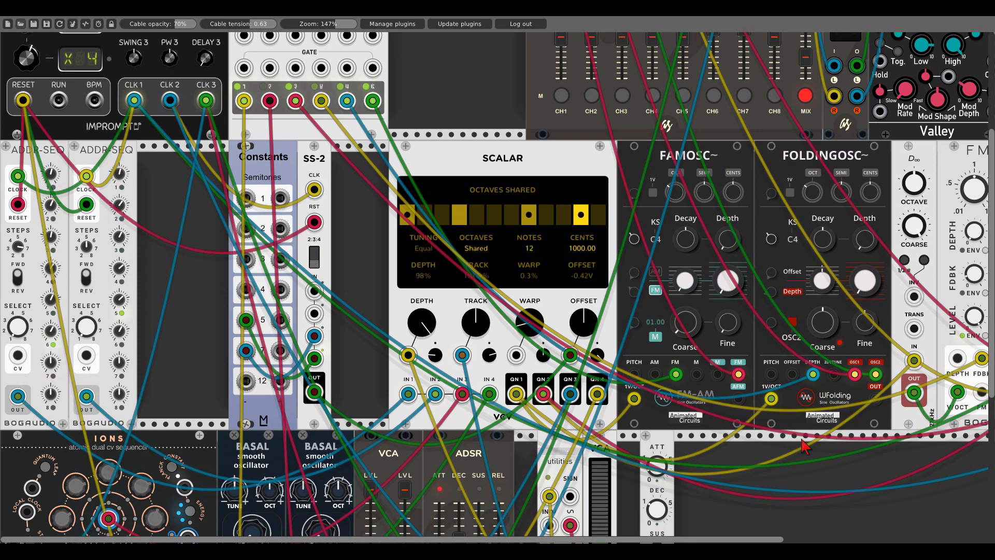
drag(802, 446, 467, 178)
right_click(502, 228)
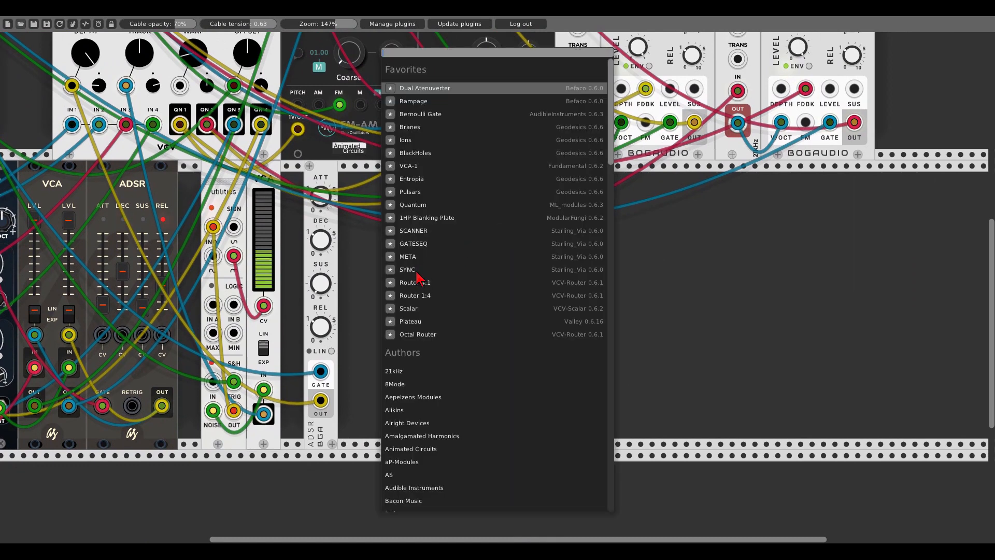
click(418, 309)
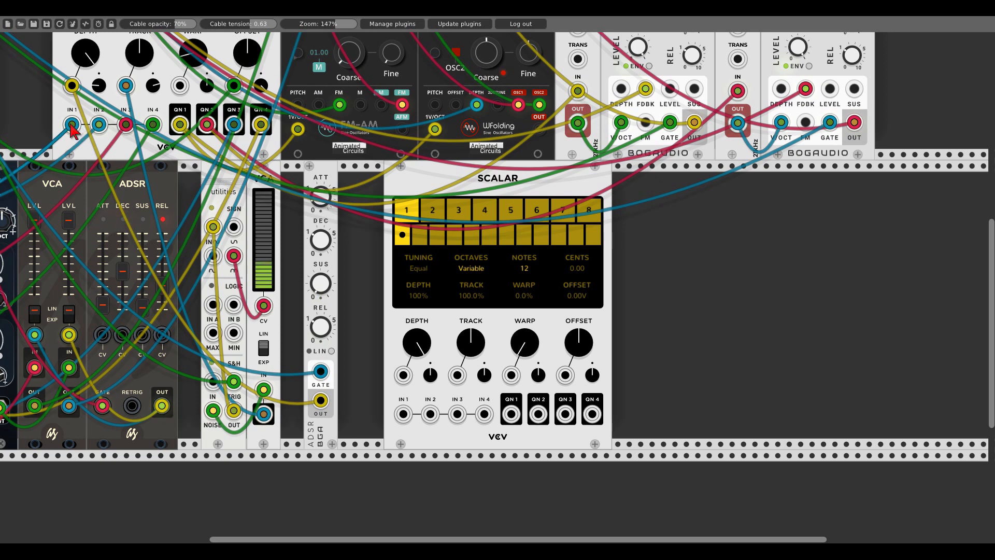
Move the IN 1 to 4 and QN 1 to 4 cables from the first Scalar to the matching jacks of the second.
drag(71, 124, 403, 413)
drag(98, 124, 430, 414)
drag(126, 124, 457, 414)
drag(153, 124, 511, 414)
drag(180, 125, 538, 413)
drag(236, 125, 592, 413)
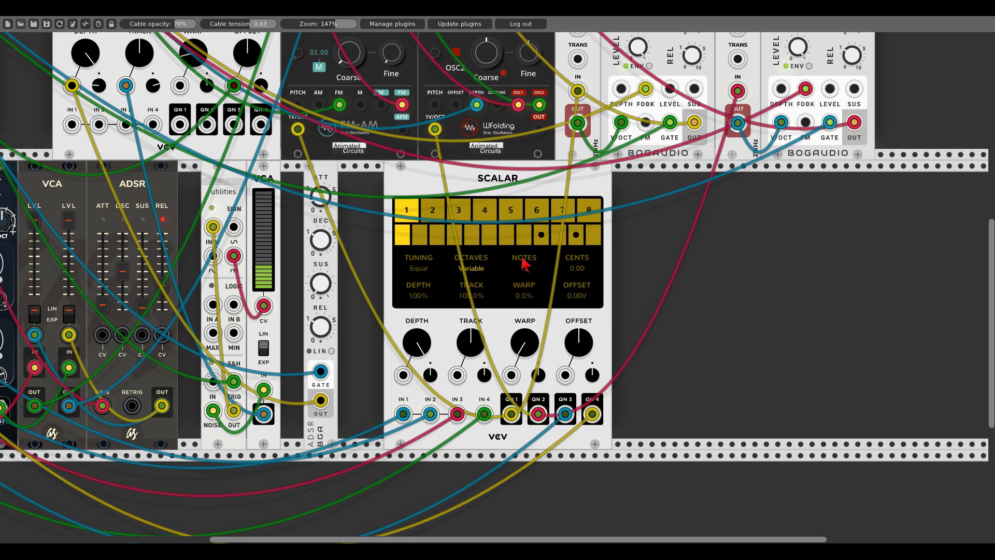
Import a 12-note unequal Scala tuning file into the second Scalar and unmute the Mixer's MIX channel.
right_click(469, 186)
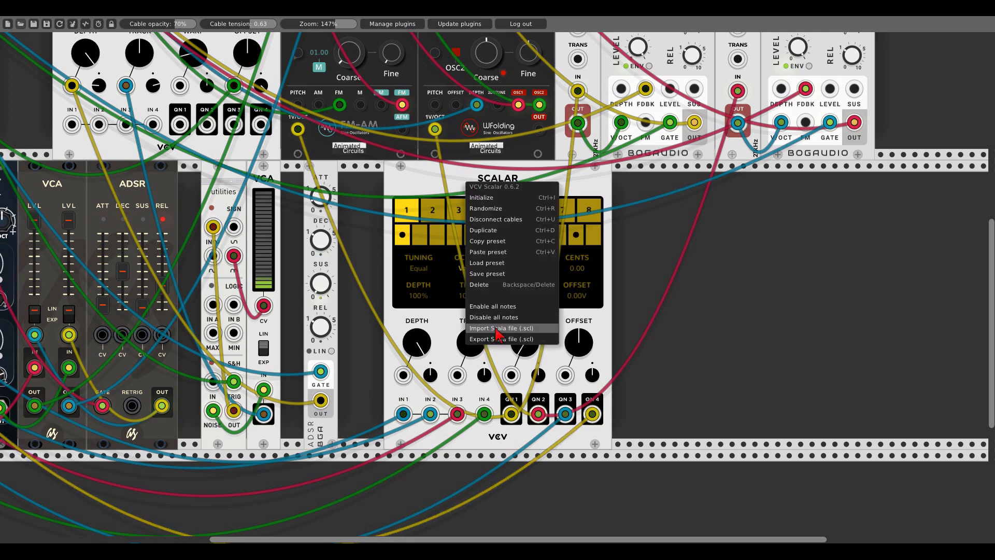
click(477, 165)
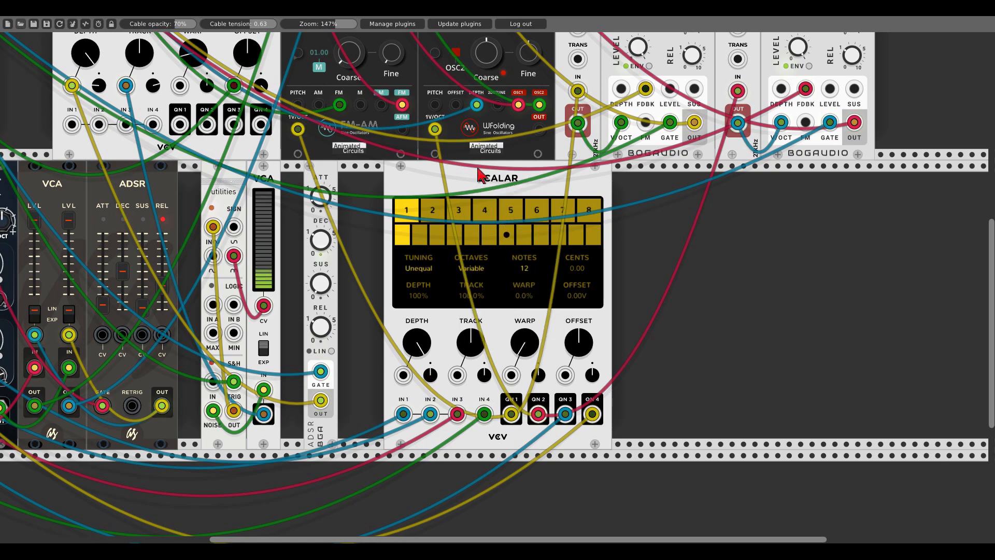
scroll(477, 165, up, 13)
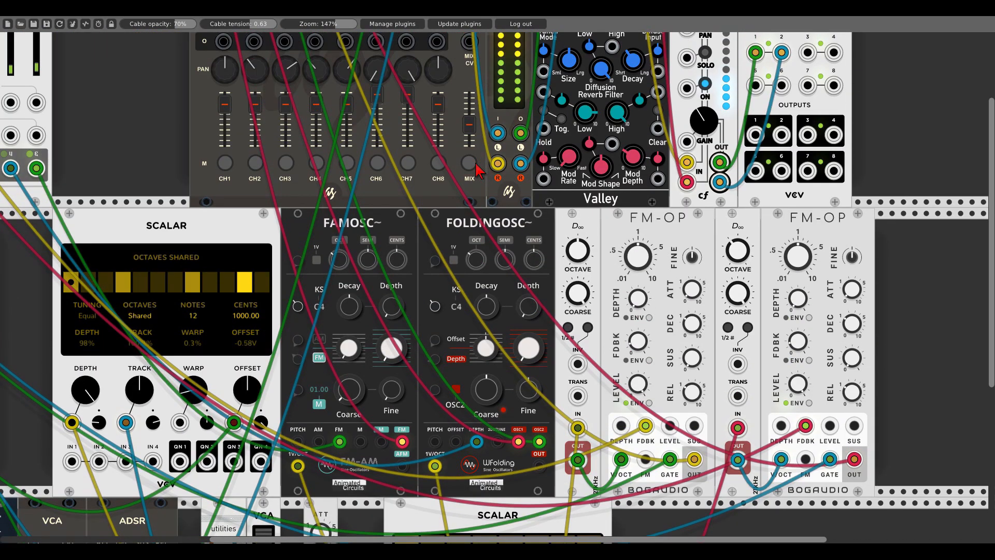
Import a 7-note Scala (.scl) tuning file into the second Scalar in place of the 12-note tuning.
double_click(304, 25)
drag(372, 367, 602, 312)
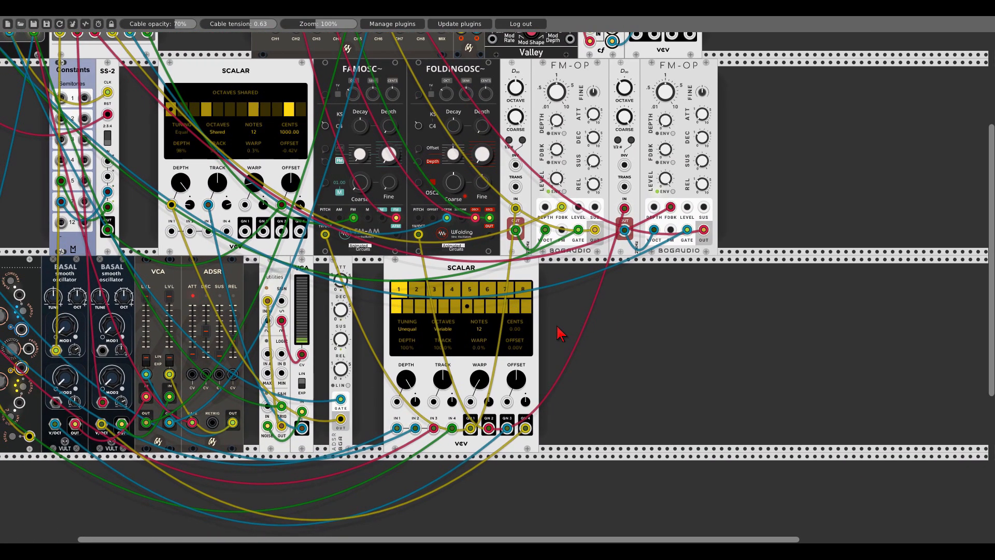
right_click(469, 269)
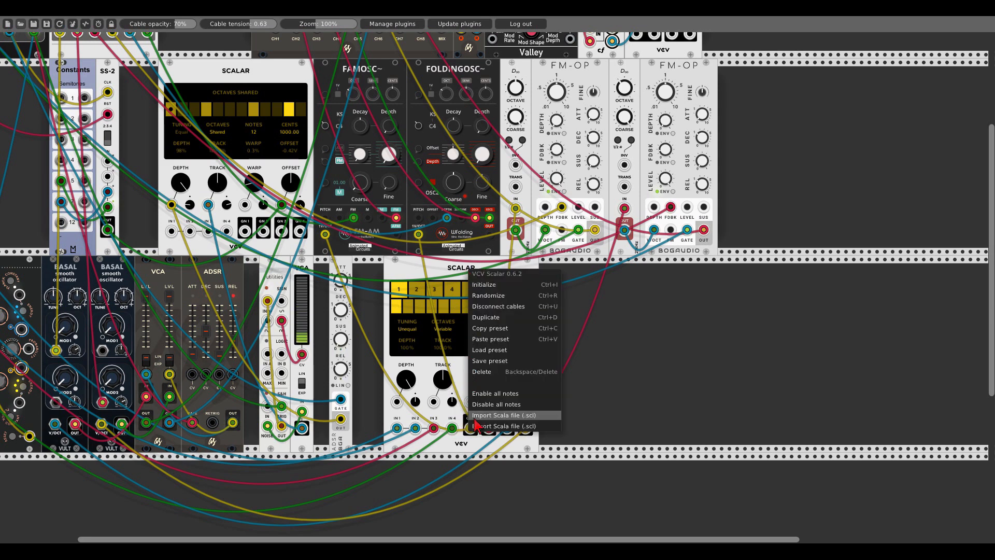
click(474, 418)
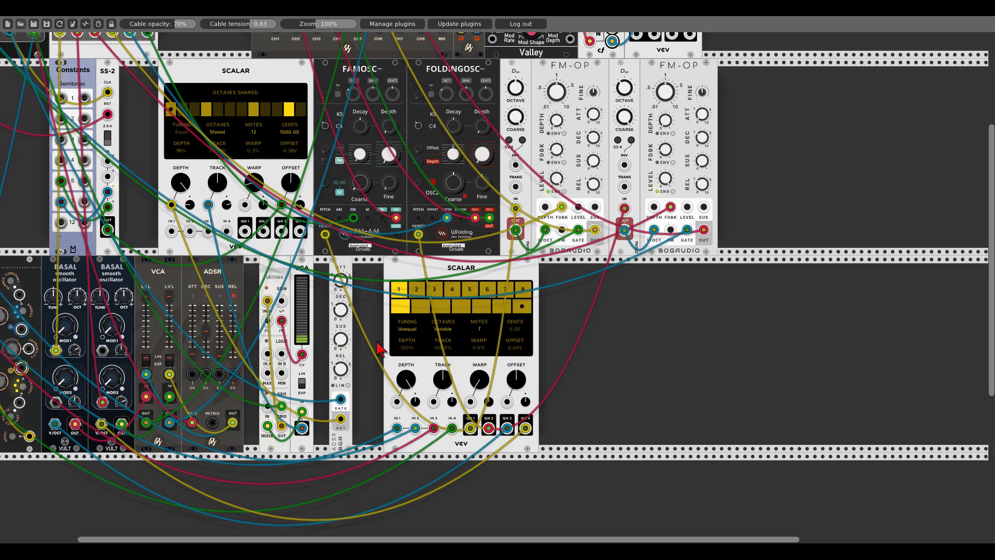
Look at the second Scalar's option for exporting its tuning as a Scala (.scl) file, without exporting.
right_click(419, 271)
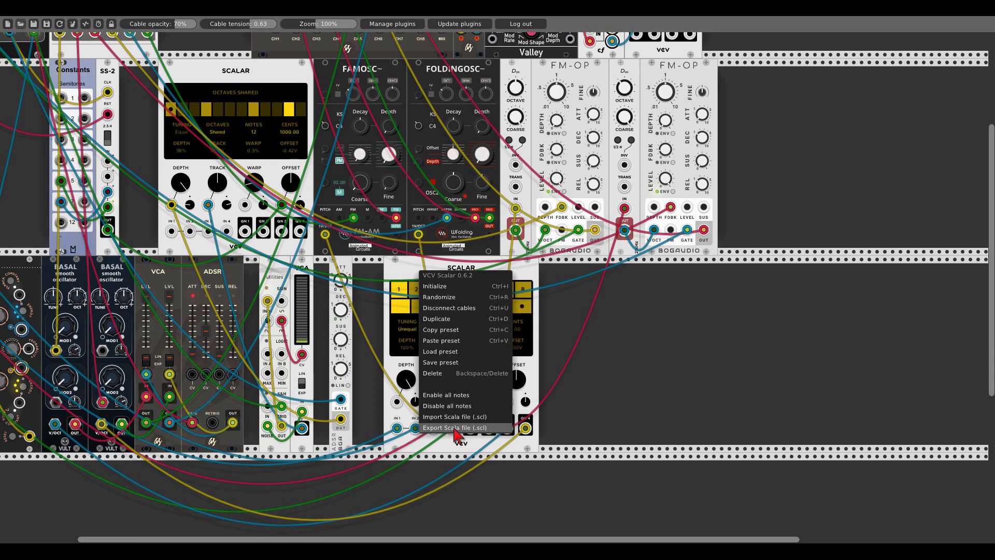
click(582, 330)
Move the IN 1 to 4 and QN 1 to 4 cables from the second Scalar back to the first, keeping the Mixer's MIX channel muted meanwhile.
scroll(583, 330, up, 2)
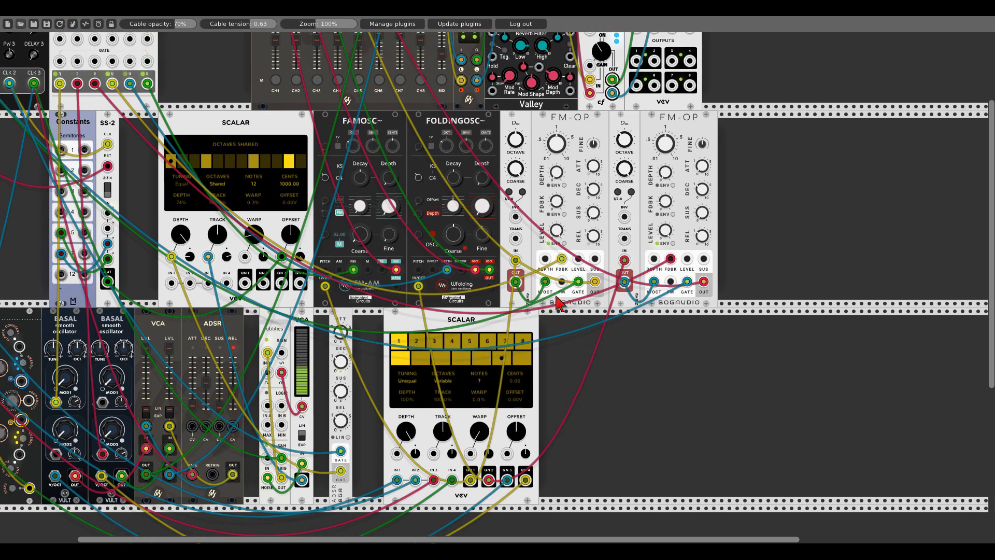
click(440, 81)
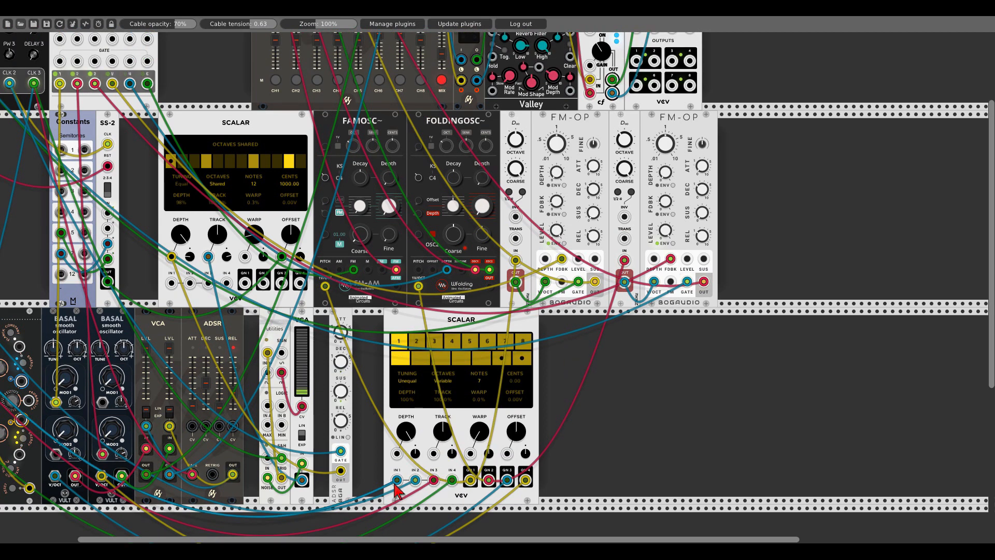
drag(175, 338, 190, 283)
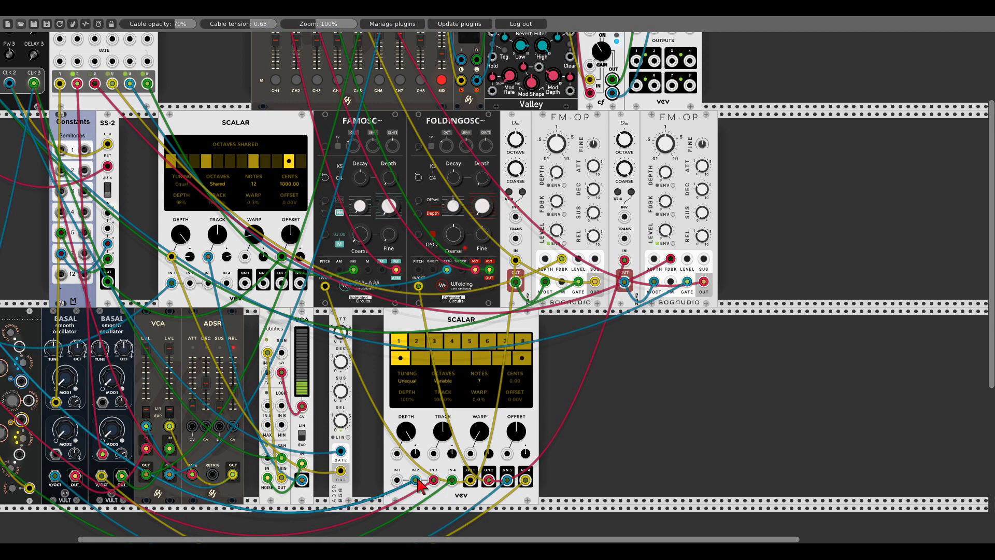
drag(434, 479, 208, 283)
drag(452, 479, 244, 282)
drag(470, 480, 244, 282)
drag(470, 480, 245, 283)
drag(488, 480, 282, 283)
drag(526, 480, 299, 283)
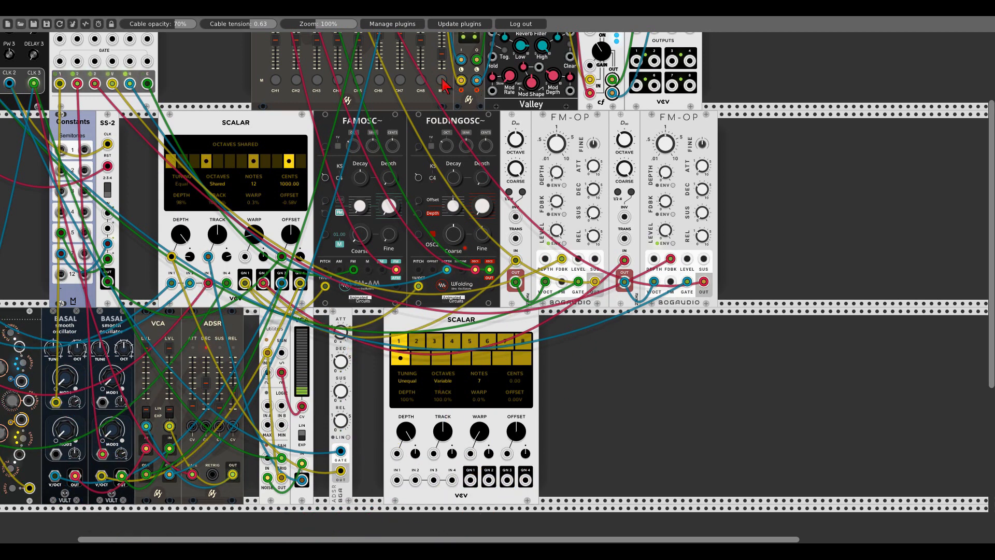
Delete the second Scalar module from the third row.
right_click(405, 317)
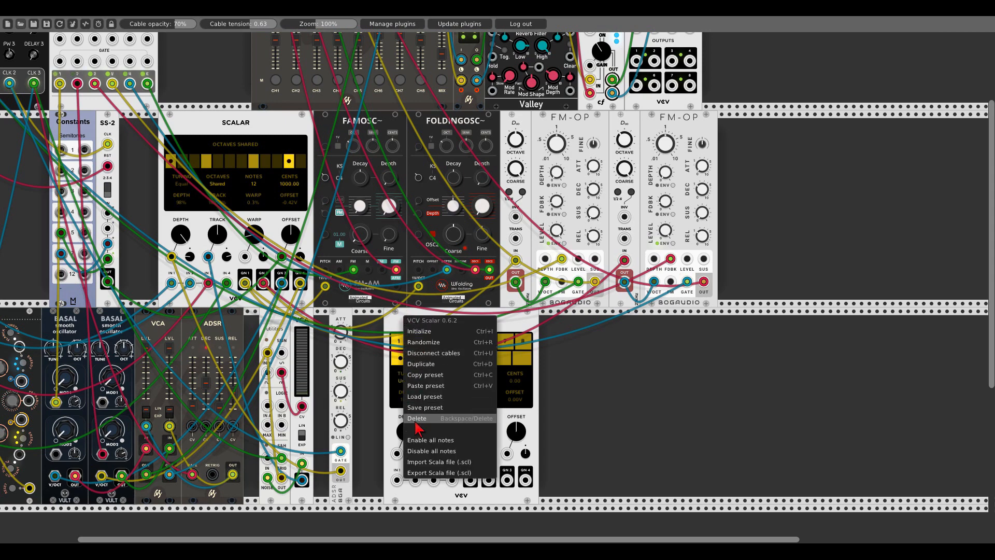
click(416, 419)
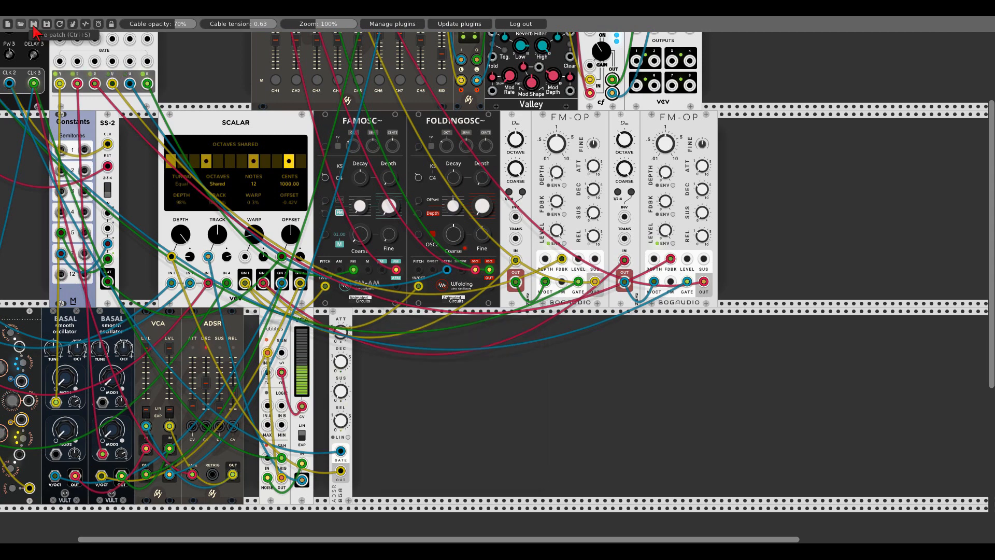
scroll(254, 99, left, 5)
scroll(254, 99, up, 2)
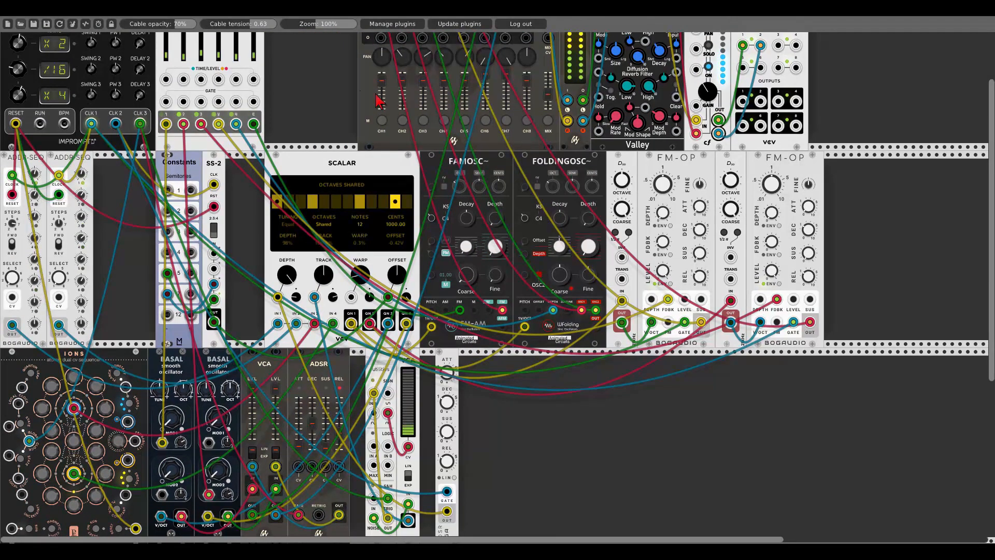
scroll(339, 100, down, 1)
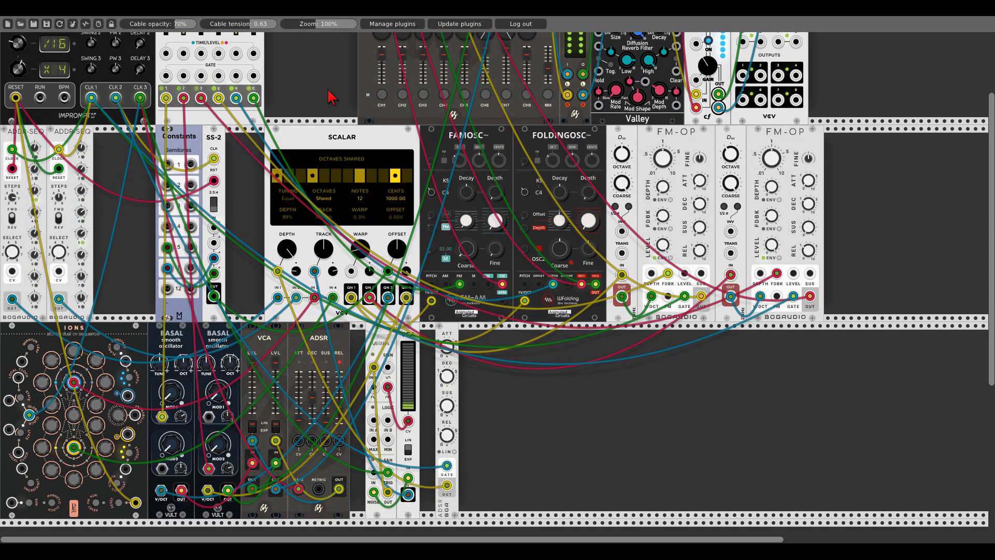